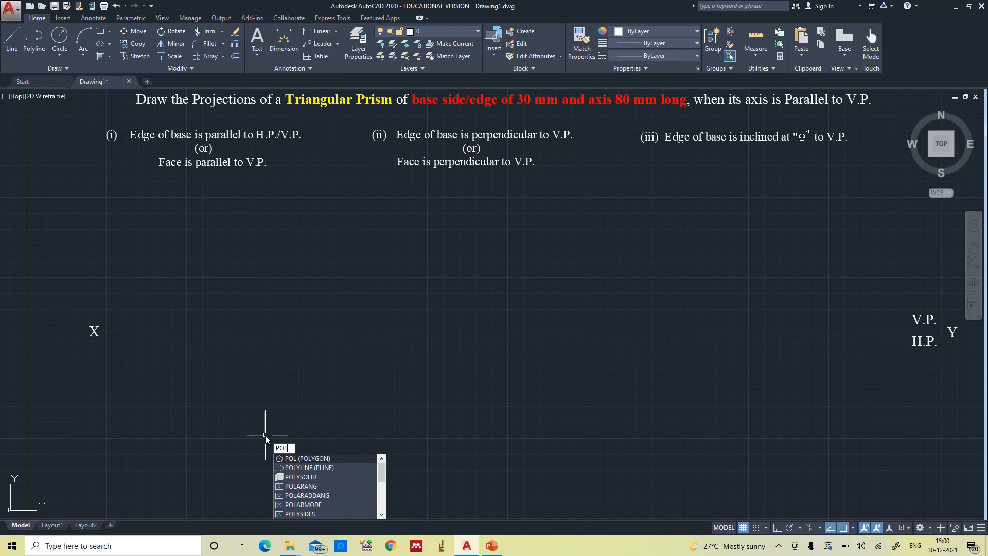
Draw an equilateral triangle polygon with a horizontal 30 mm base edge below the XY line, and move it nearer to that line
key(Return)
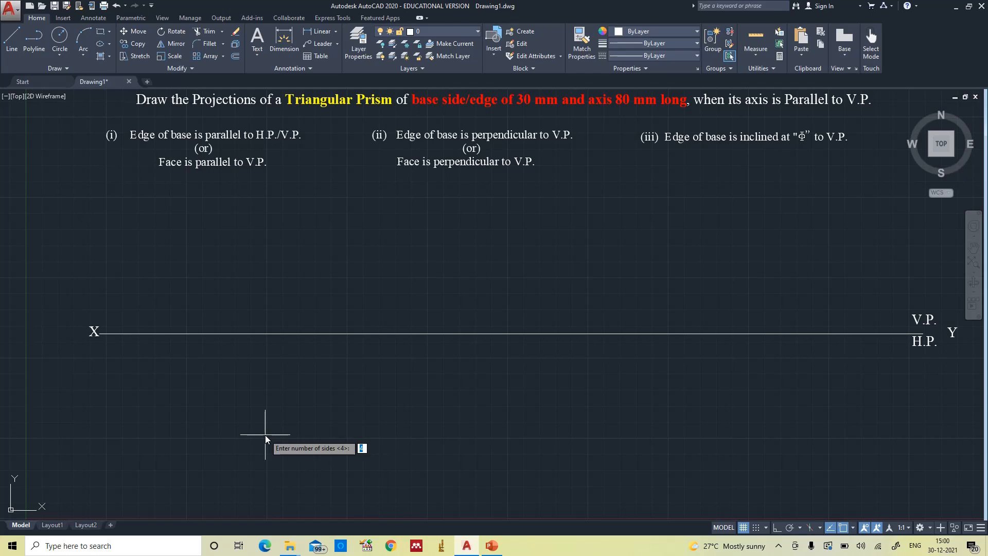
text(3)
key(Return)
text(e)
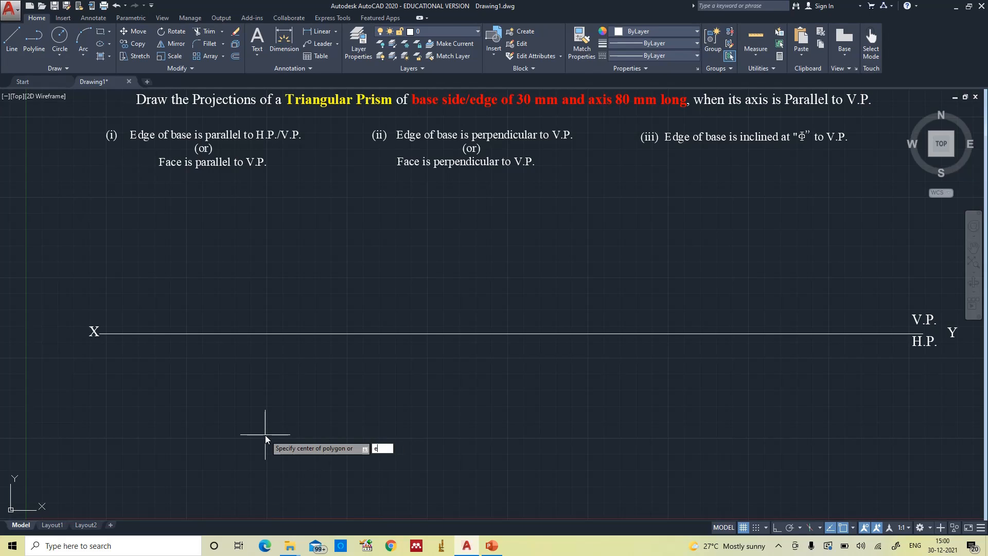
key(Return)
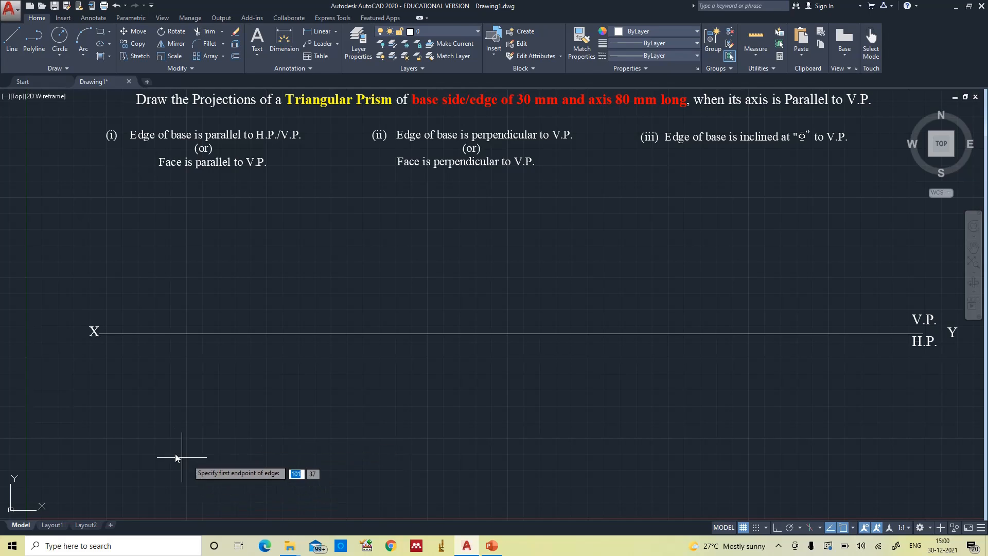
click(161, 443)
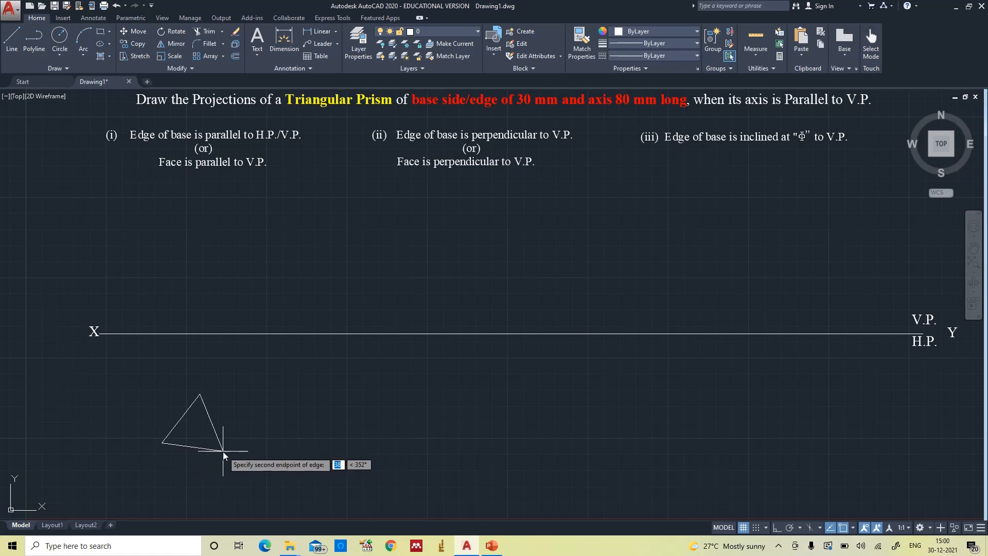
click(778, 528)
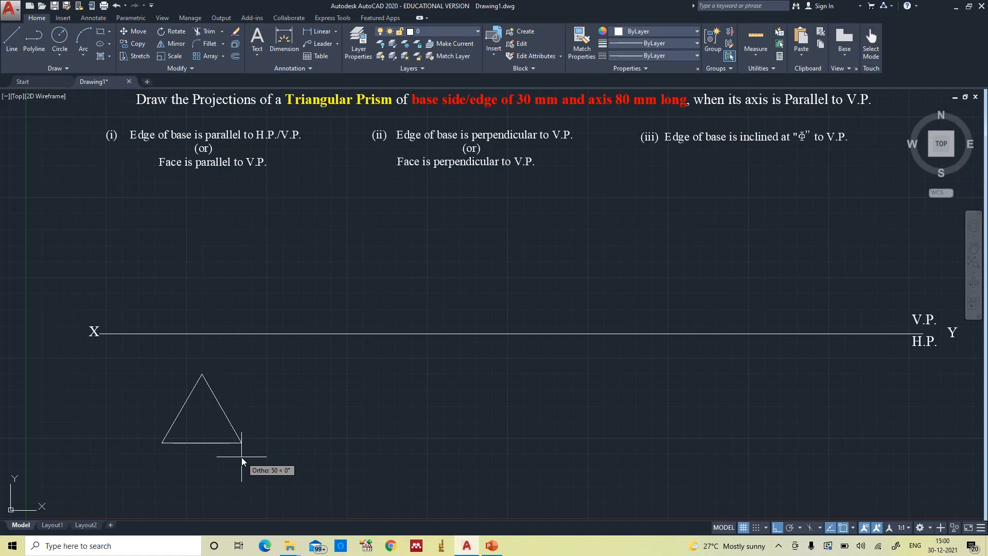
text(30)
key(Return)
click(193, 417)
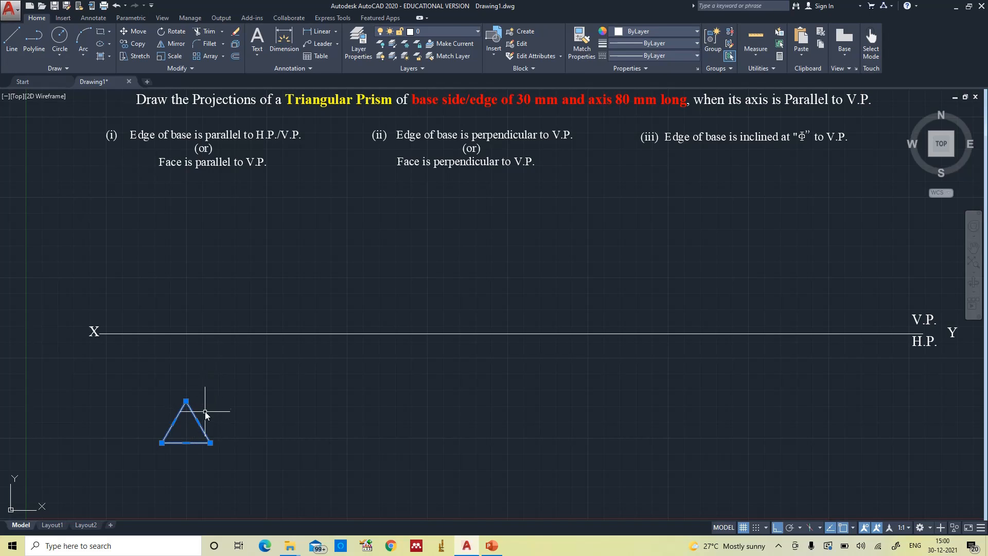
drag(192, 410, 211, 383)
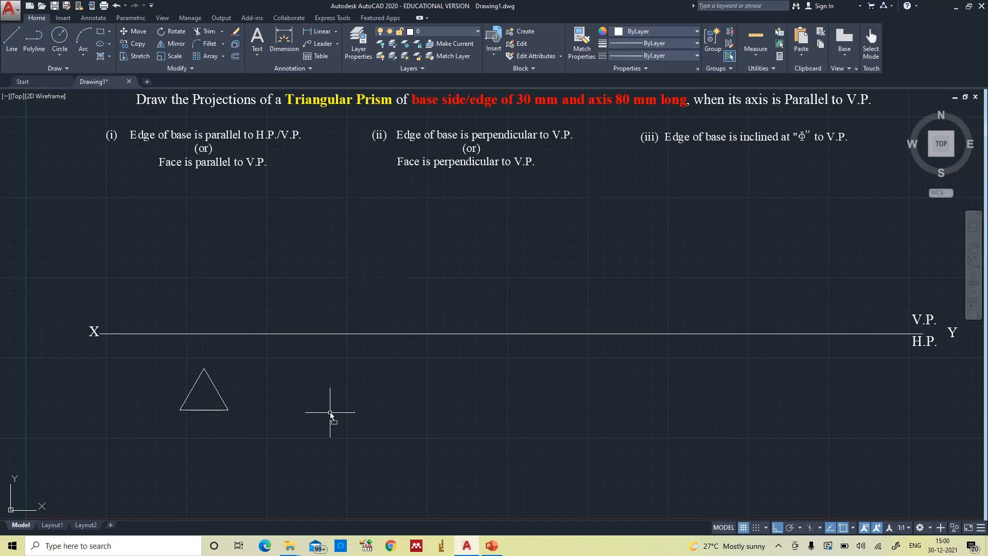
Draw vertical projector lines from the triangle's three corners up to the XY line
key(l)
key(Return)
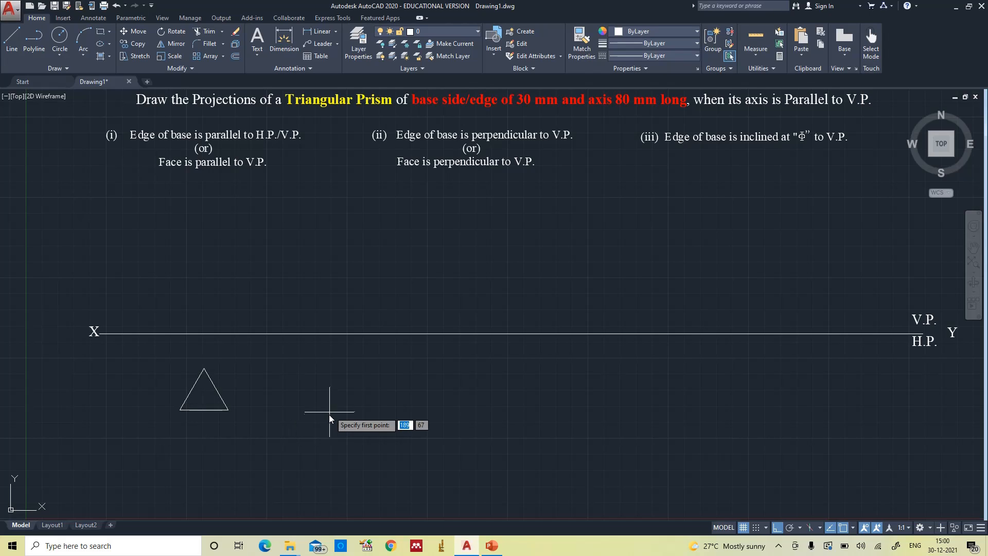
click(181, 409)
click(181, 334)
key(Return)
key(Return)
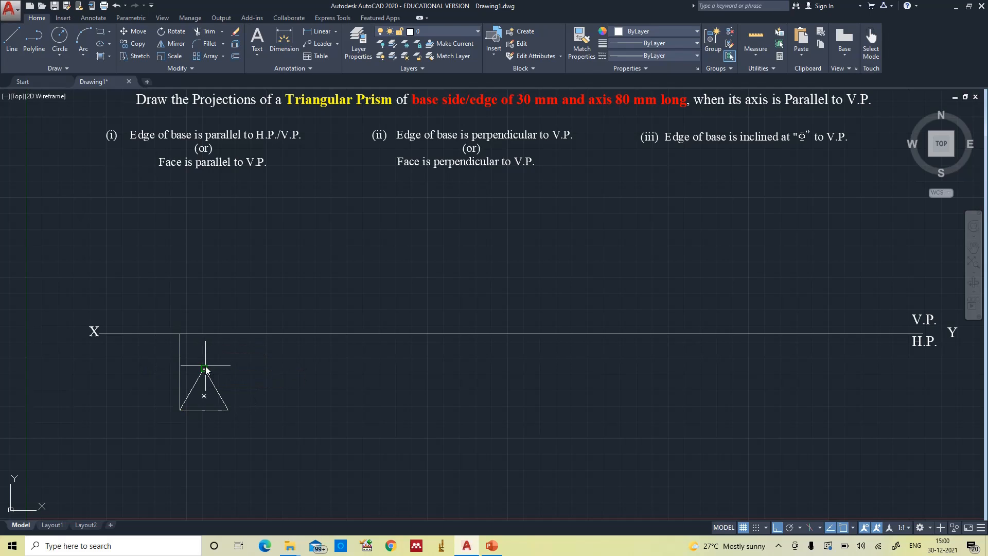
click(203, 369)
click(204, 334)
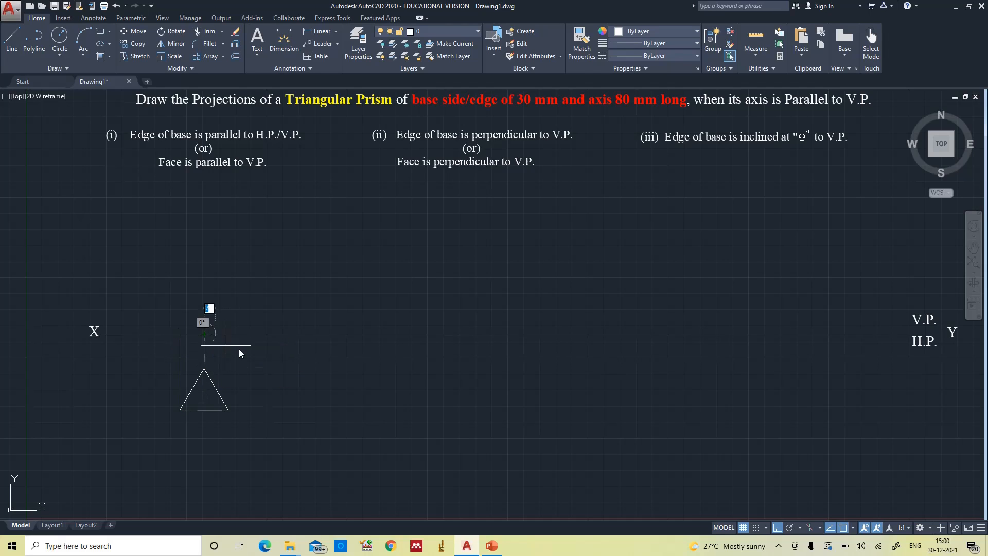
key(Return)
key(Return)
click(229, 408)
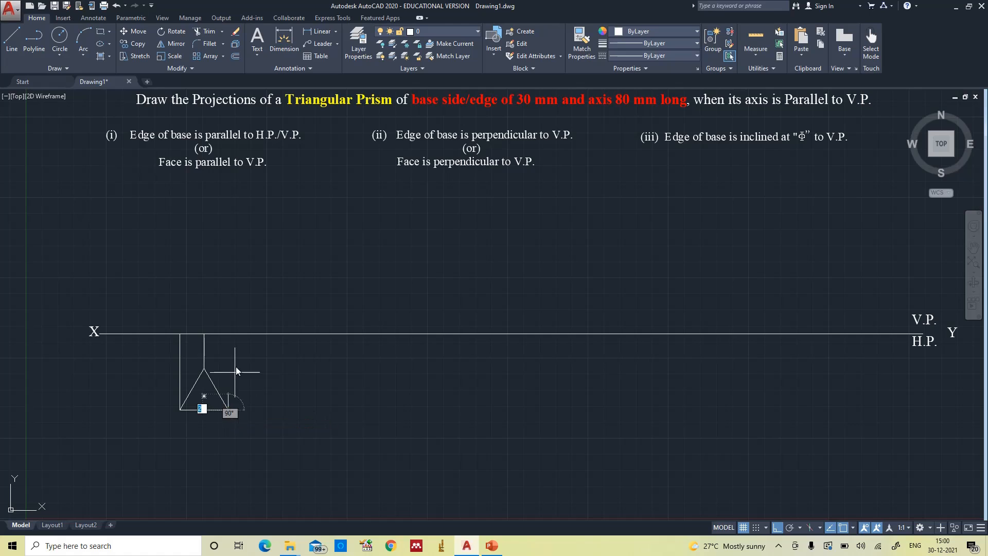
click(228, 334)
key(Return)
Draw three 80 mm vertical lines upward from where the projectors meet the XY line, for the front view's edges
key(Return)
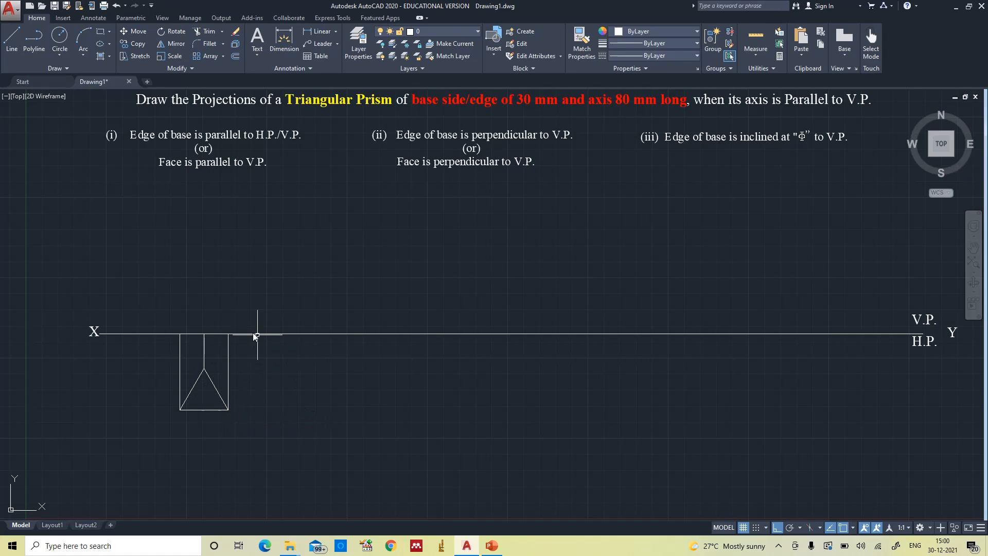
click(204, 334)
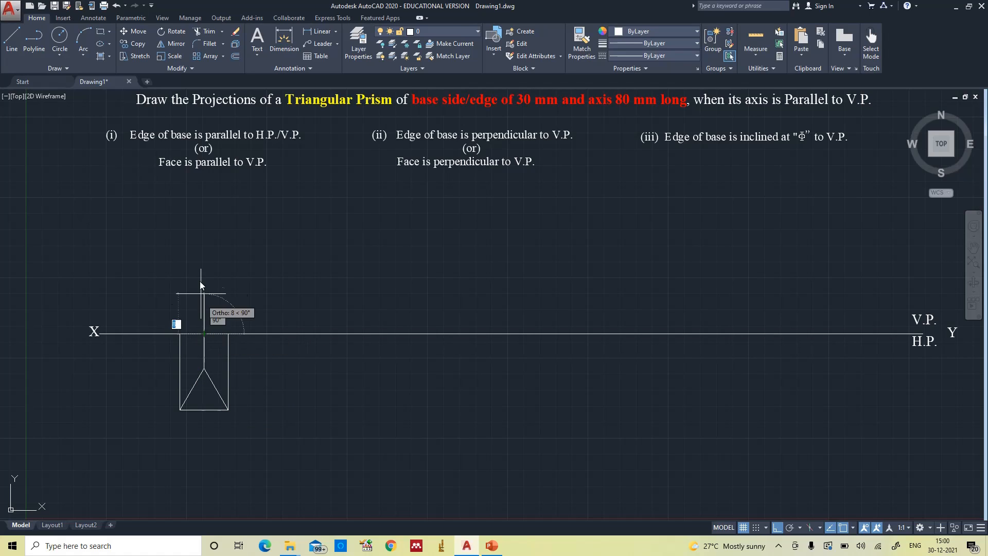
text(80)
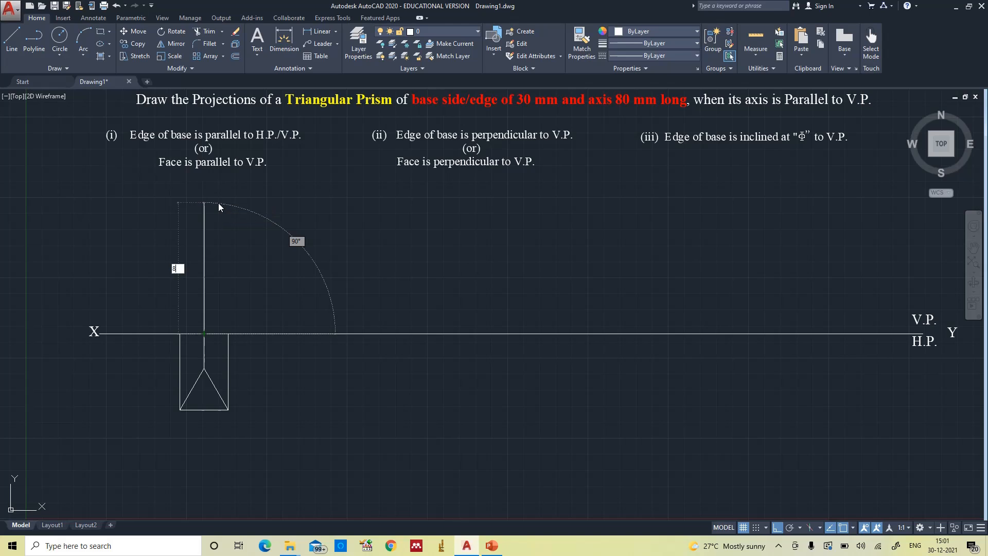
key(Return)
key(Return)
key(Return)
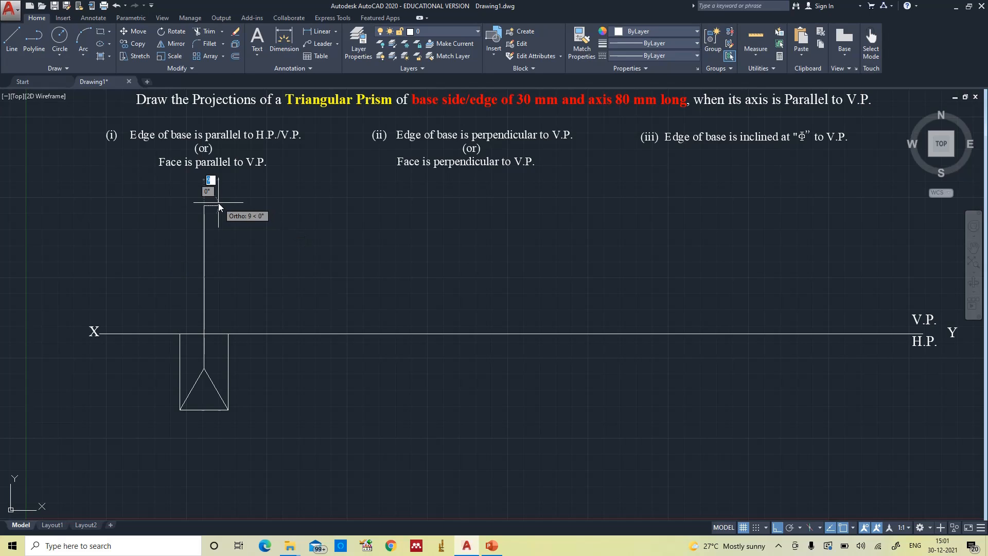
click(180, 334)
text(80)
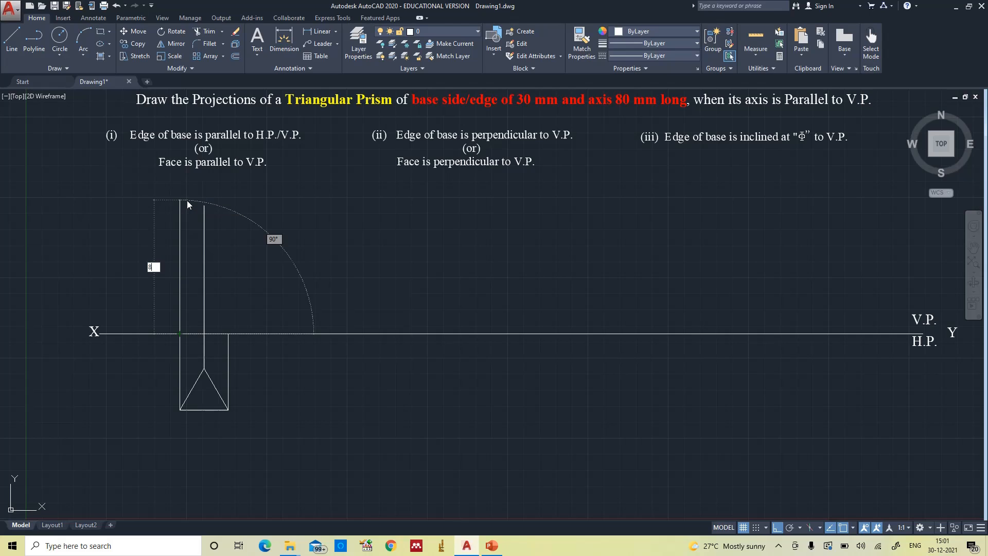
key(Return)
key(Return)
key(Return)
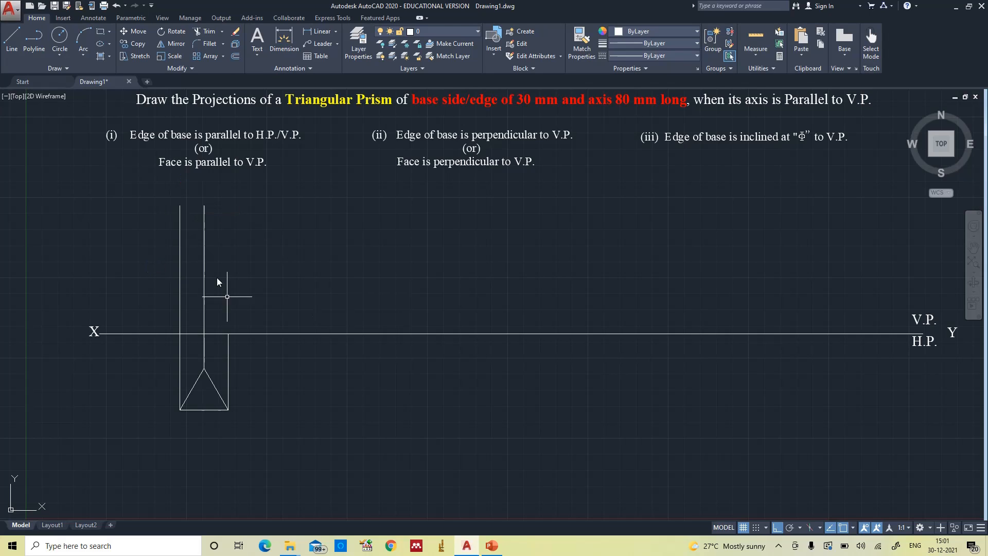
click(228, 333)
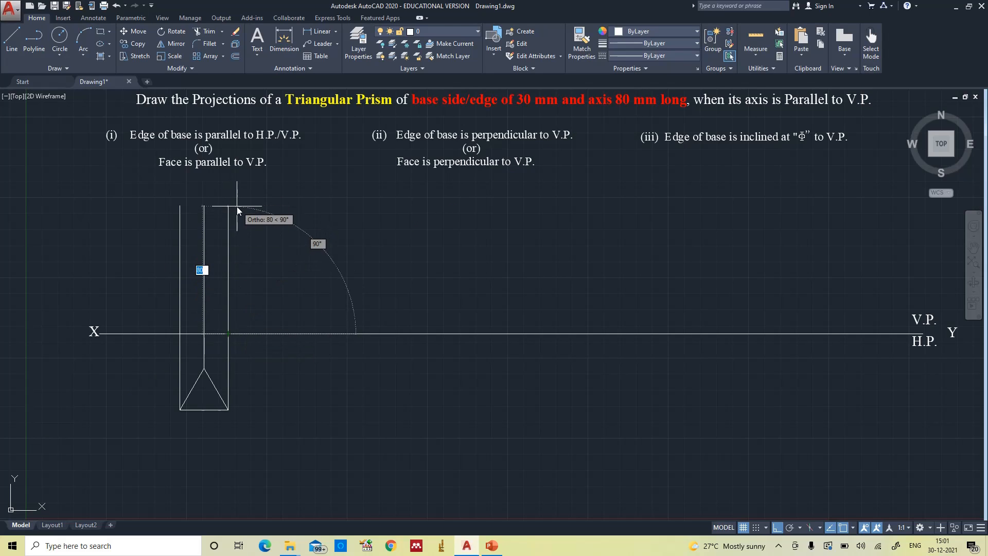
click(237, 206)
key(Return)
Close the front view with horizontal lines joining the two outer edges at their upper ends and along the XY line
key(Return)
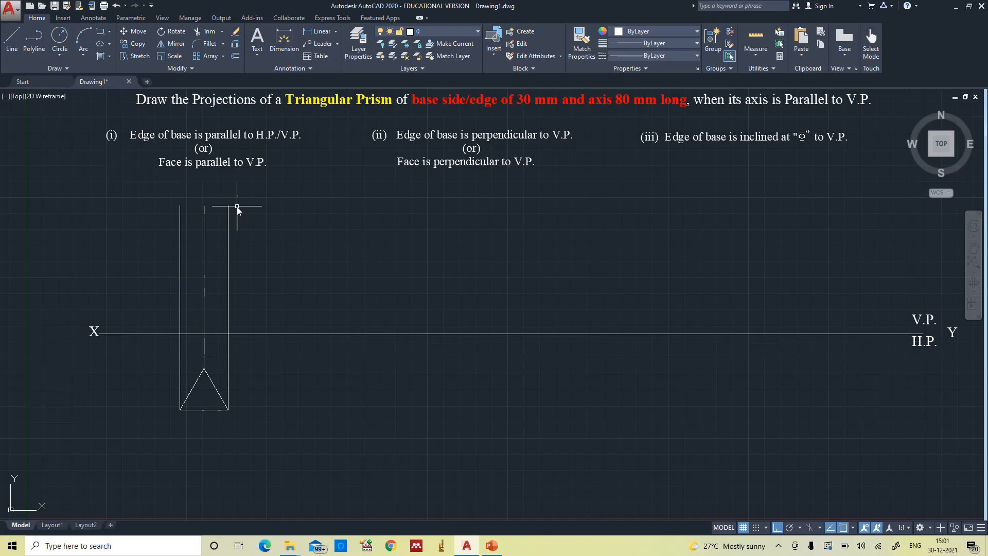
click(180, 206)
click(229, 206)
key(Return)
key(Return)
click(180, 334)
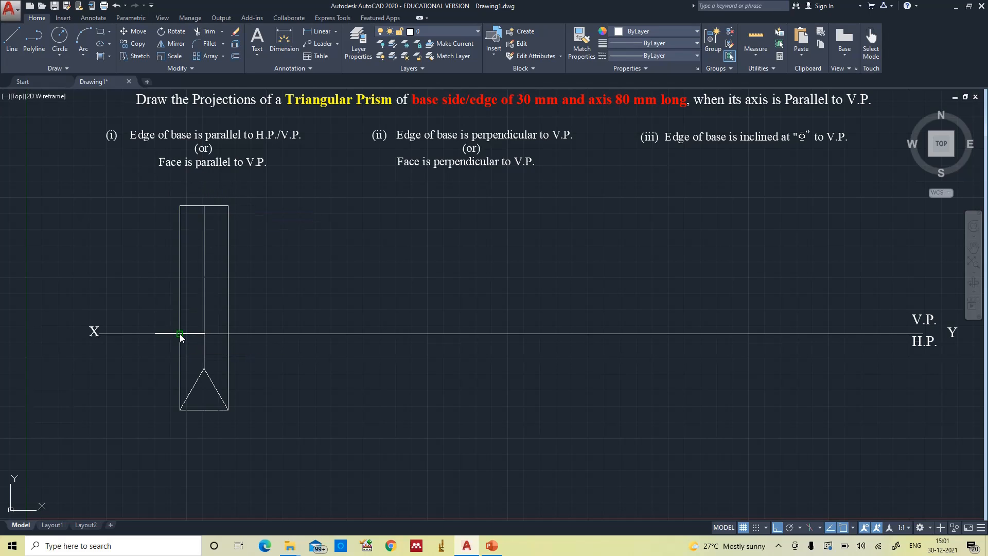
click(228, 334)
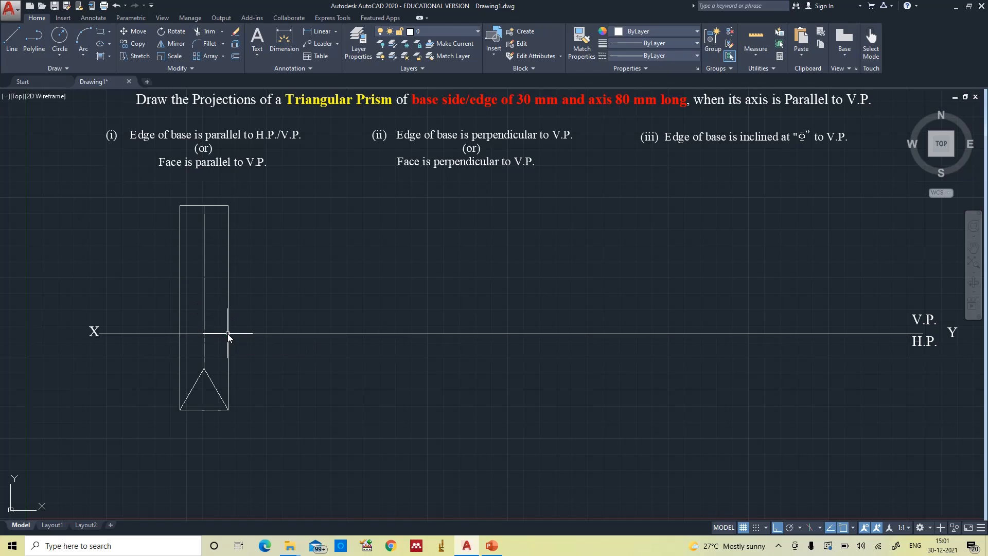
Set the lineweight of the front view's four outline edges and the top-view triangle to 0.40 mm
click(221, 206)
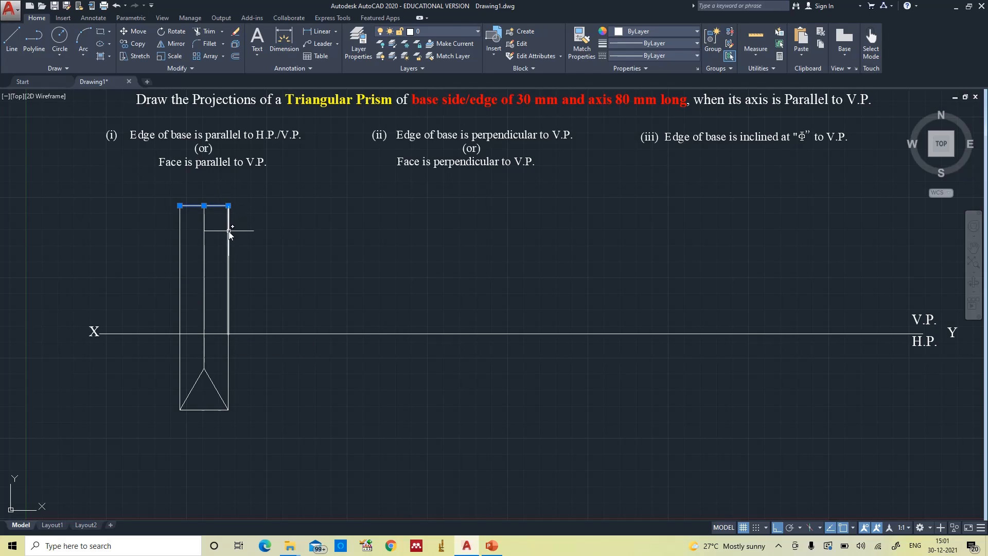
click(229, 231)
click(181, 246)
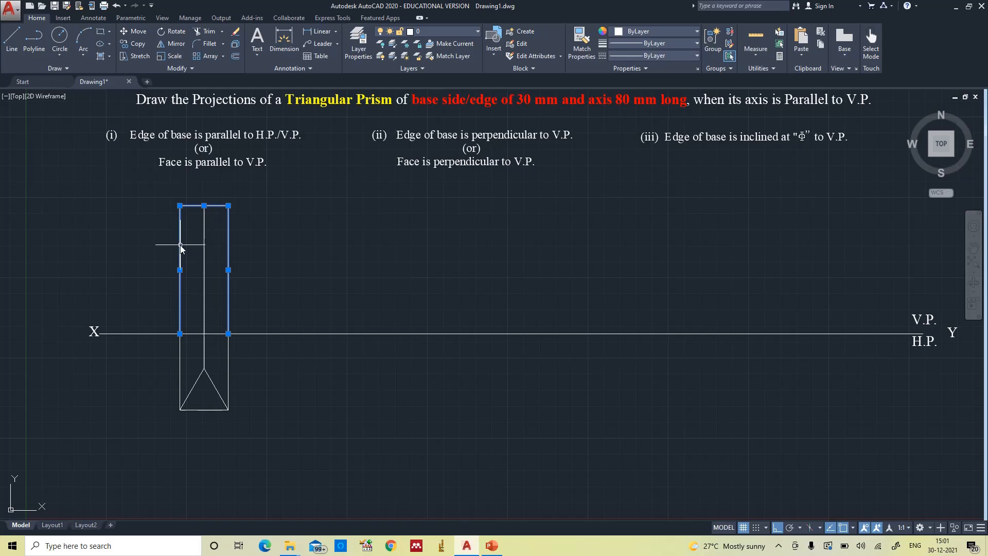
click(190, 334)
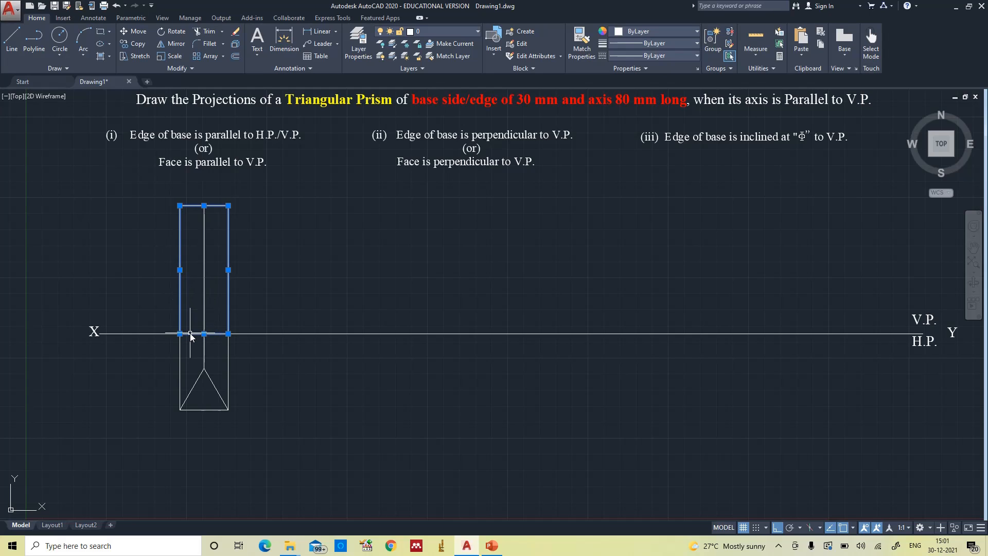
click(196, 383)
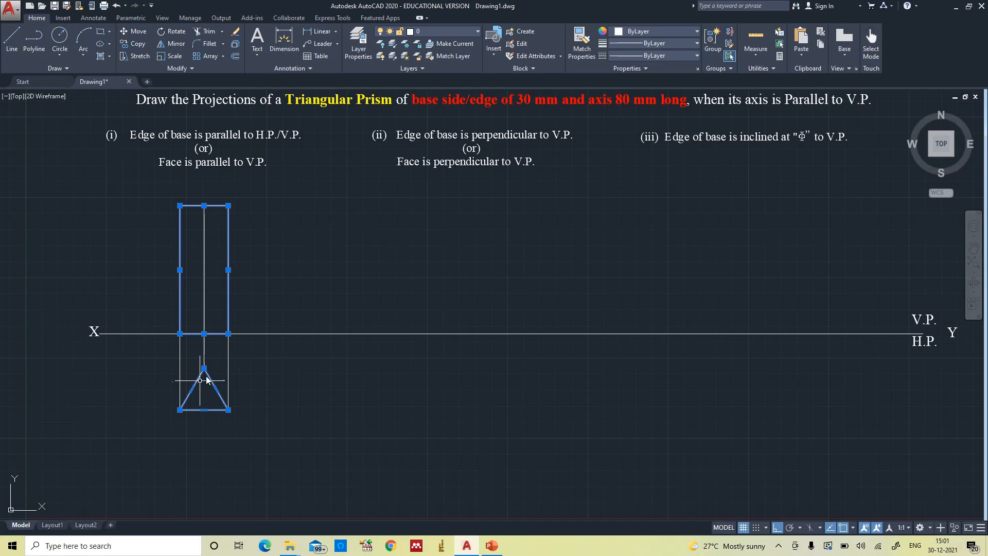
click(643, 44)
scroll(654, 185, down, 1)
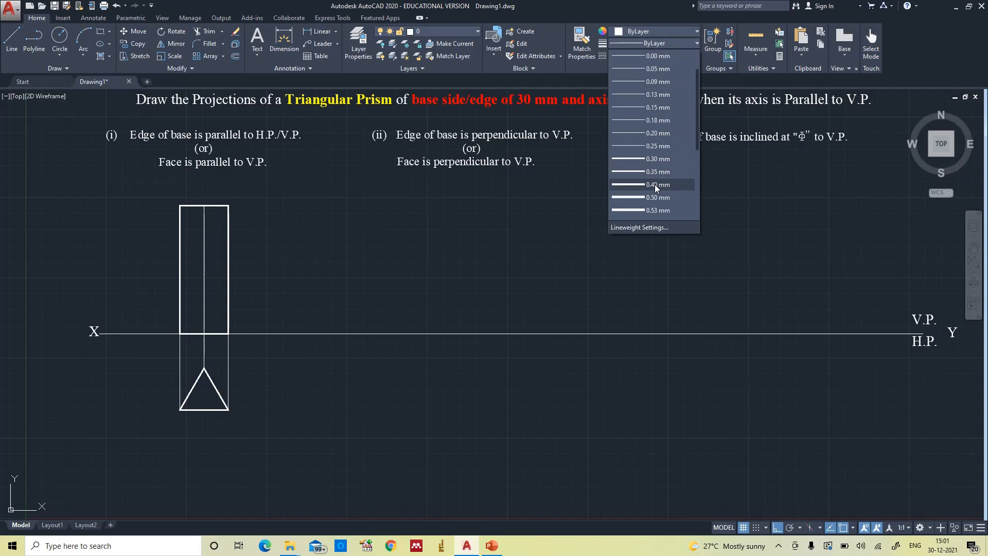
click(654, 184)
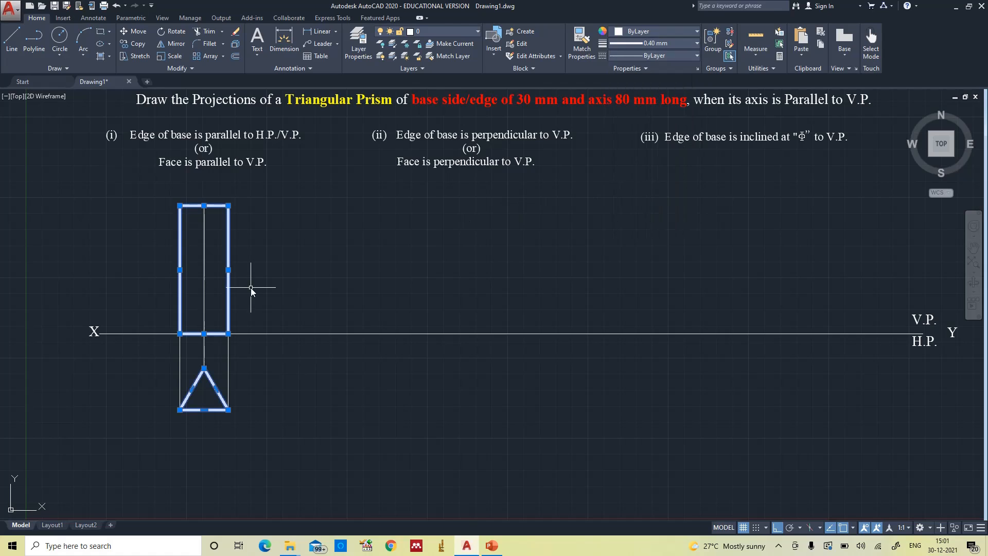
Add the front view's middle vertical edge to the selection and colour all selected outlines red
click(204, 281)
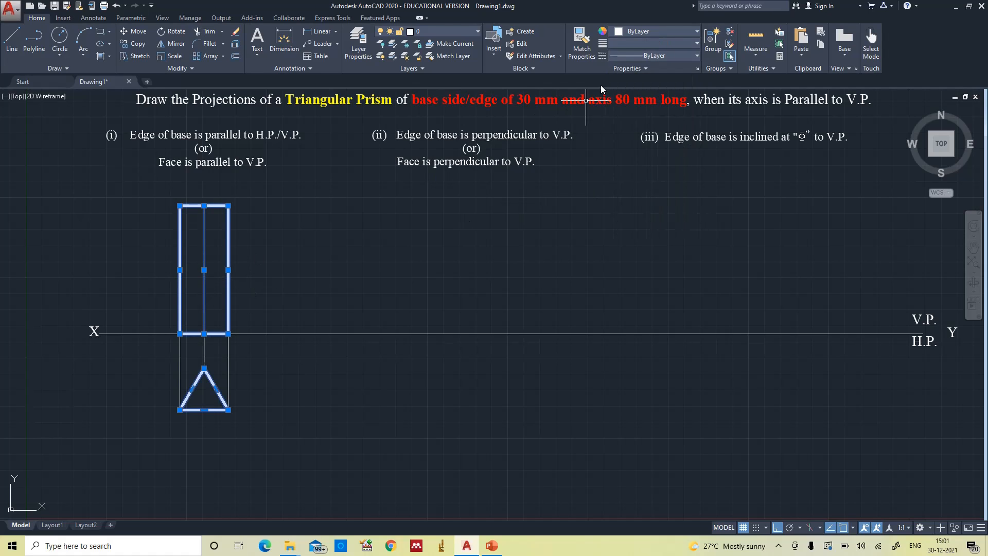
click(637, 31)
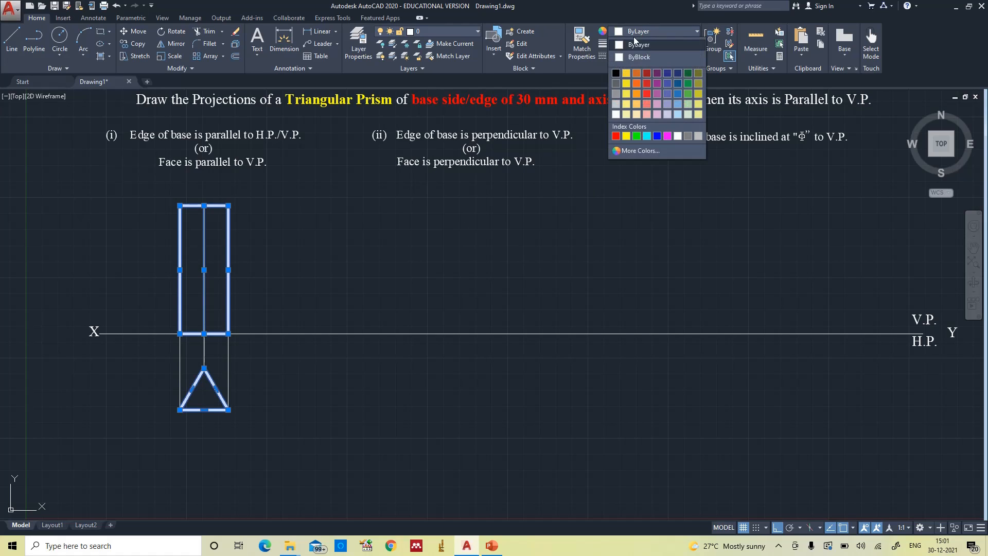
click(617, 135)
key(Escape)
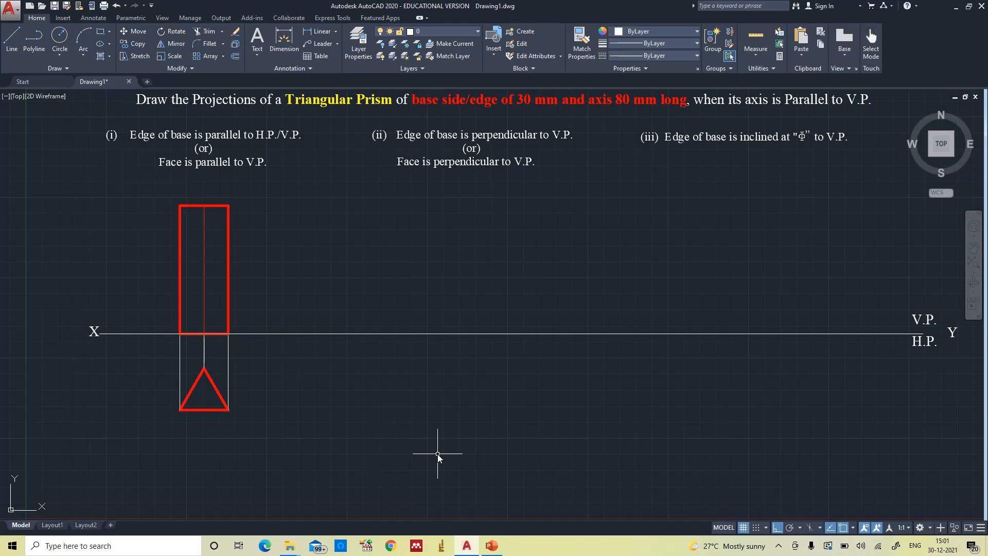
Add single-line text labels a, b and c outside the top-view triangle's corners, checking the naming against the PowerPoint reference slide
text(text)
key(Return)
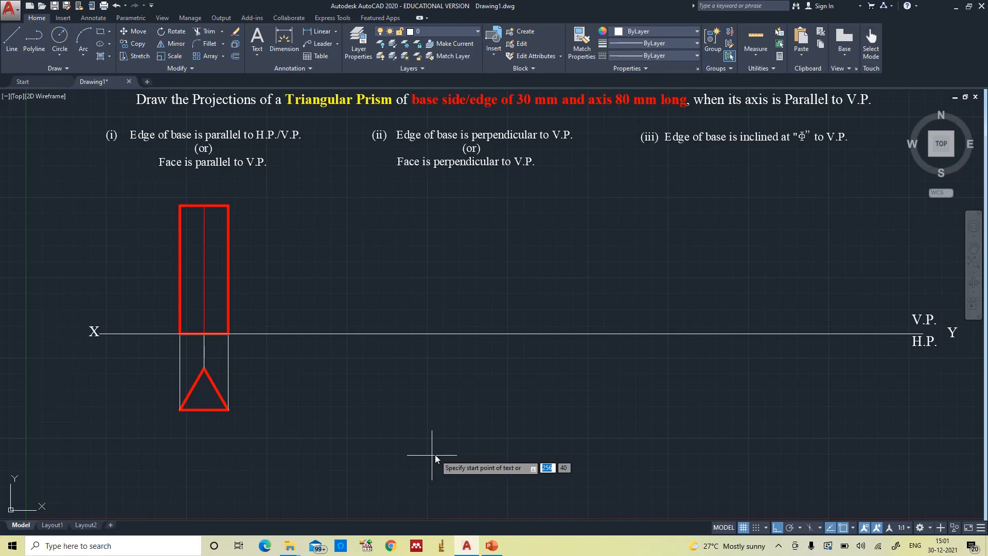
click(168, 411)
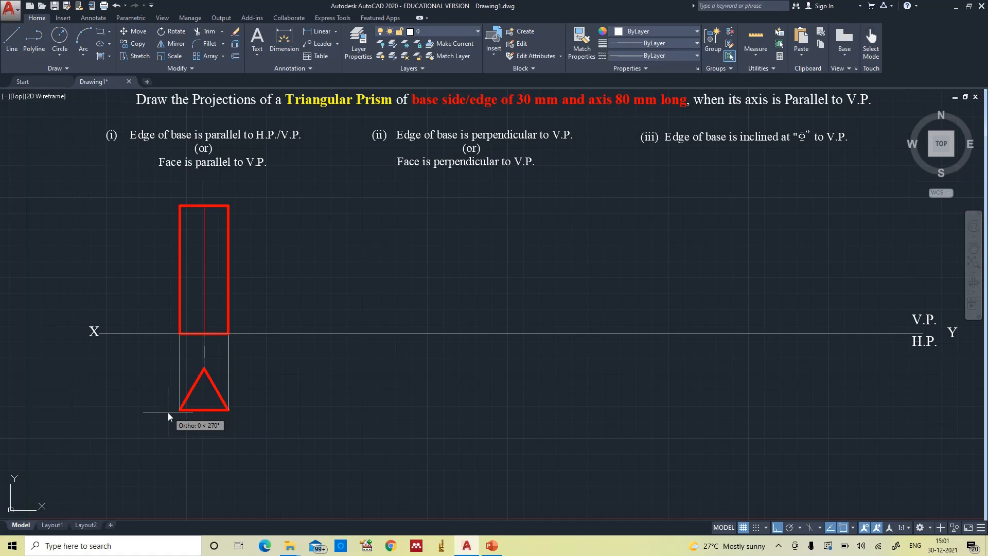
key(Return)
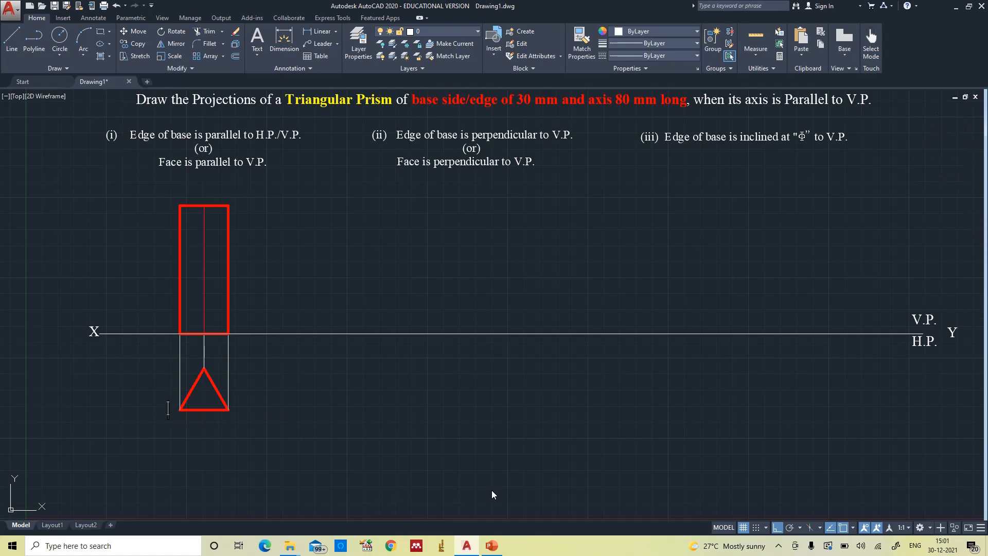
click(491, 545)
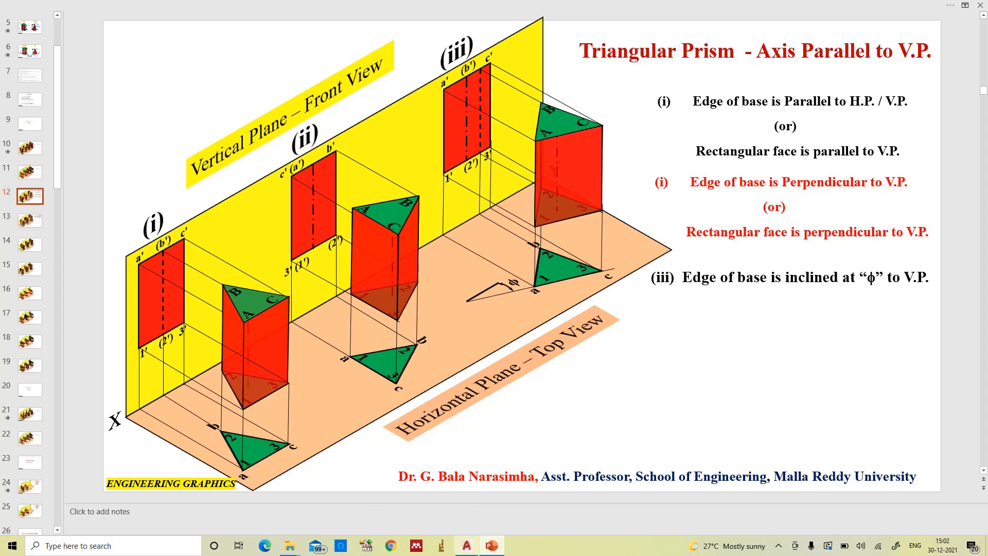
click(475, 549)
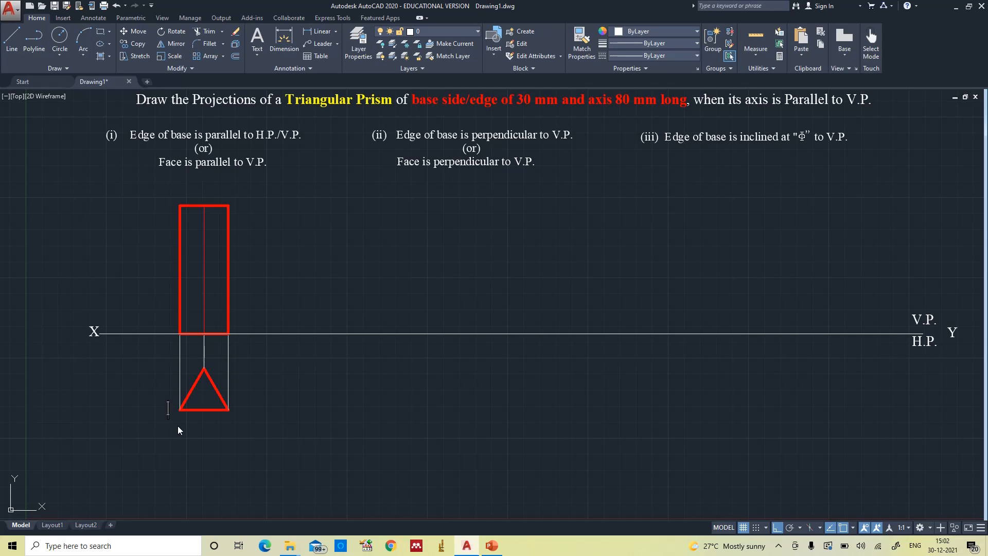
click(209, 366)
text(b)
click(230, 411)
text(c)
Recheck the PowerPoint reference slide and label the top-view triangle's inner corners 1, 2 and 3 for the lower base
click(491, 546)
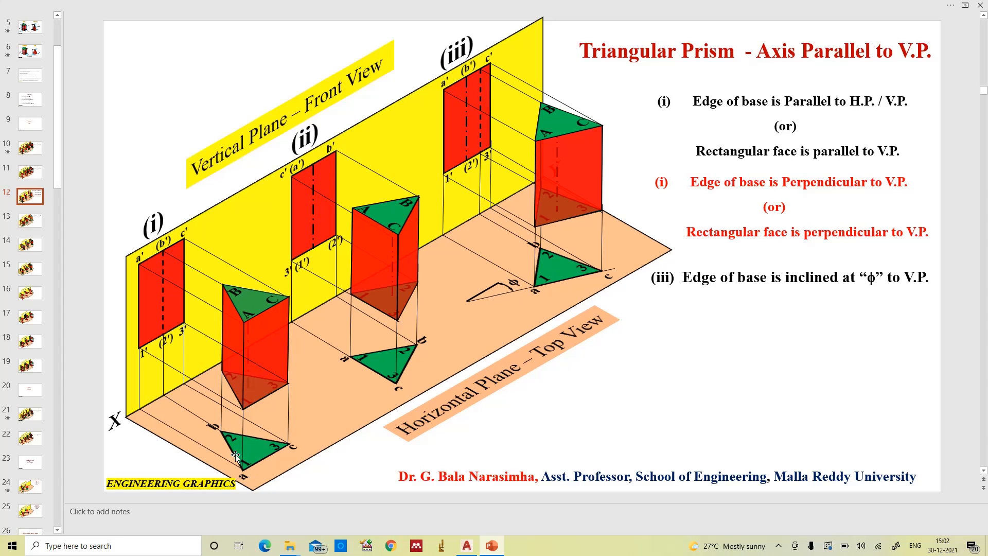
click(470, 548)
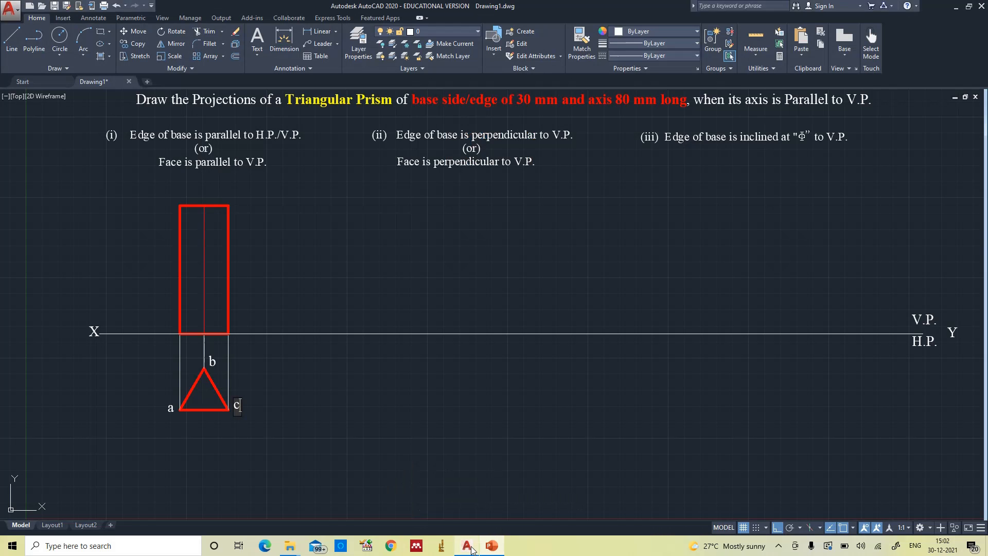
click(193, 402)
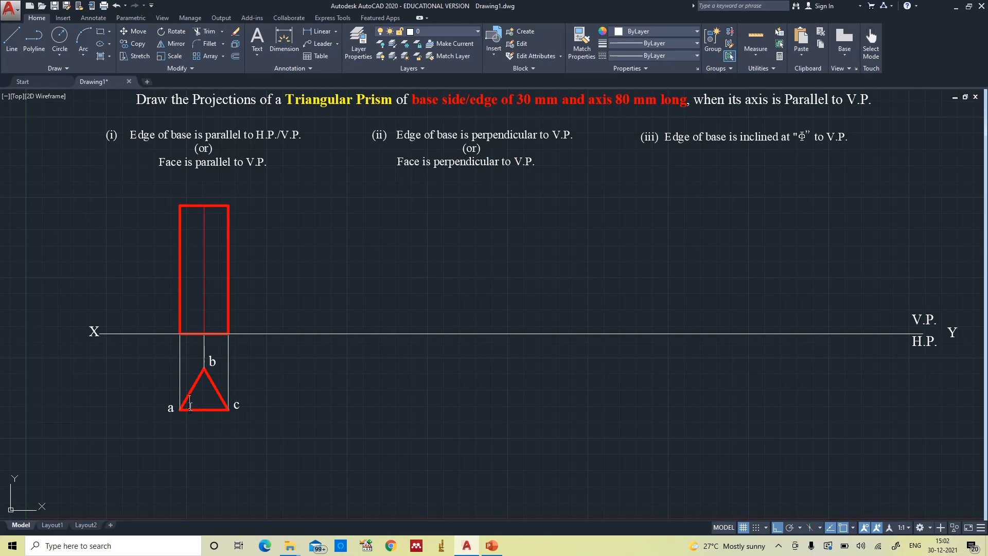
text(1)
key(Return)
key(Return)
text(2)
text(3)
key(Return)
key(Return)
Label the upper ends of the front view's three vertical edges a', (b') and c'
click(173, 202)
text(a)
text(b)
text(b'))
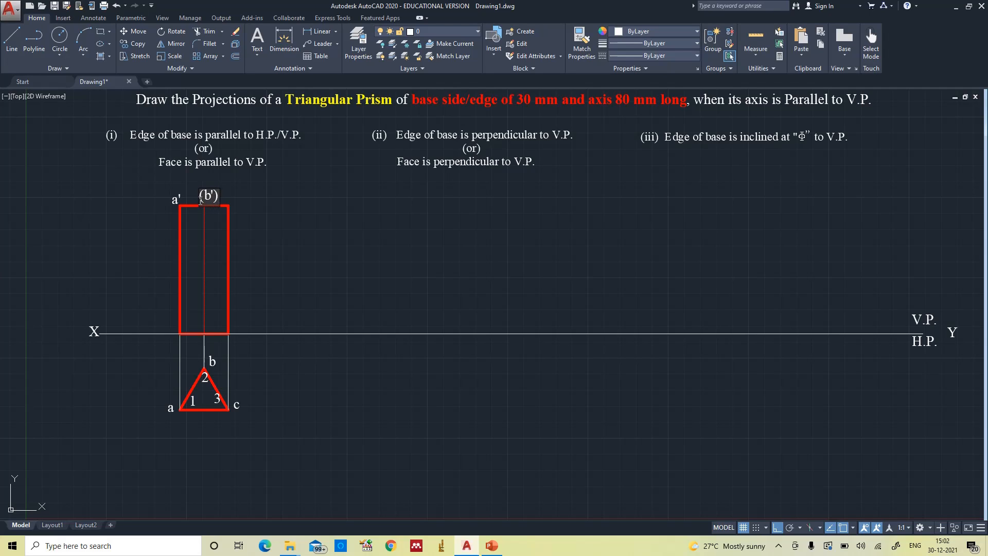
click(230, 199)
text(c)
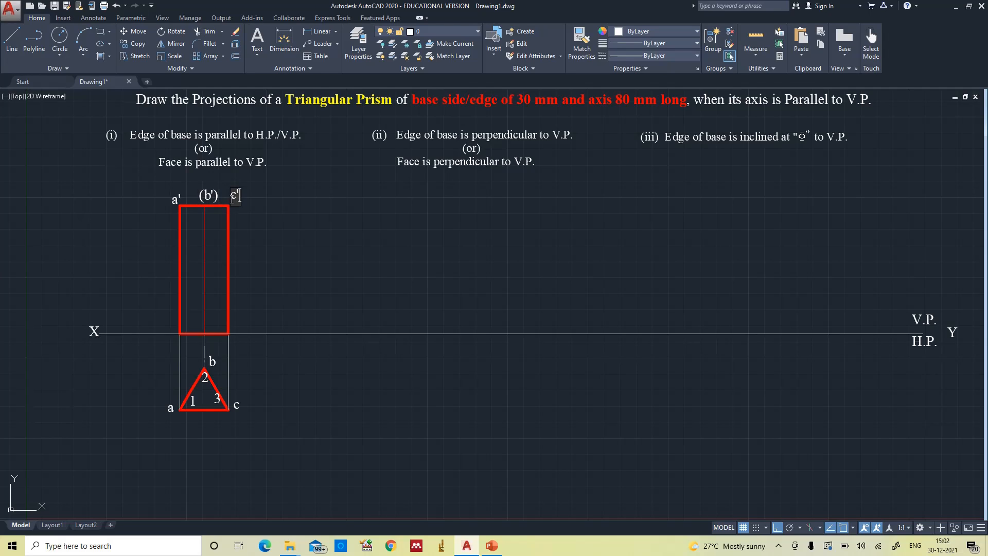
Label the lower ends of the front view's vertical edges 1', (2') and 3' at the XY line, and end the text command
click(171, 341)
text(1')
text((2'))
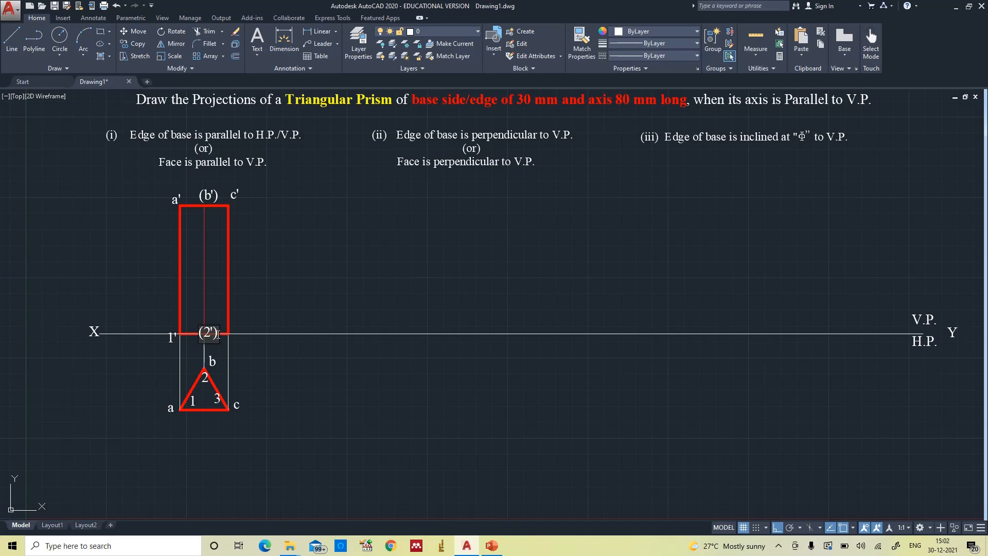
click(235, 335)
text(3')
key(Escape)
Turn off Ortho mode and shift the labels 2 and 3 slightly downward and inward so they sit clear of the triangle's edges
text(z)
key(Return)
text(a)
key(Return)
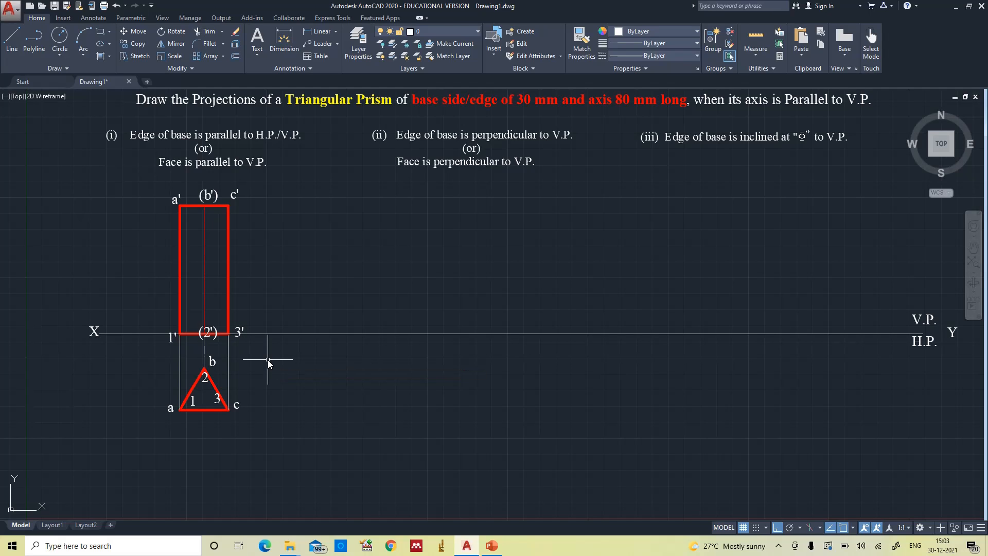
scroll(203, 387, up, 2)
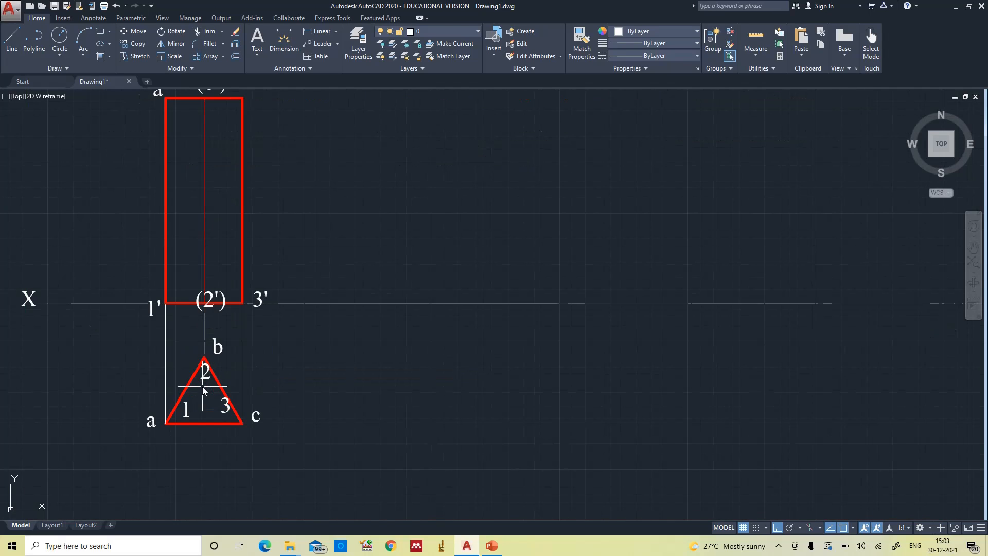
click(186, 408)
click(775, 529)
click(181, 416)
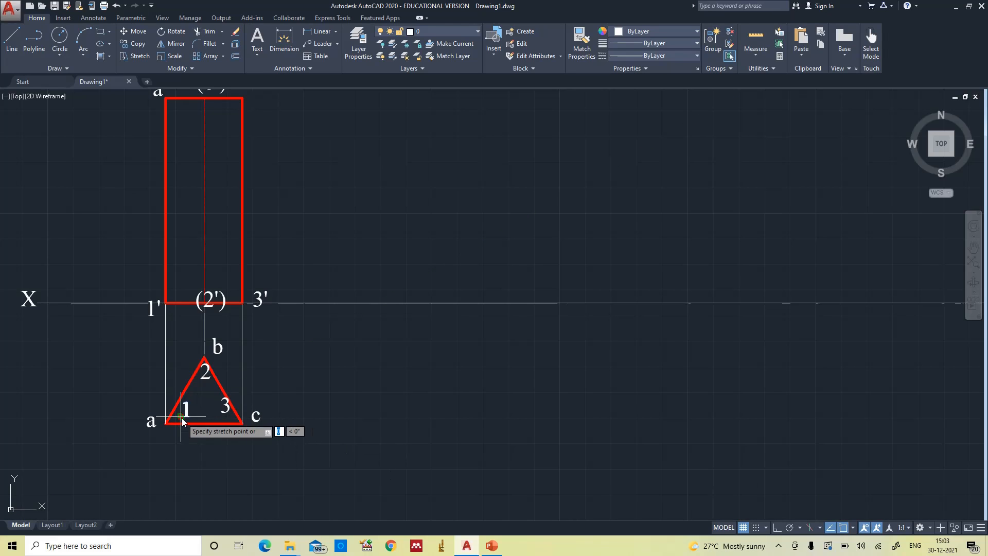
key(Escape)
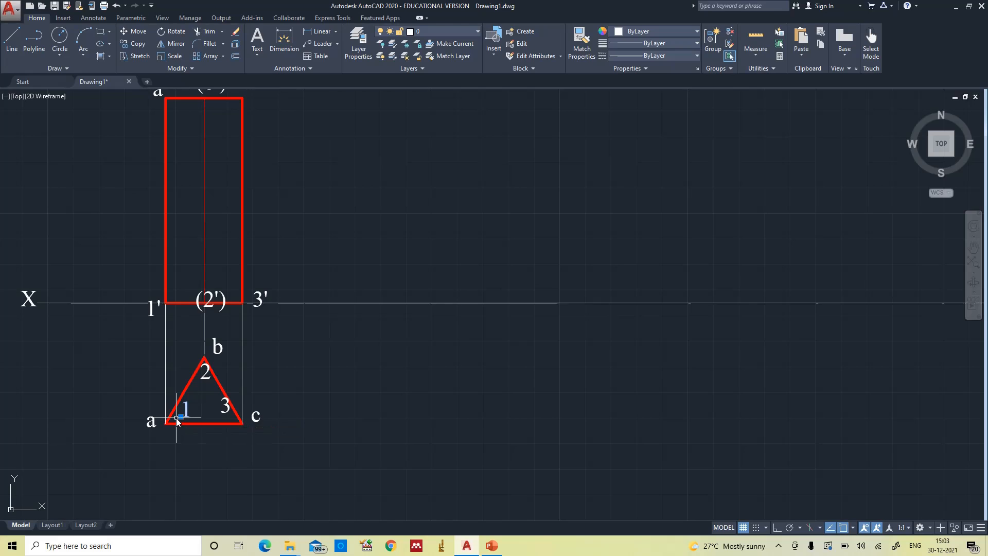
click(201, 383)
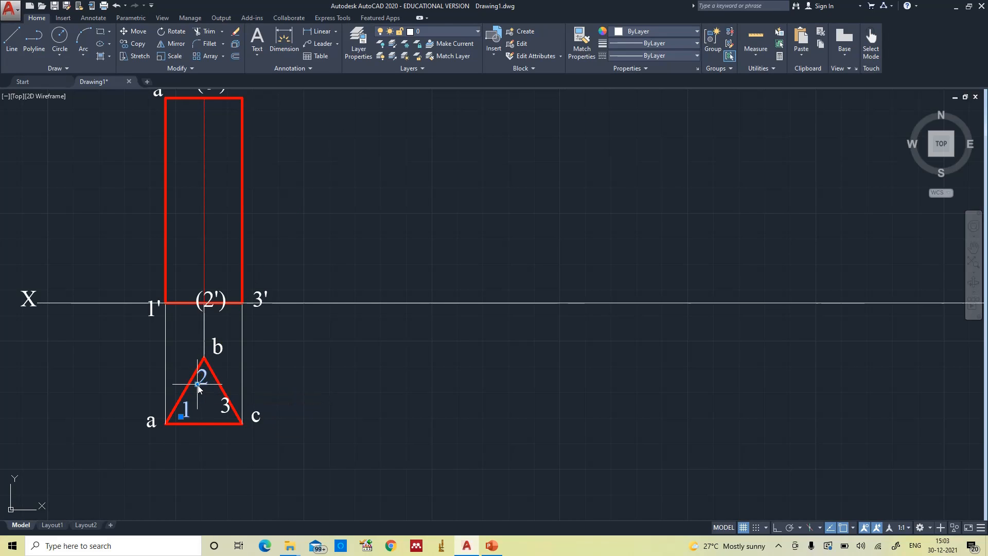
click(225, 412)
click(220, 412)
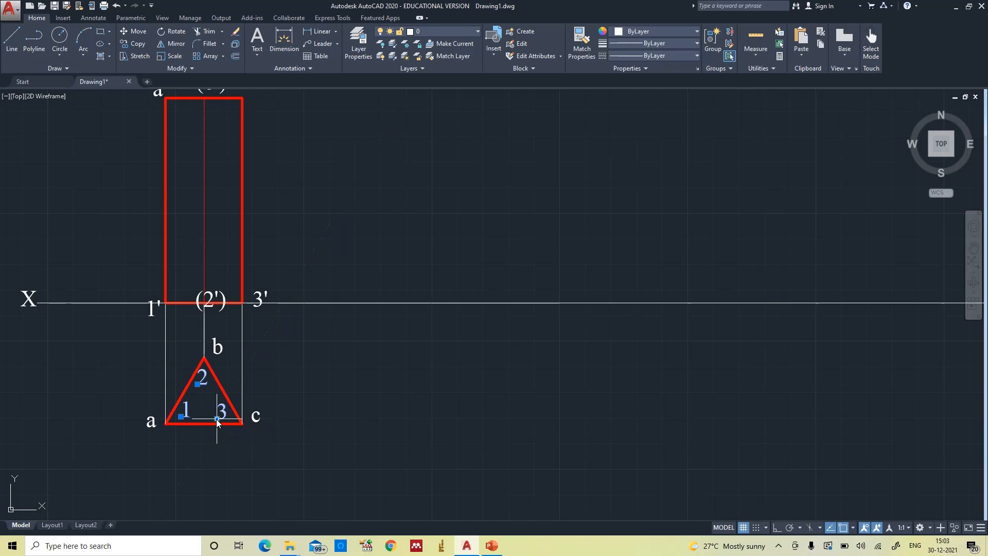
click(216, 417)
key(Escape)
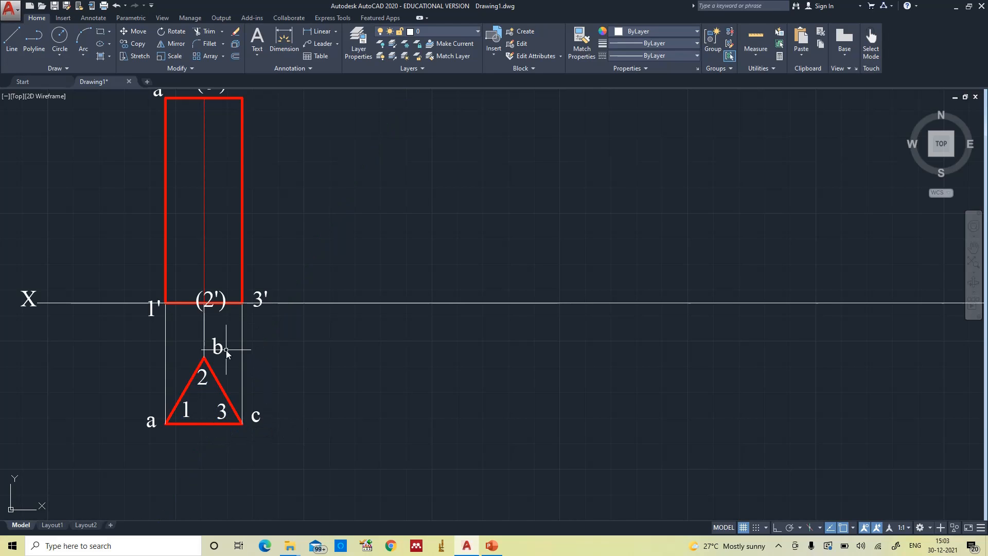
Move the (2') label just below the XY line, centred under the front view's middle edge
click(218, 294)
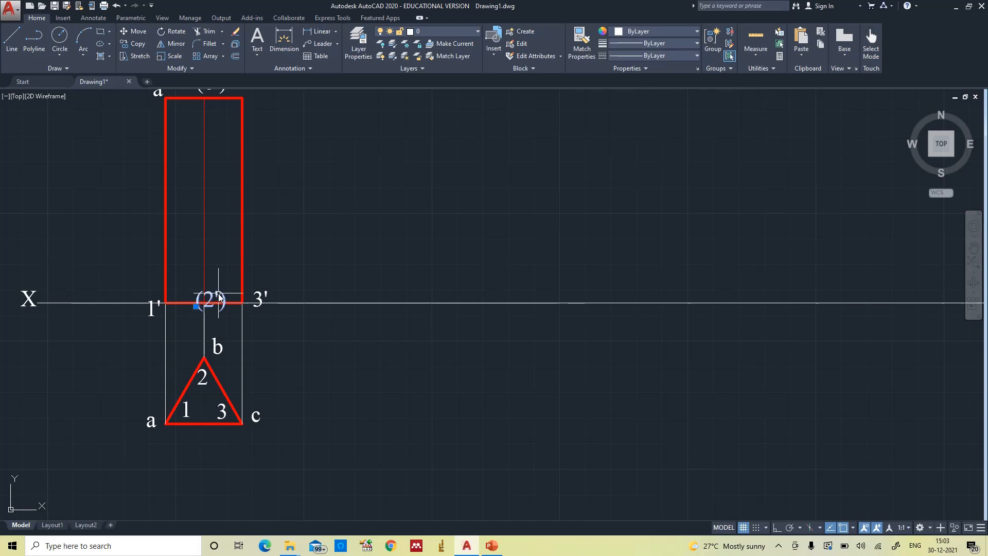
click(196, 307)
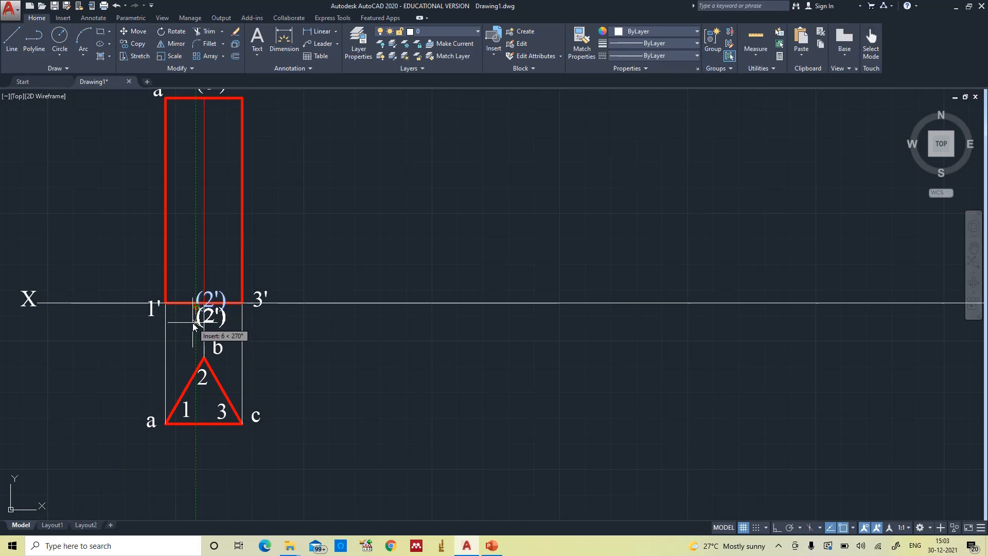
click(257, 297)
click(259, 298)
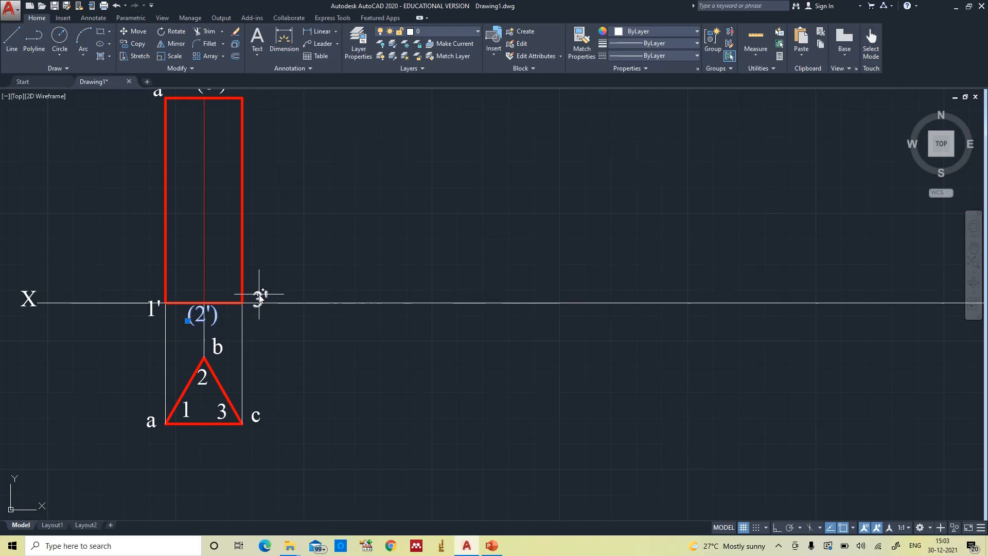
key(Escape)
Move the 3' and 1' labels just below the XY line beside the front view's outer lower corners
click(259, 298)
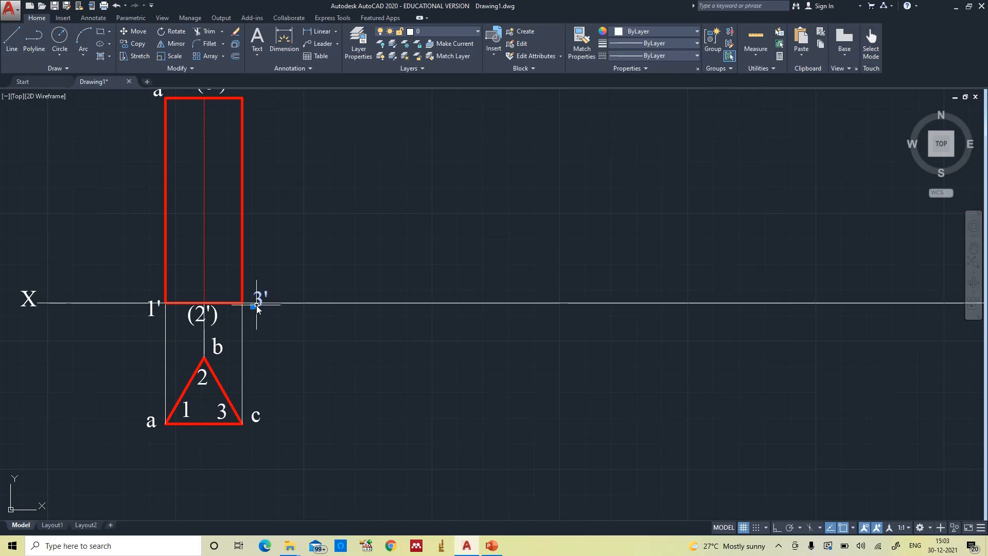
click(252, 306)
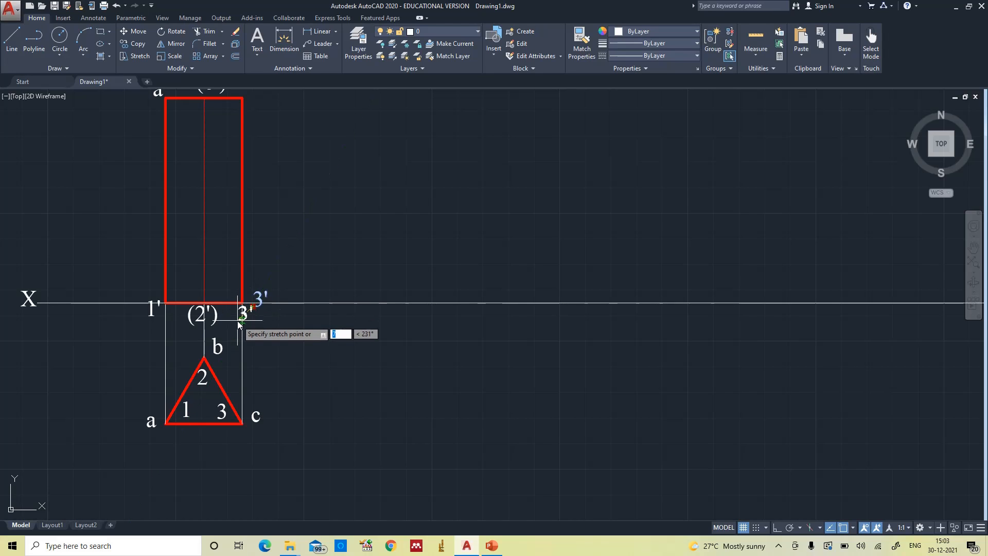
click(242, 320)
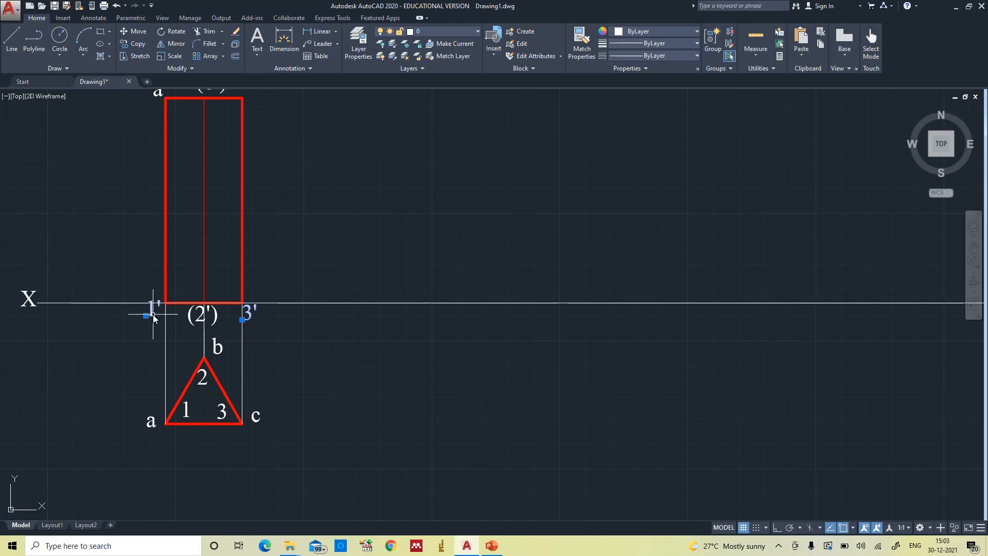
click(147, 316)
click(154, 320)
key(Escape)
Load the DASHED2 linetype from acadiso.lin into the drawing through the Linetype Manager
text(z)
key(Return)
text(a)
key(Return)
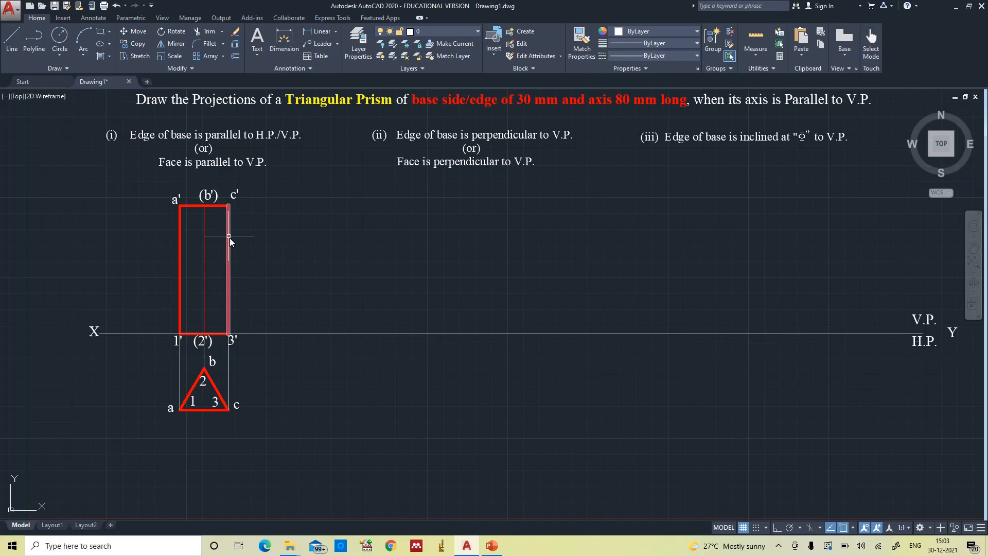
click(204, 255)
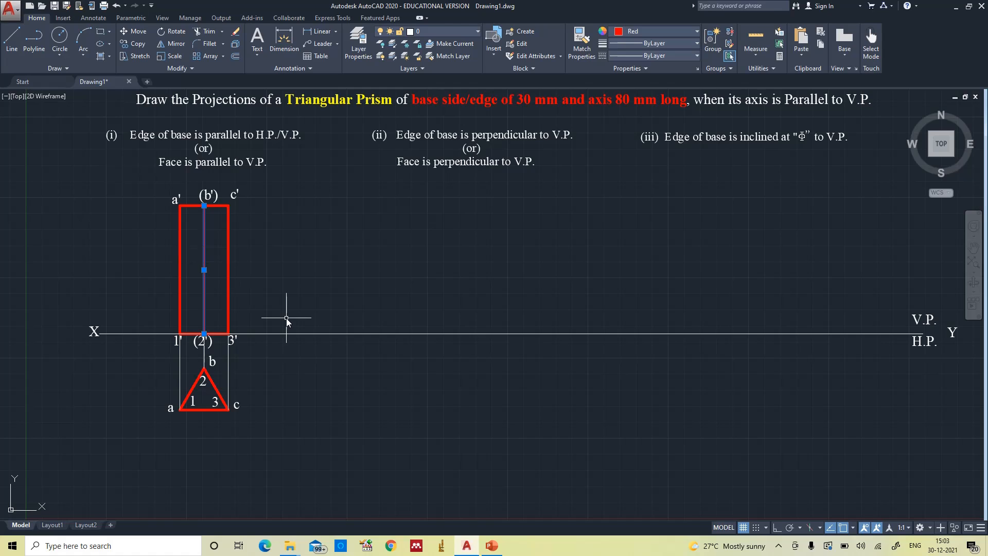
key(Escape)
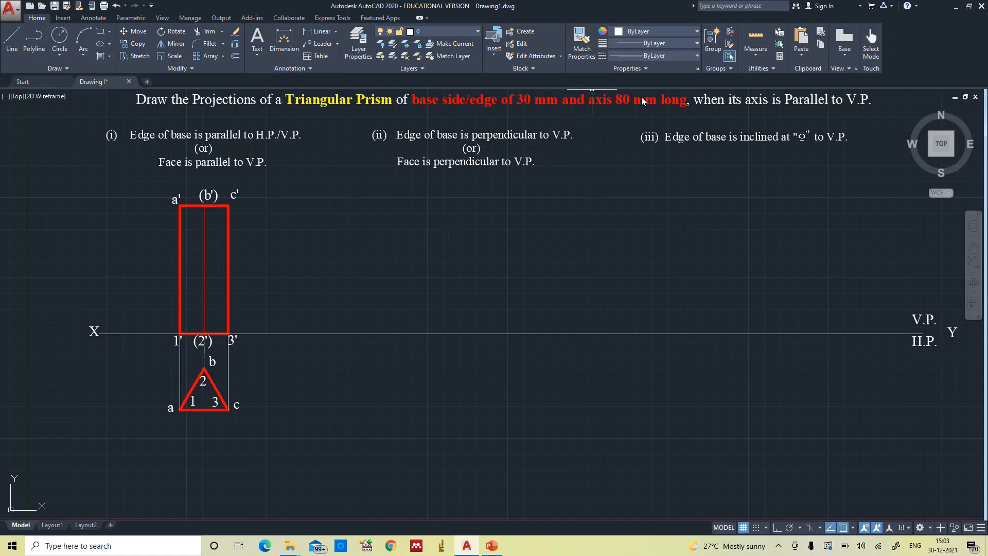
click(659, 56)
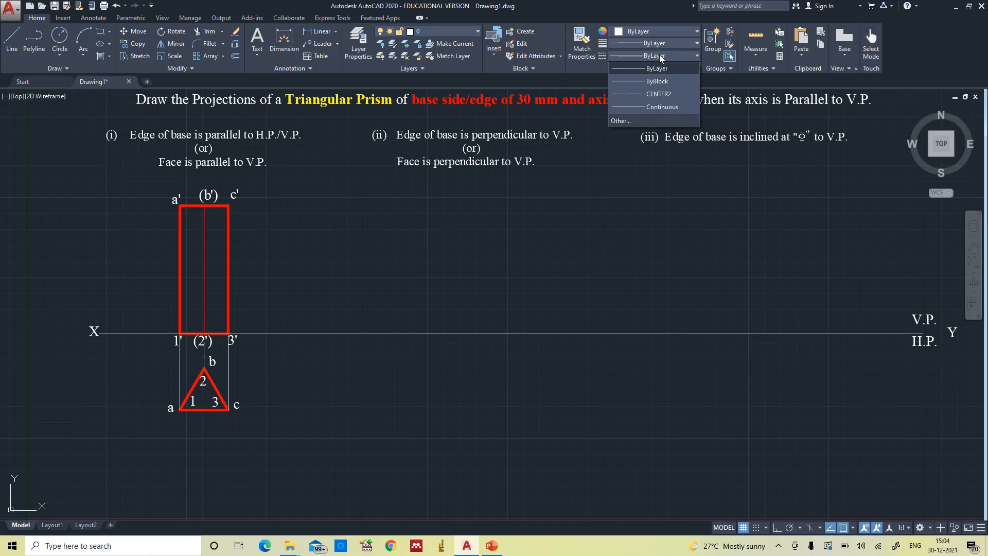
click(637, 119)
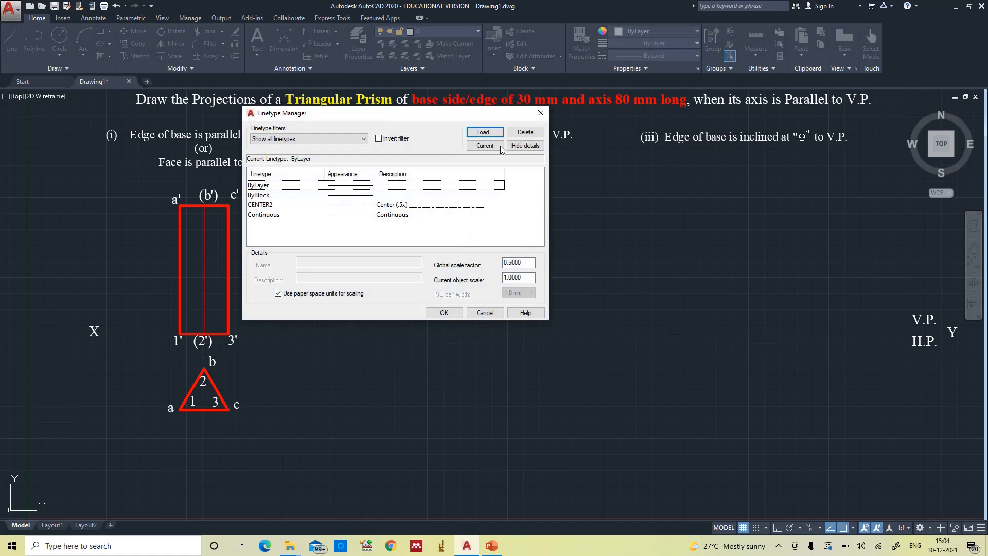
click(484, 133)
scroll(311, 228, down, 4)
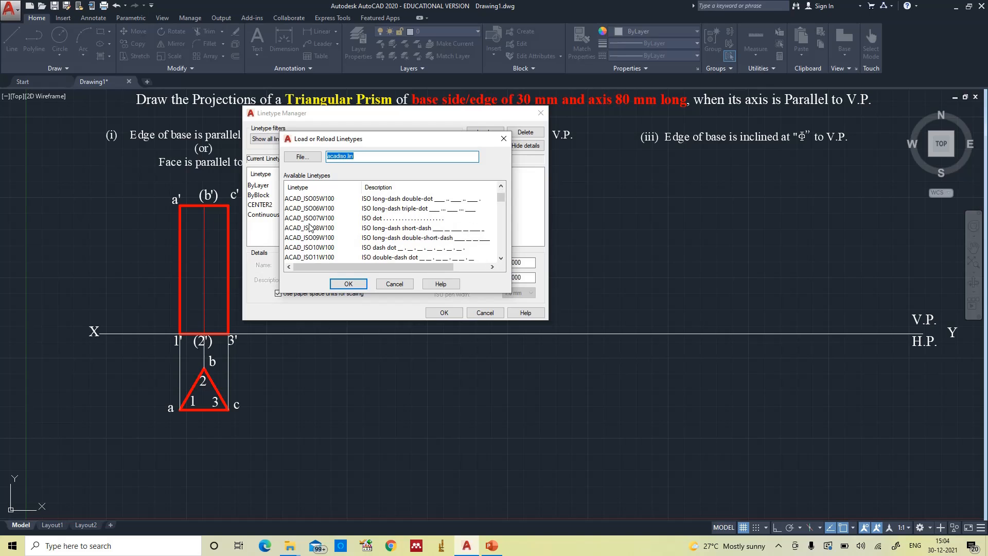
scroll(311, 228, down, 2)
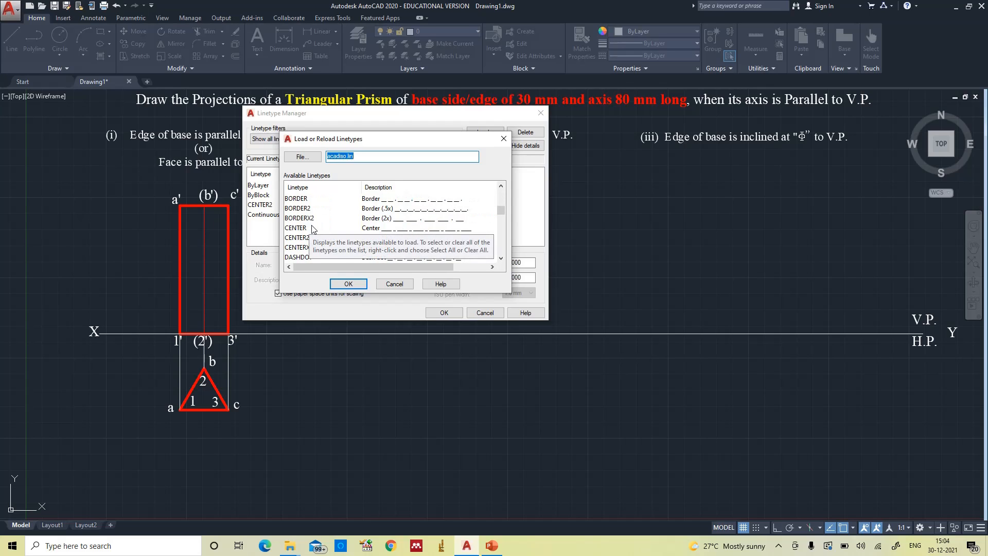
scroll(320, 229, down, 1)
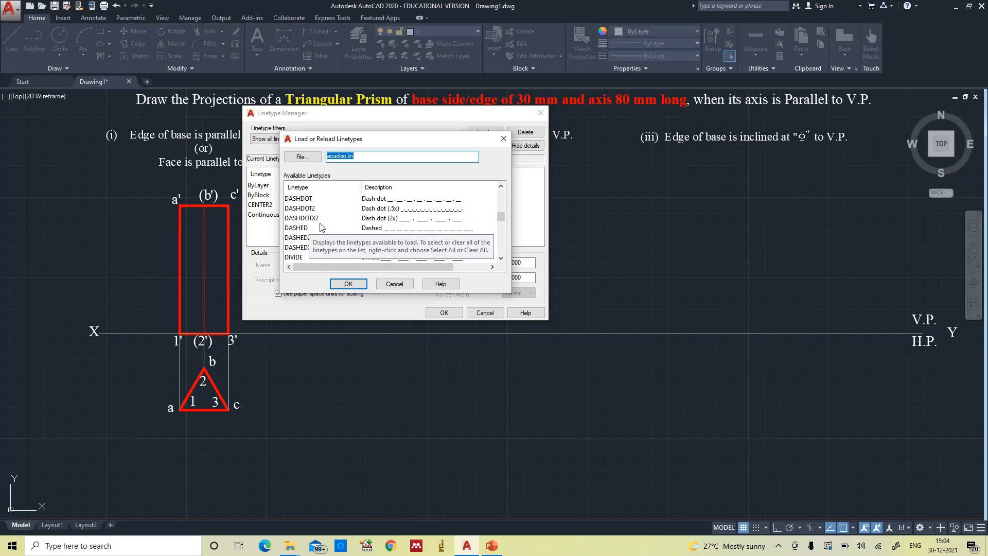
click(298, 237)
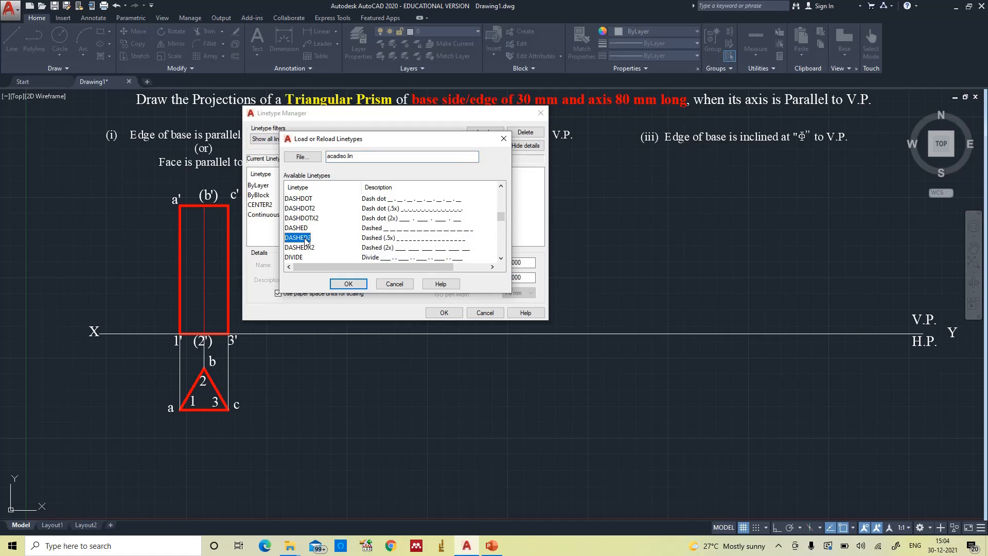
click(348, 284)
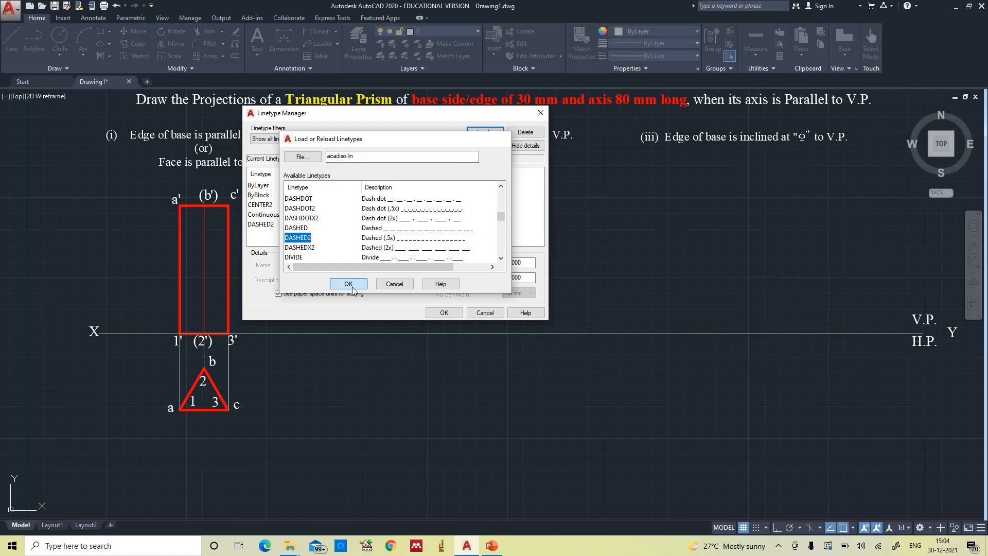
click(443, 313)
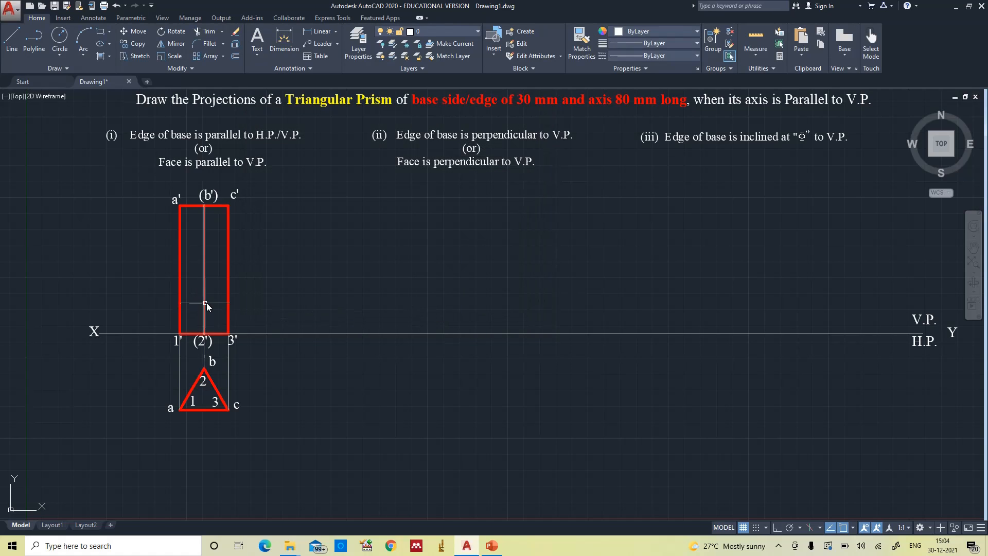
Apply the DASHED2 linetype to the front view's hidden middle edge and show the whole drawing
click(204, 304)
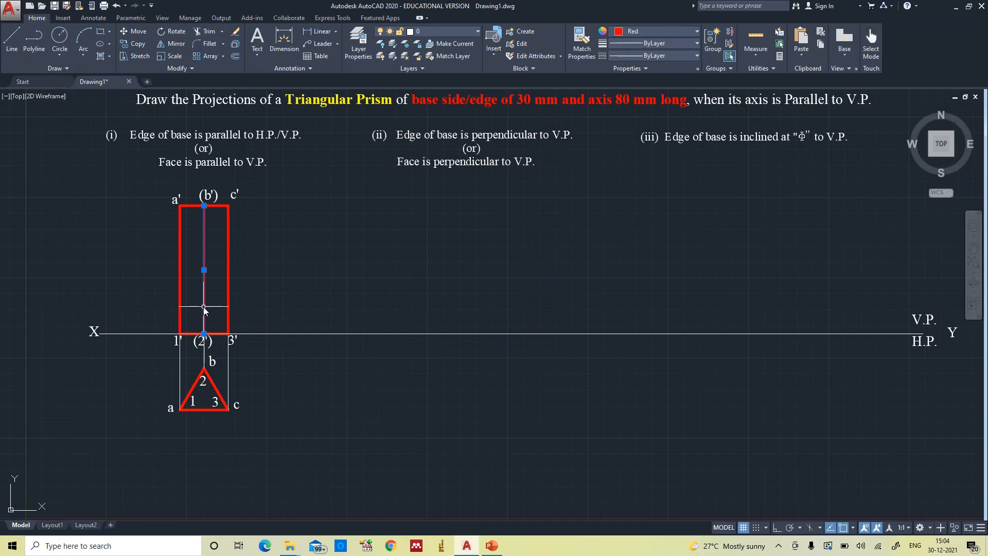
click(646, 55)
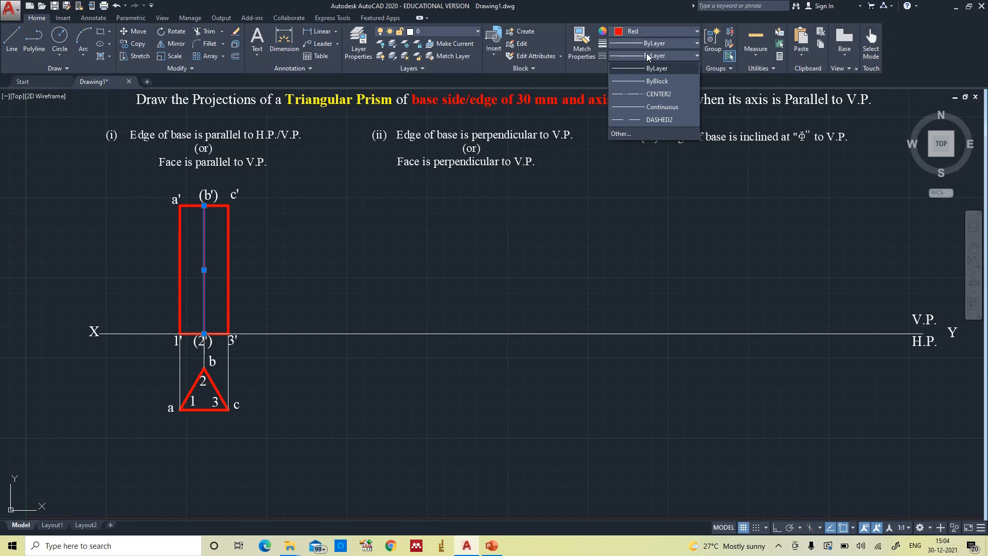
click(643, 120)
scroll(225, 275, up, 5)
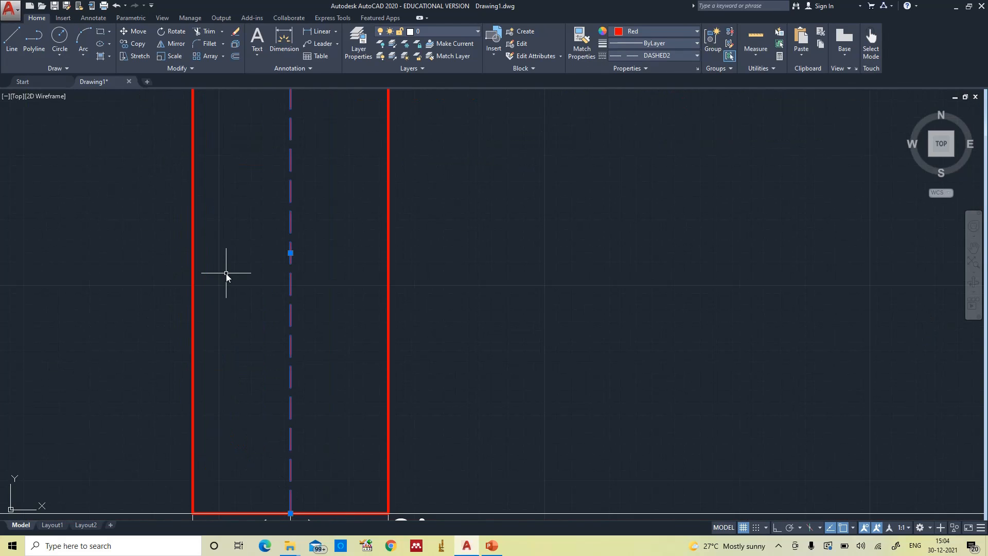
key(Escape)
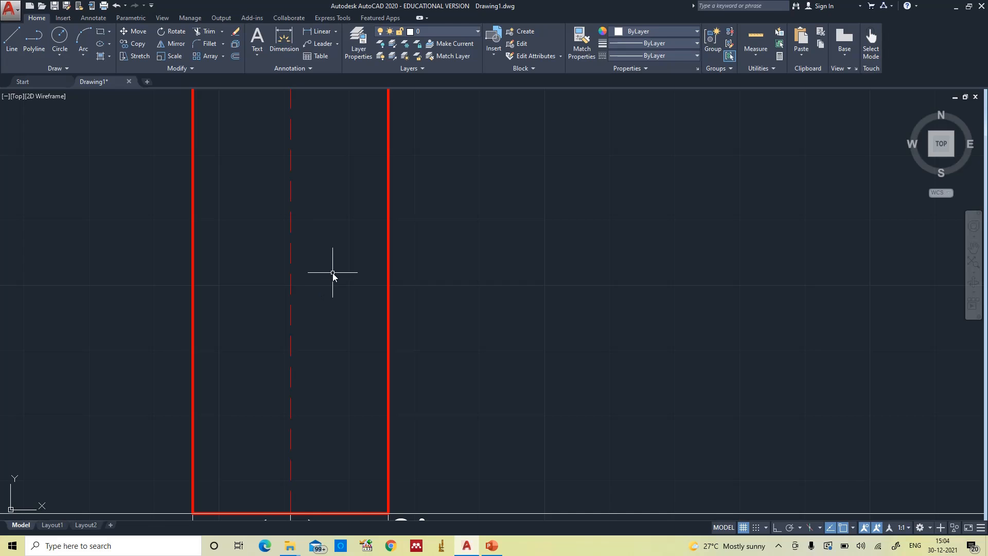
text(z)
key(Return)
text(e)
key(Return)
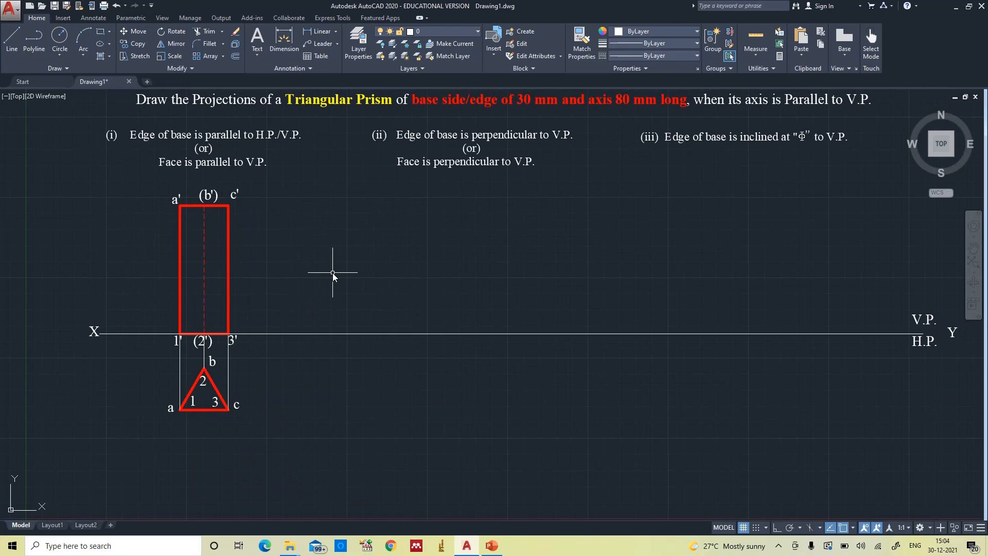
Set the global linetype scale factor to 0.5 and look closely at the dashed middle edge
text(lts)
key(Return)
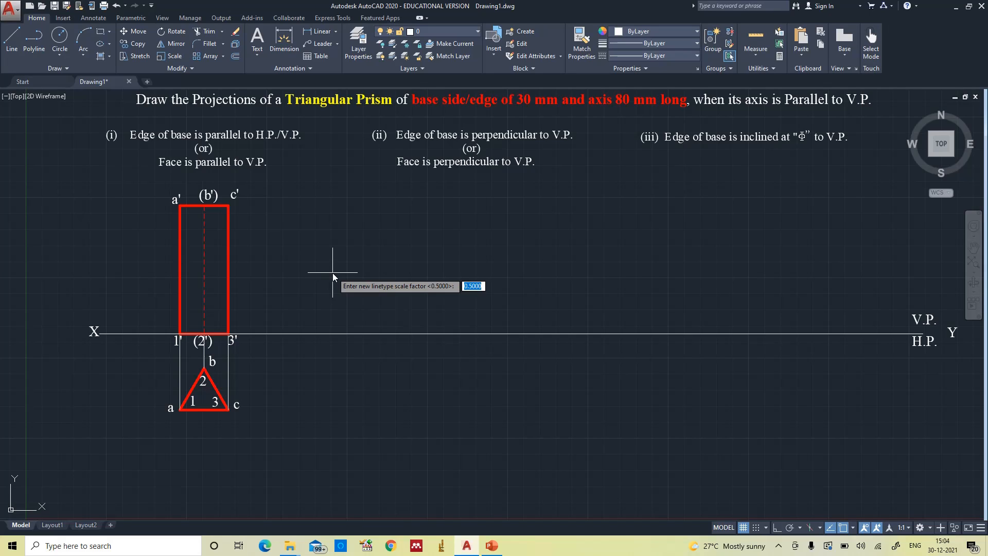
text(0.5)
key(Return)
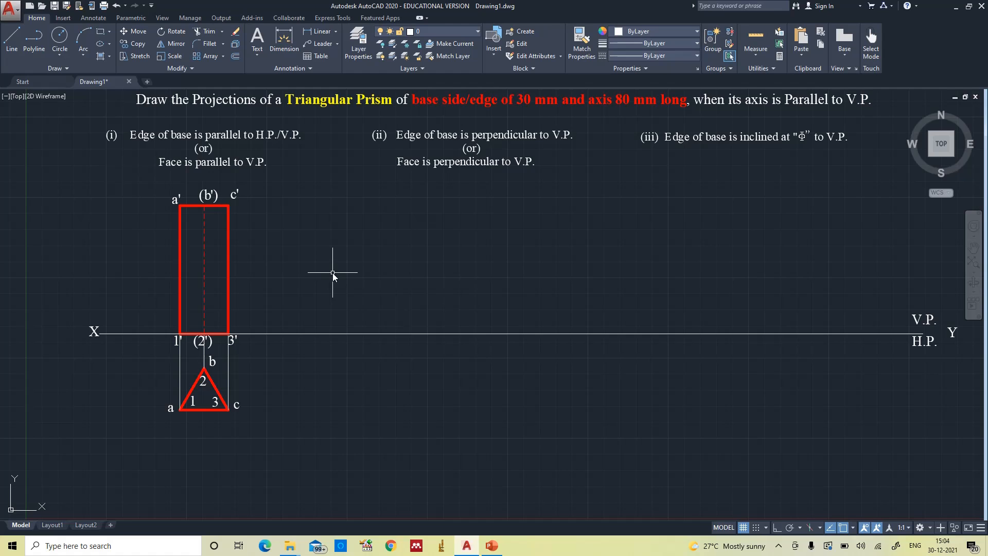
scroll(234, 257, up, 2)
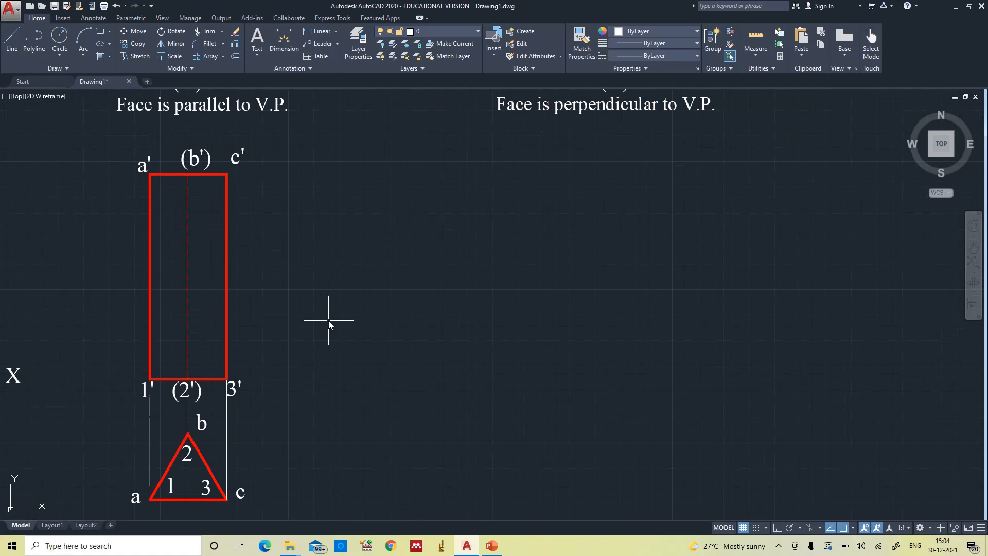
text(u)
key(Return)
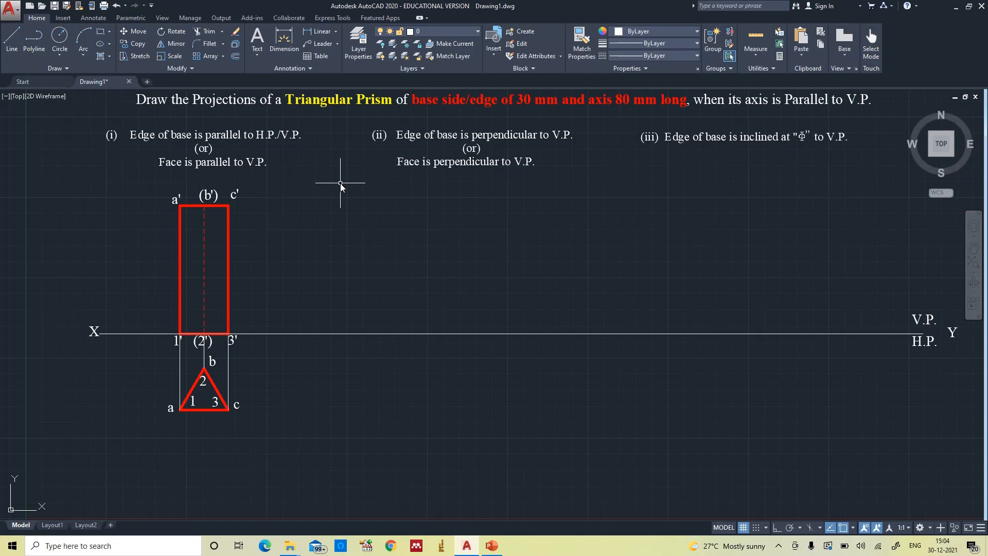
Add a linear dimension for the front view's height, placed to the left of the rectangle
click(319, 32)
click(204, 333)
click(204, 206)
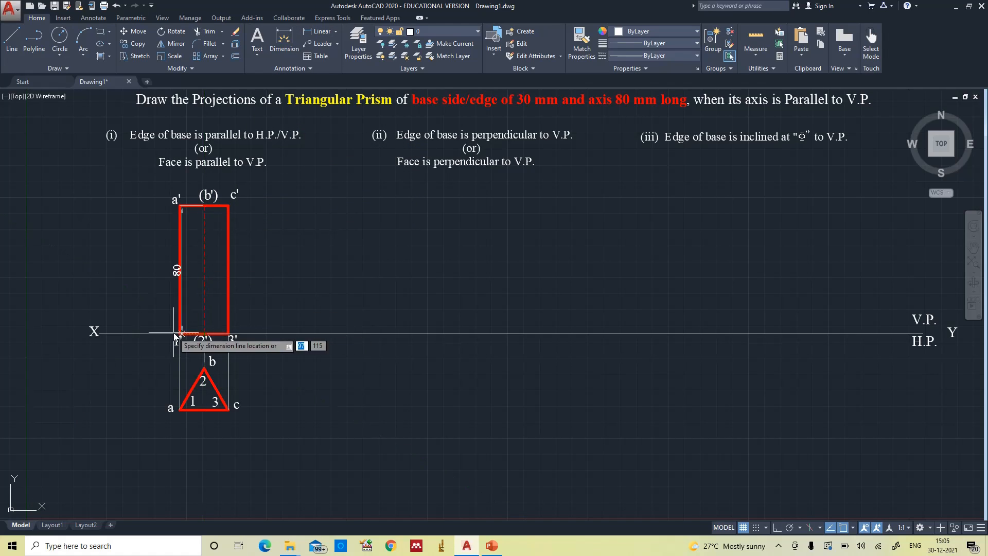
click(148, 328)
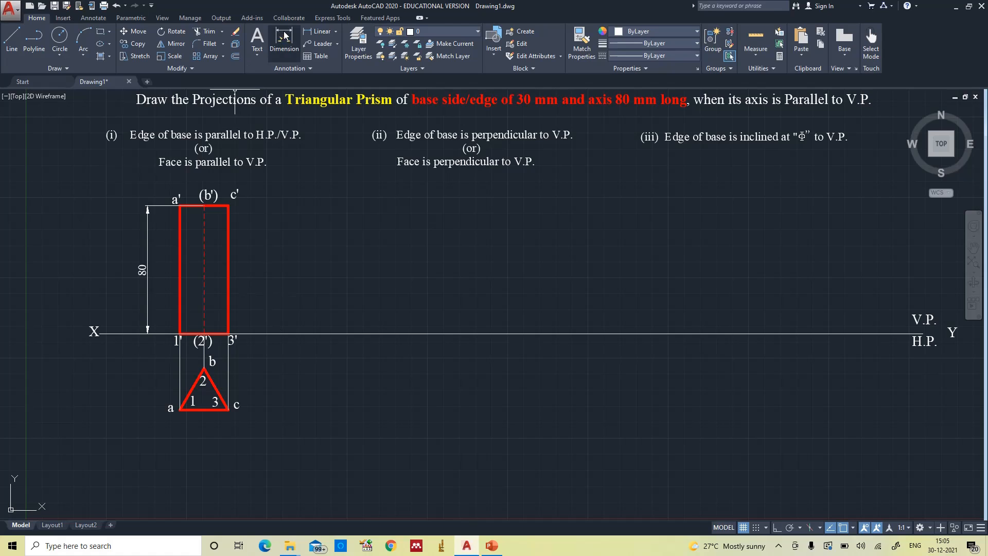
Add an aligned dimension along the top view triangle's edge ab, offset outside the triangle
click(336, 32)
click(330, 71)
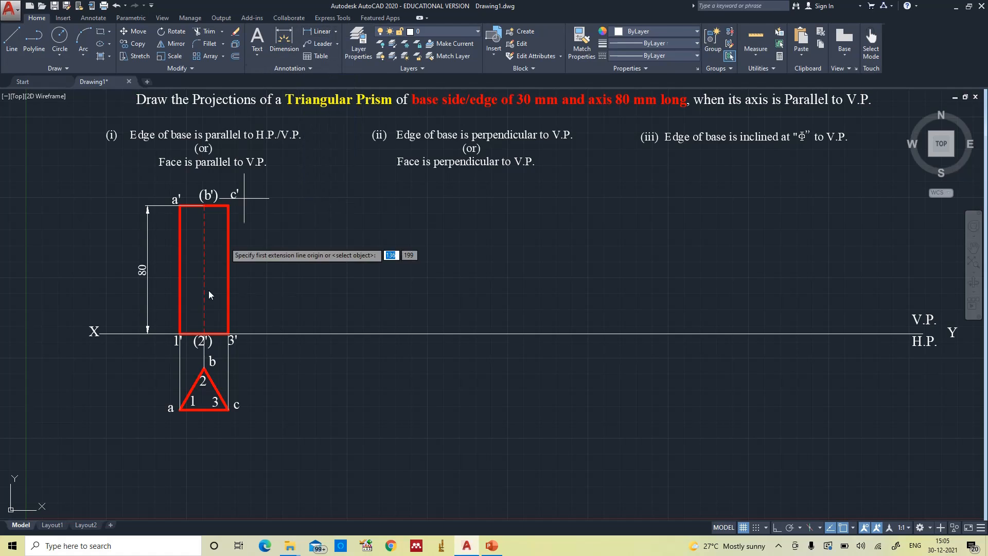
click(204, 368)
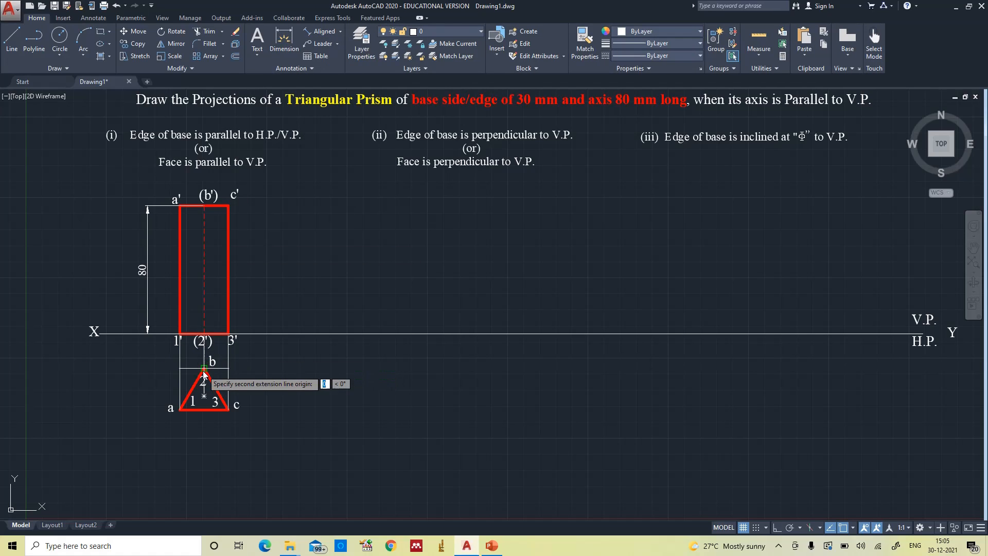
click(178, 412)
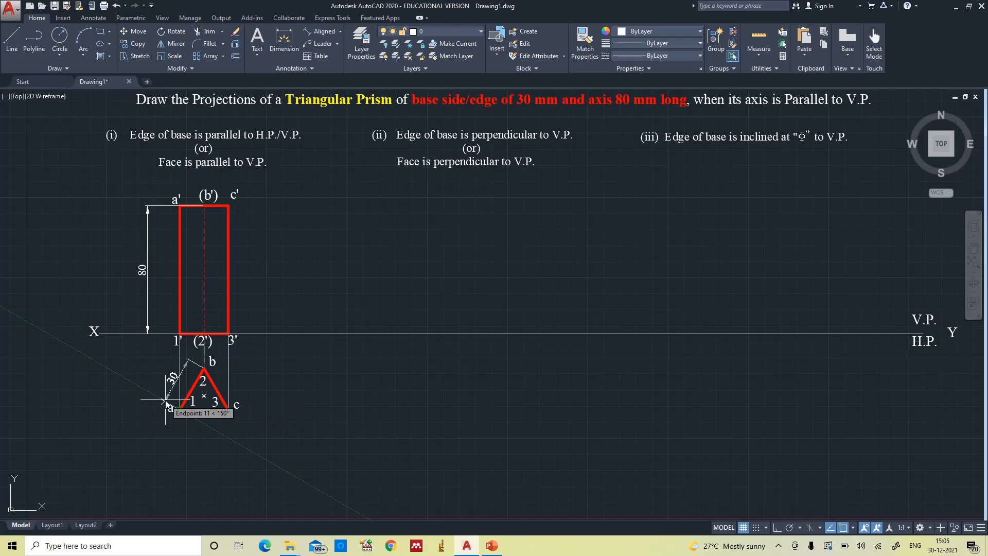
click(163, 397)
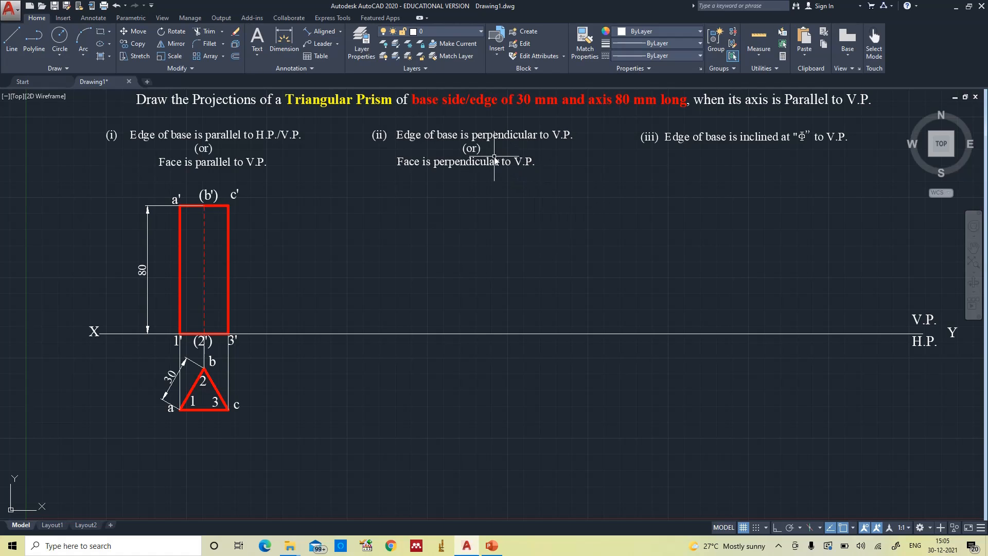
Switch to PowerPoint and examine the slide's case (ii), where the prism's base edge is perpendicular to the V.P
click(491, 545)
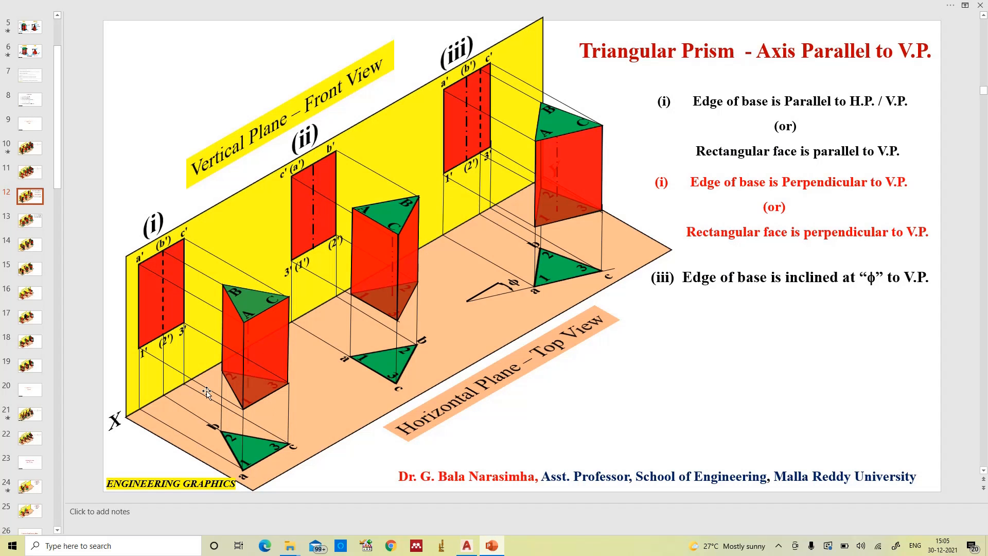
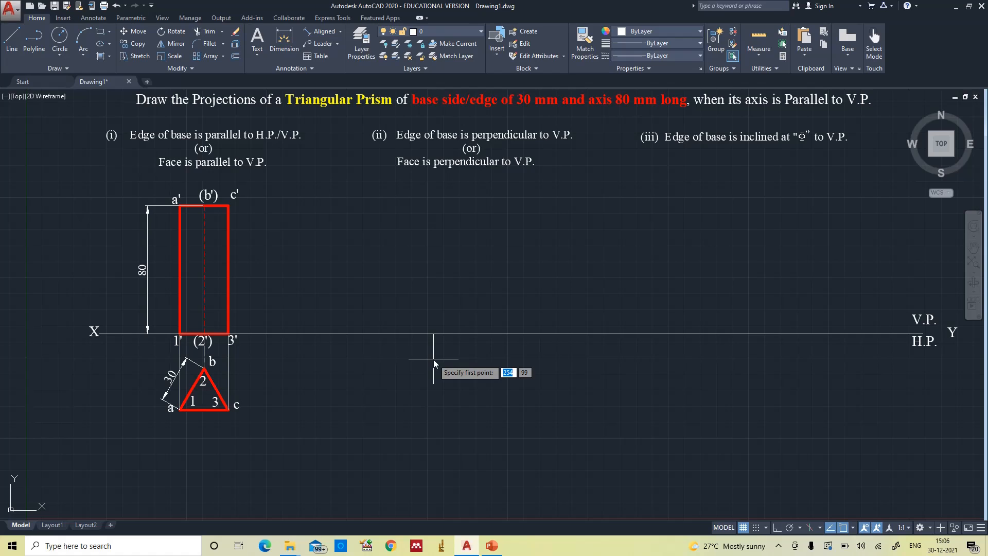
With Ortho mode on, draw a long horizontal reference line from apex b rightward to the area beneath case (iii)
click(204, 368)
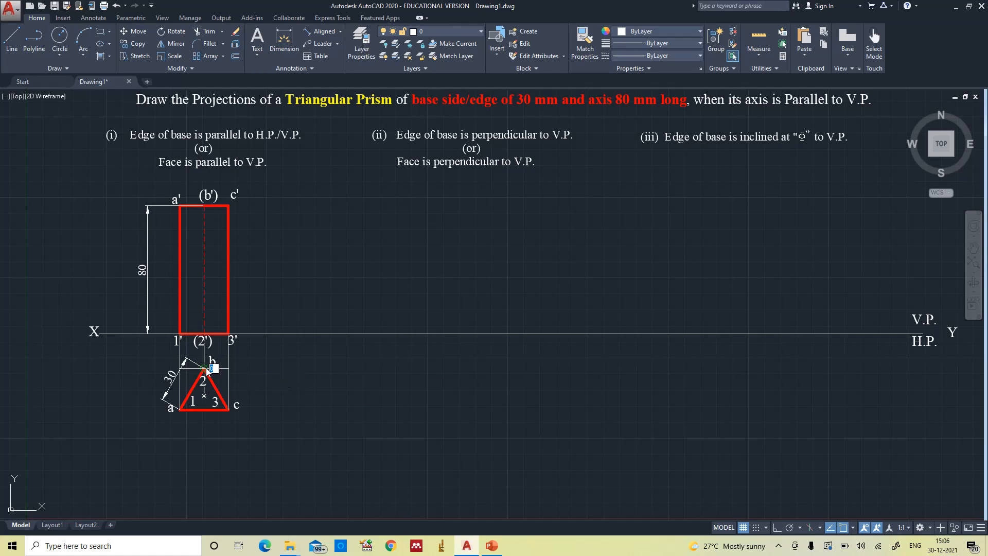
click(777, 527)
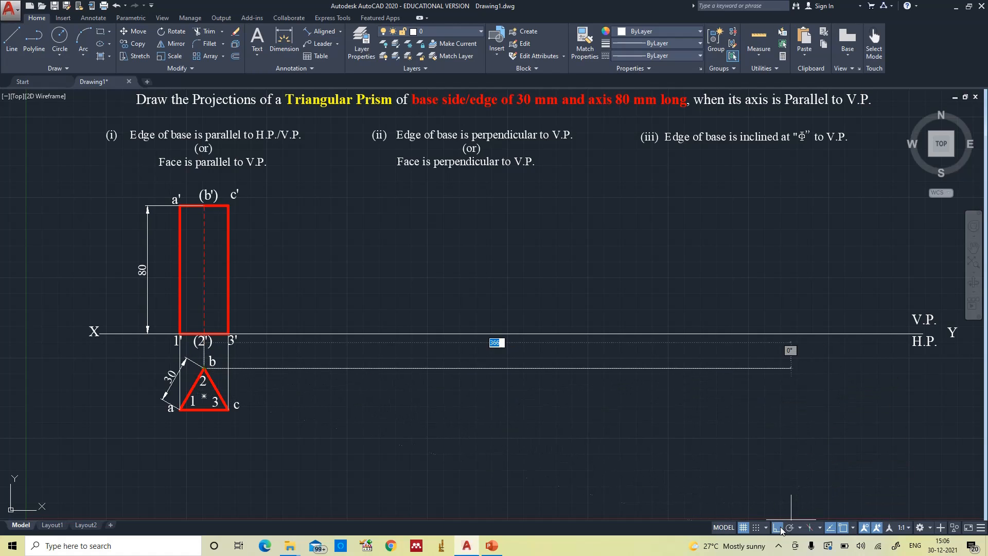
click(816, 385)
key(Return)
Draw a three-sided polygon by edge under case (ii), with a vertical 30 mm edge running down from the reference line
text(po)
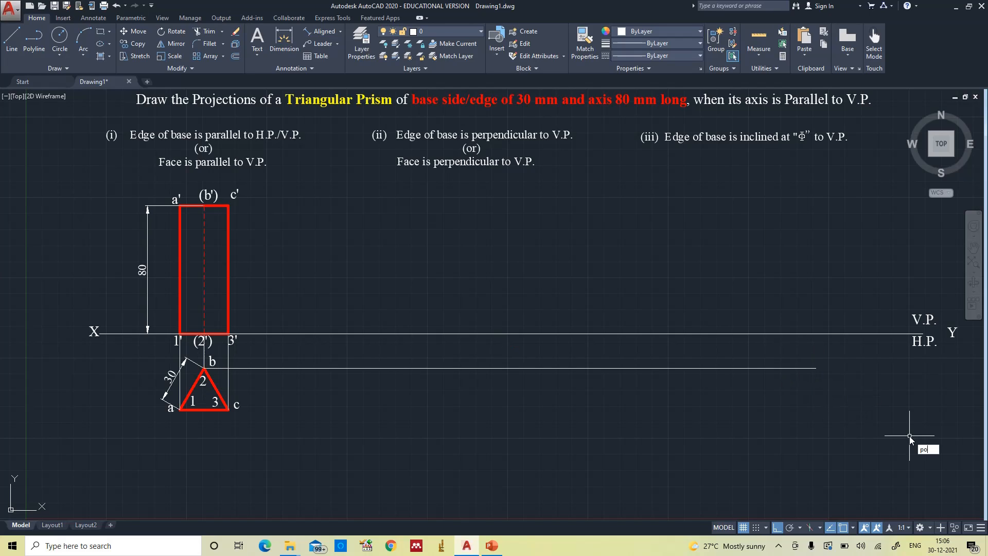
text(l)
key(Return)
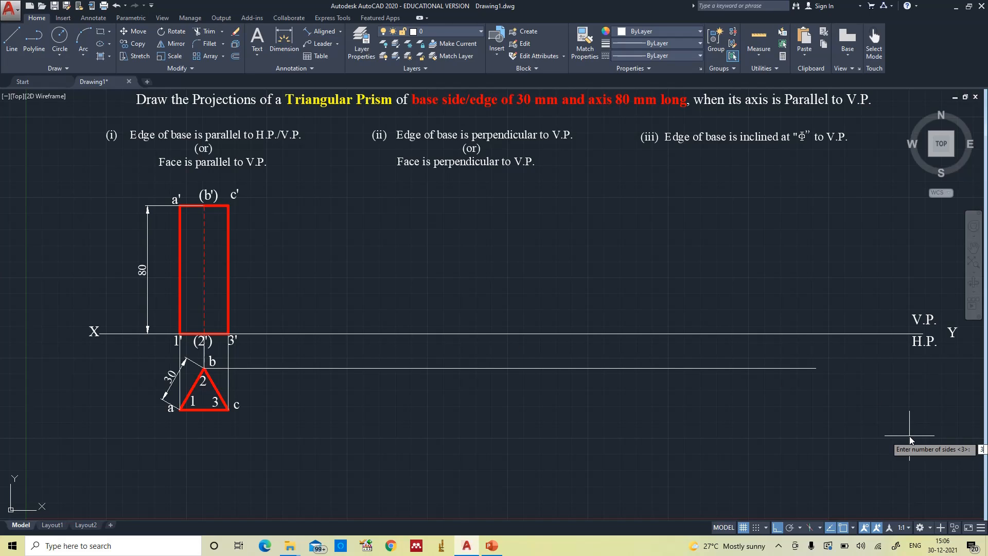
key(Return)
text(e)
key(Return)
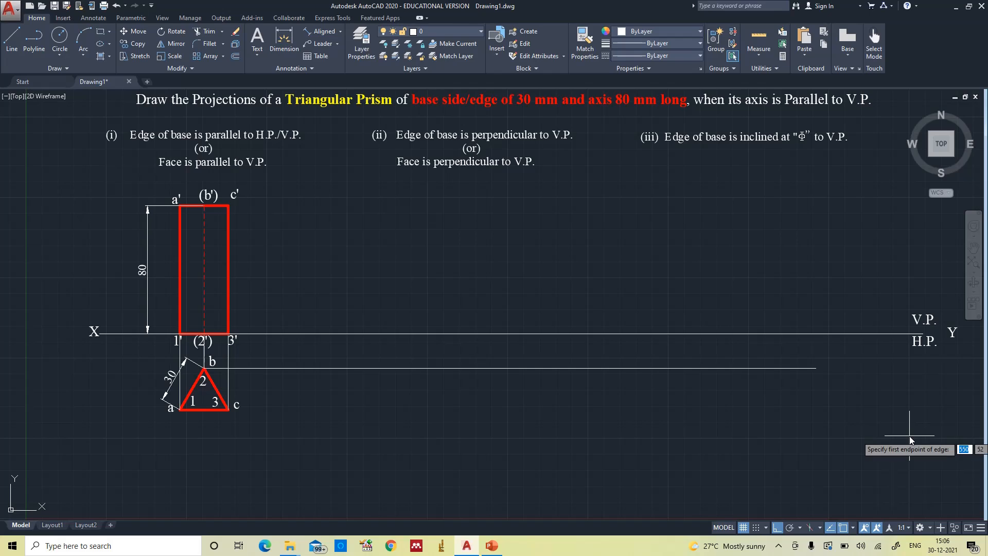
click(428, 369)
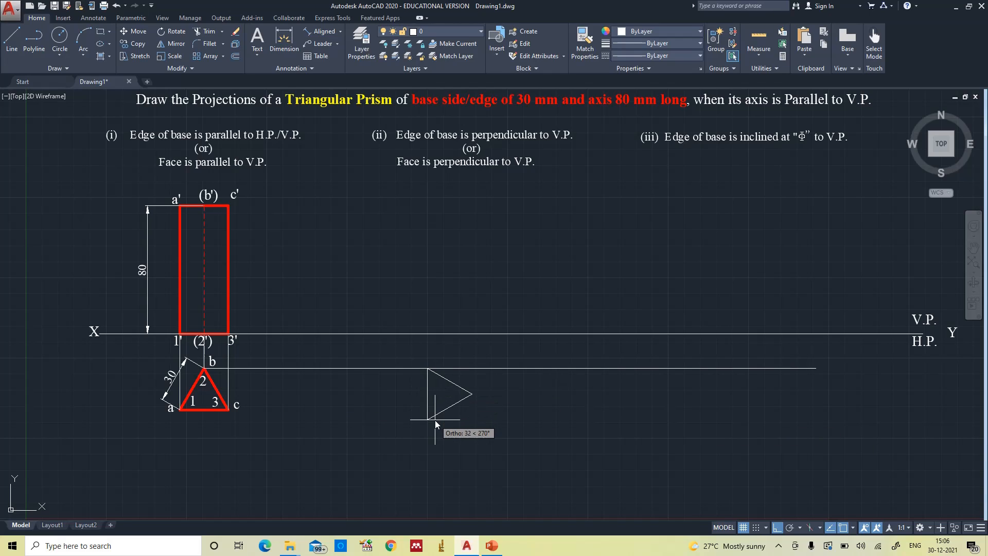
text(30)
key(Return)
Draw vertical projectors to the XY line from the new triangle's right apex and upper left corner
text(l)
key(Return)
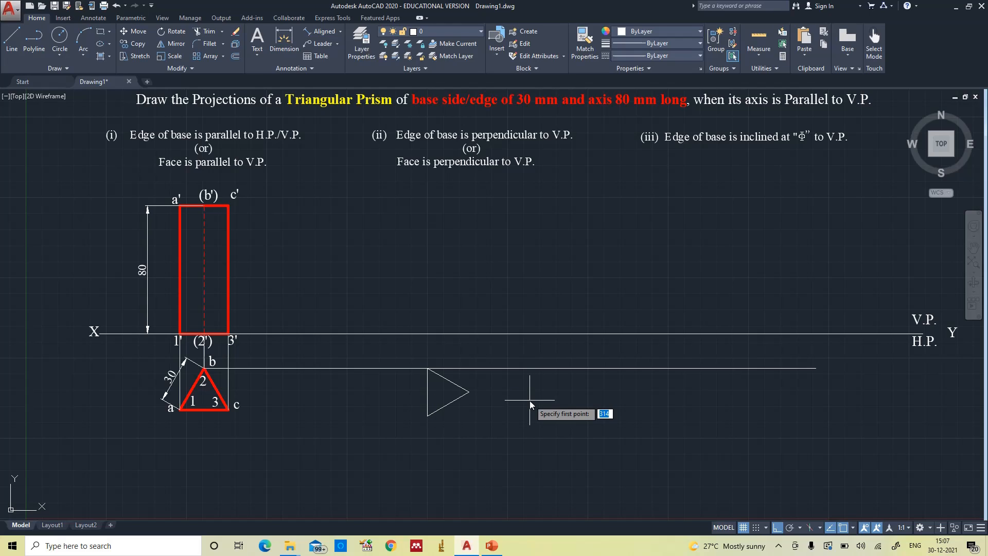
click(468, 392)
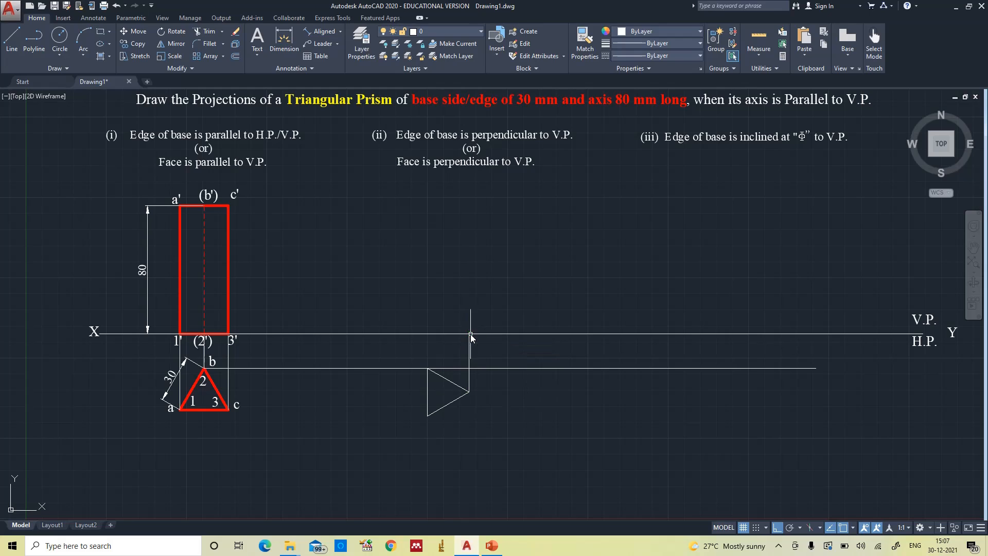
click(469, 334)
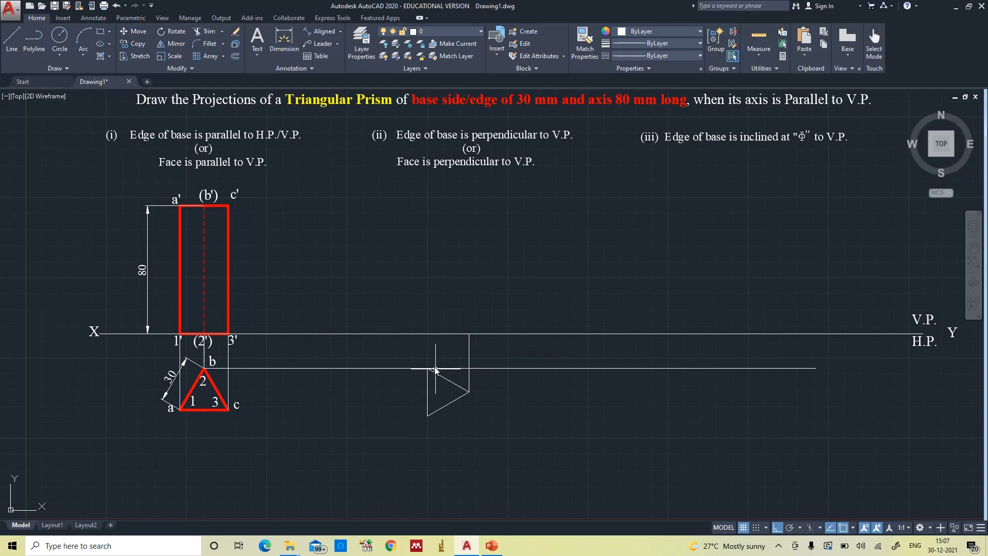
click(427, 330)
key(Return)
Draw a vertical projector from the case (ii) triangle's centroid up to the XY line
key(Return)
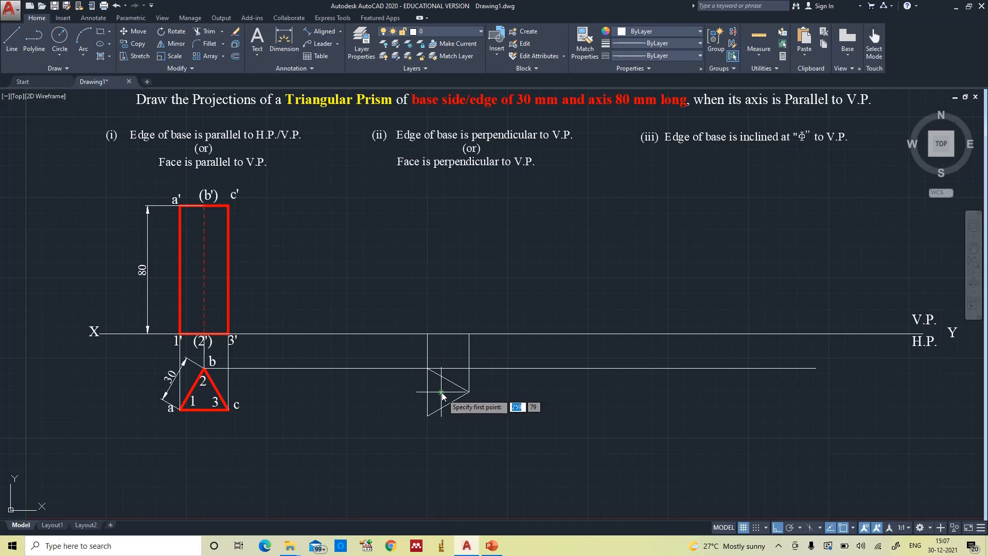
click(441, 392)
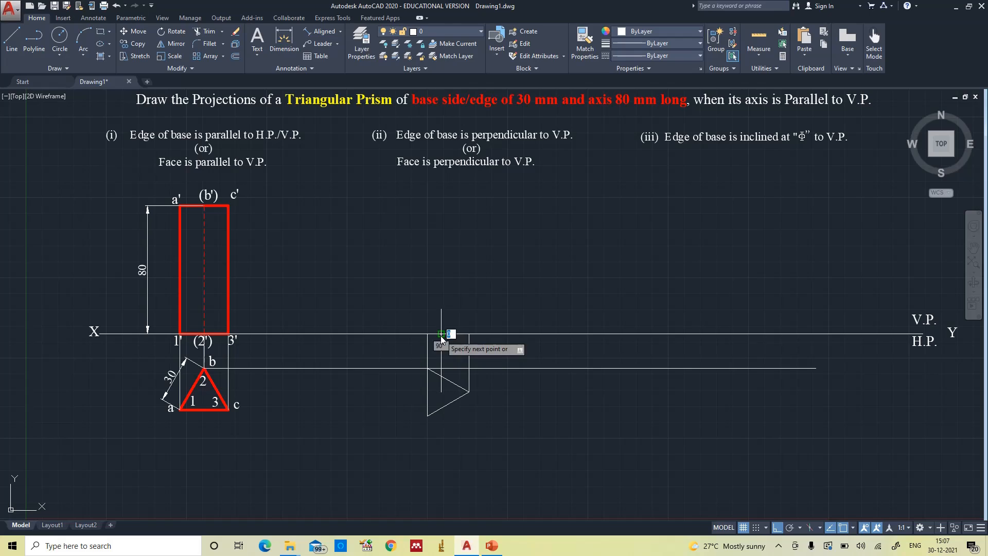
click(441, 334)
key(Return)
Draw the 80 mm axis line vertically upward from where the centroid's projector meets the XY line
key(Return)
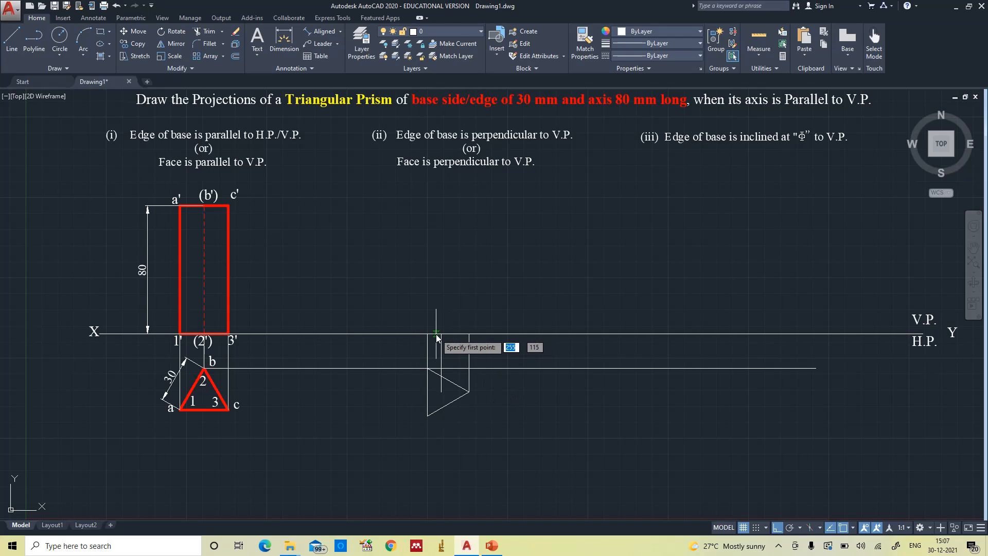
click(441, 334)
text(8)
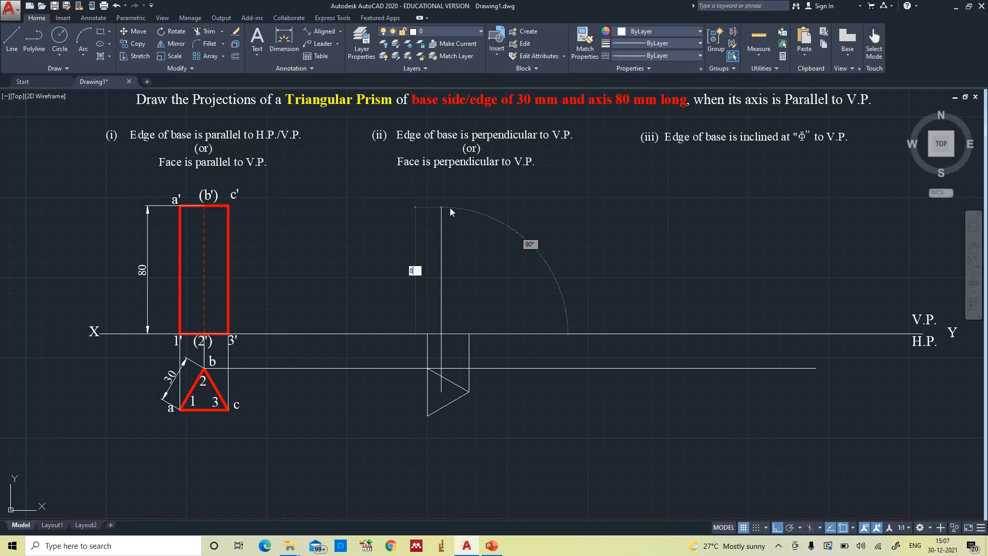
text(0)
key(Return)
key(Return)
Draw 80 mm vertical lines upward from the XY line at the projectors of the triangle's left edge and right apex
key(Return)
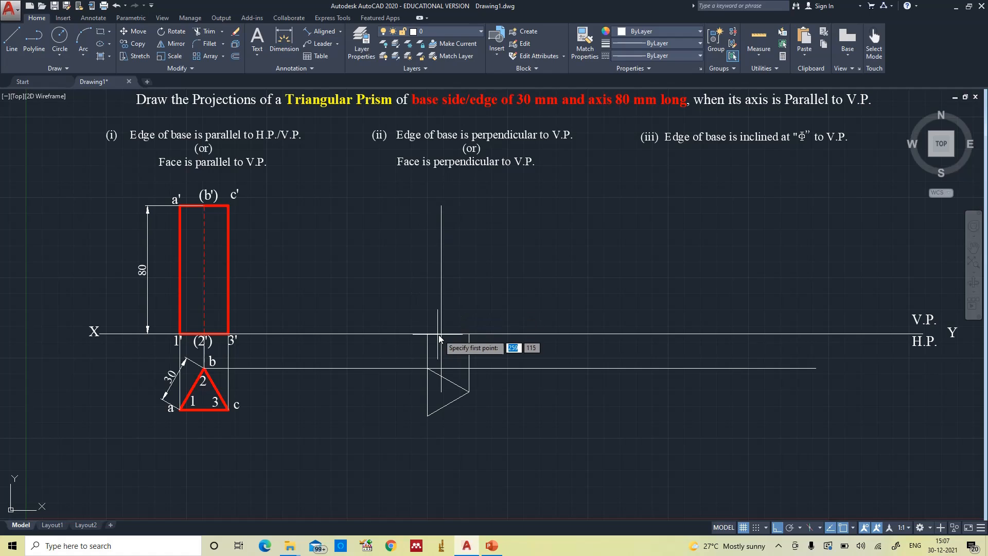
click(428, 334)
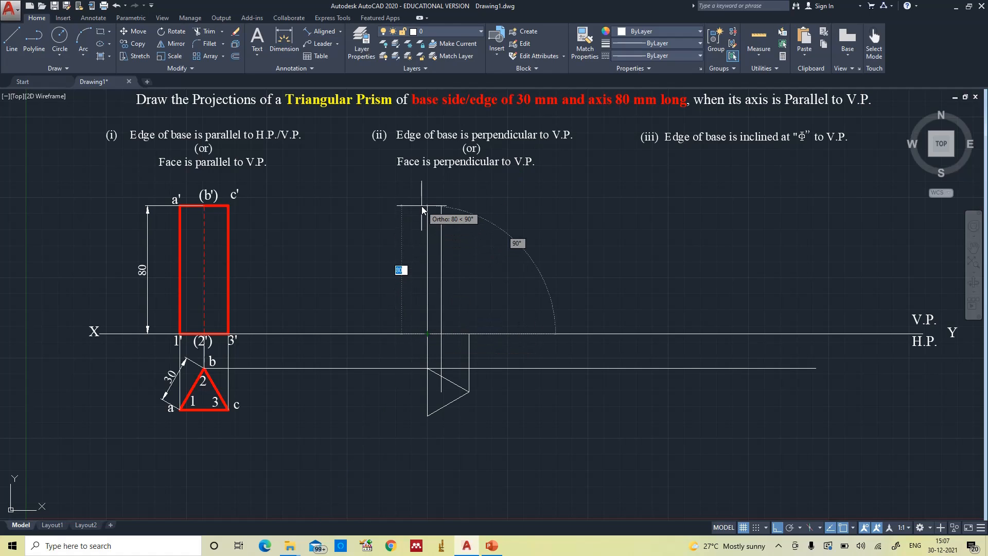
text(80)
key(Return)
key(Return)
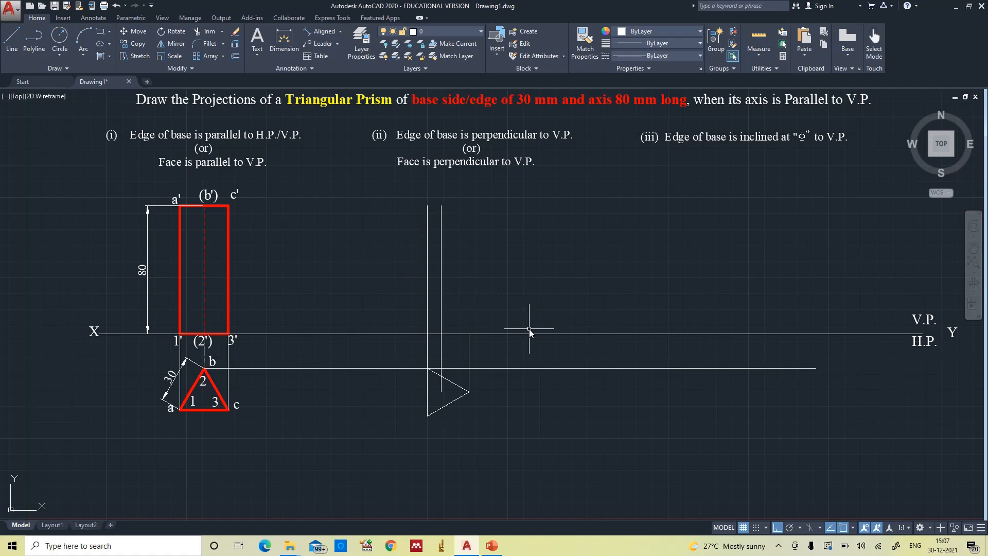
click(468, 334)
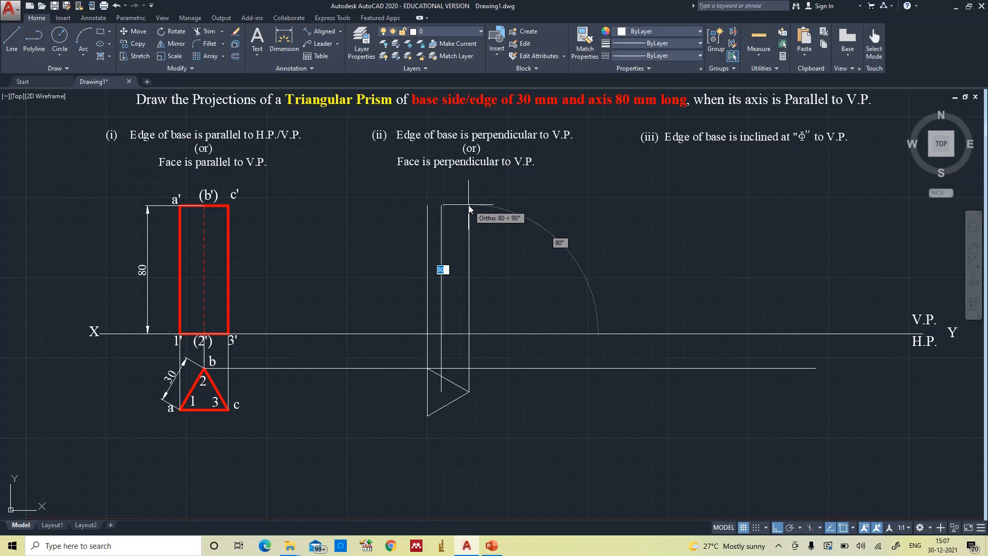
text(80)
key(Return)
key(Return)
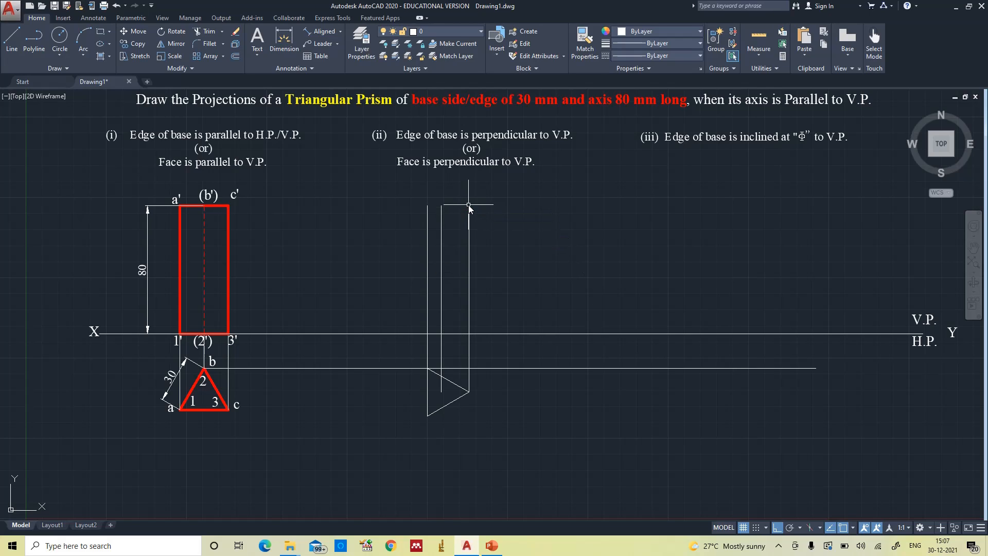
Draw the horizontal top and bottom edges joining the two outer 80 mm verticals of the case (ii) front view
key(space)
click(428, 206)
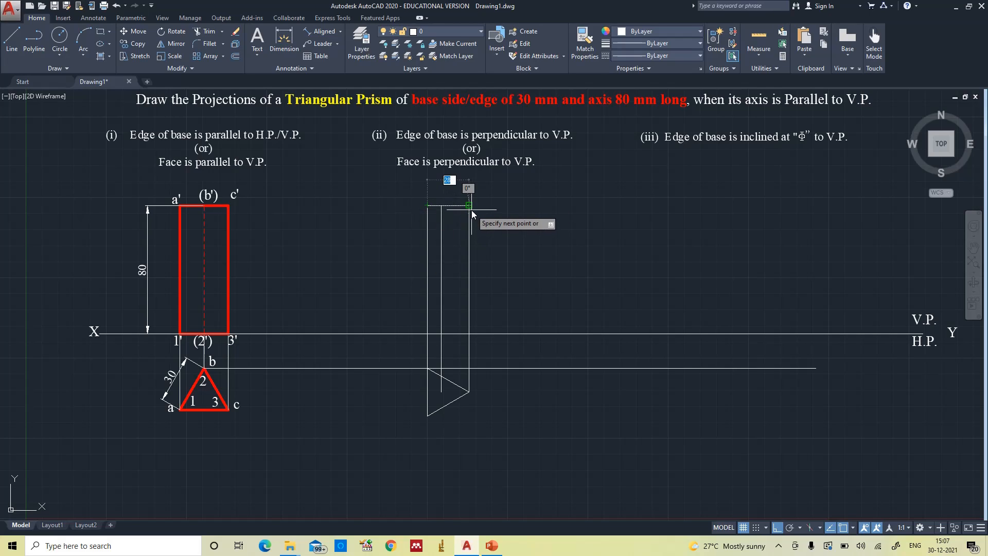
click(469, 206)
key(Return)
key(space)
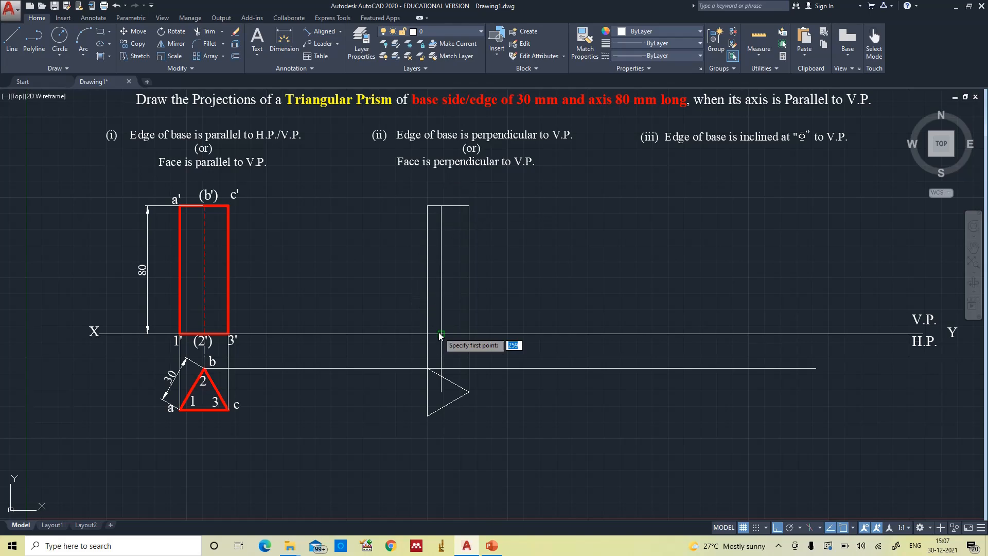
click(427, 334)
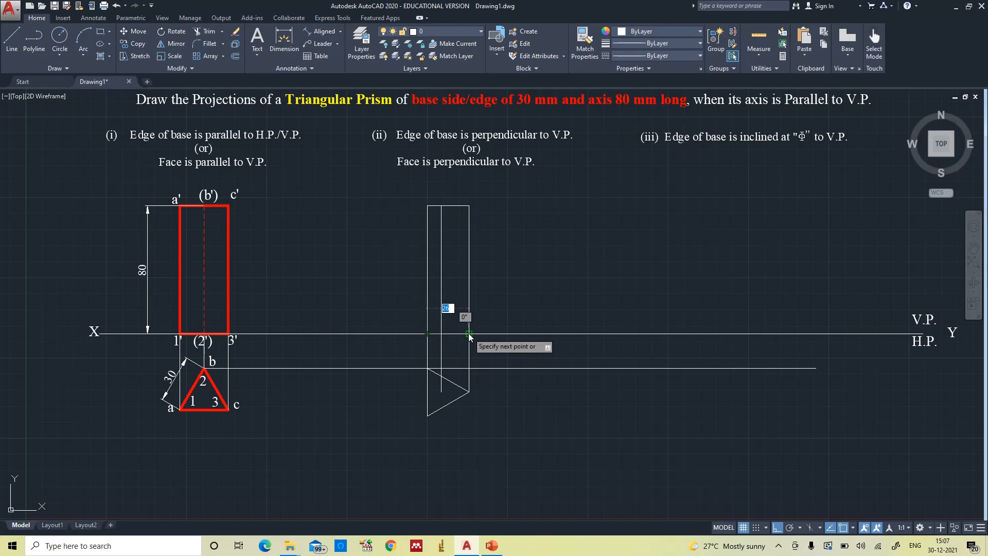
key(Escape)
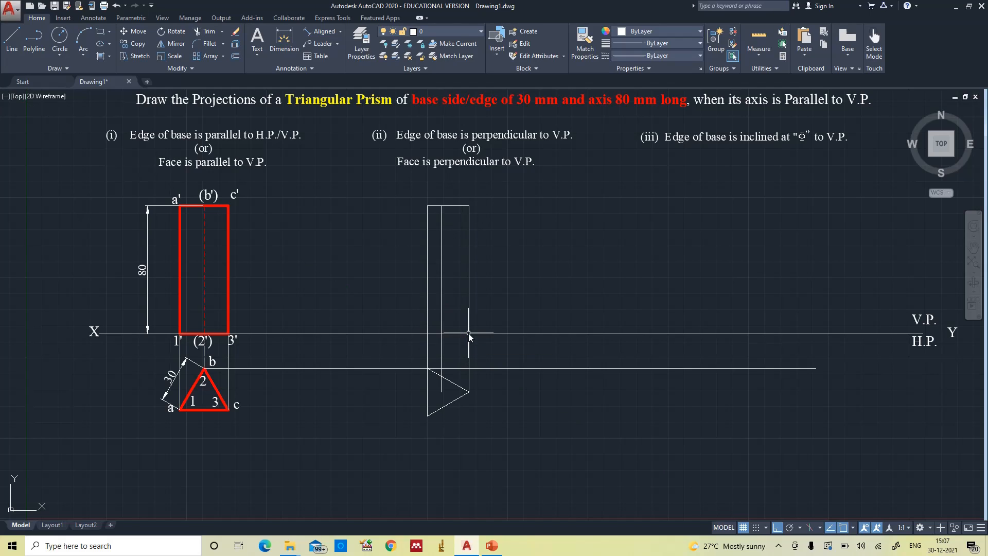
Set the lineweight of the case (ii) front-view rectangle and top-view triangle to 0.40 mm
click(428, 260)
click(449, 205)
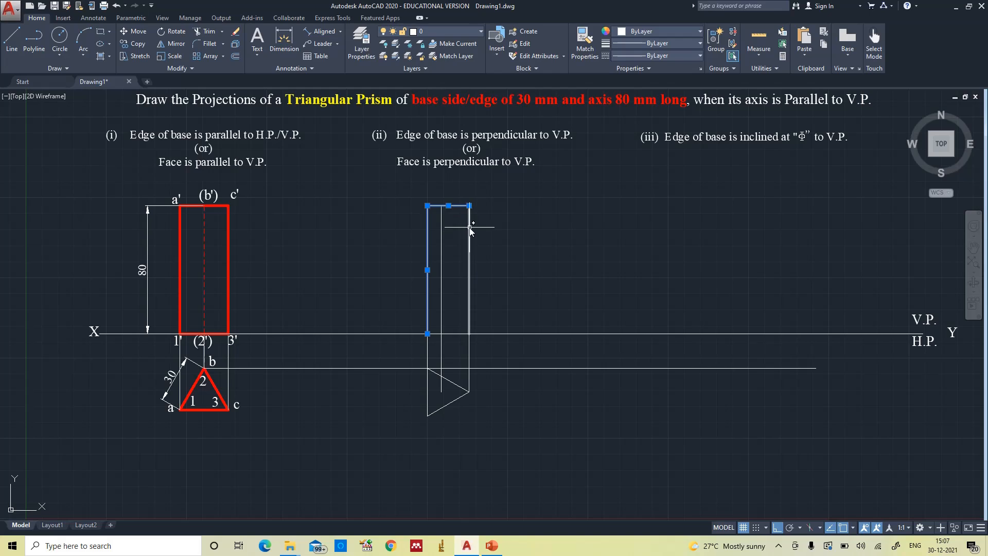
click(469, 230)
click(462, 333)
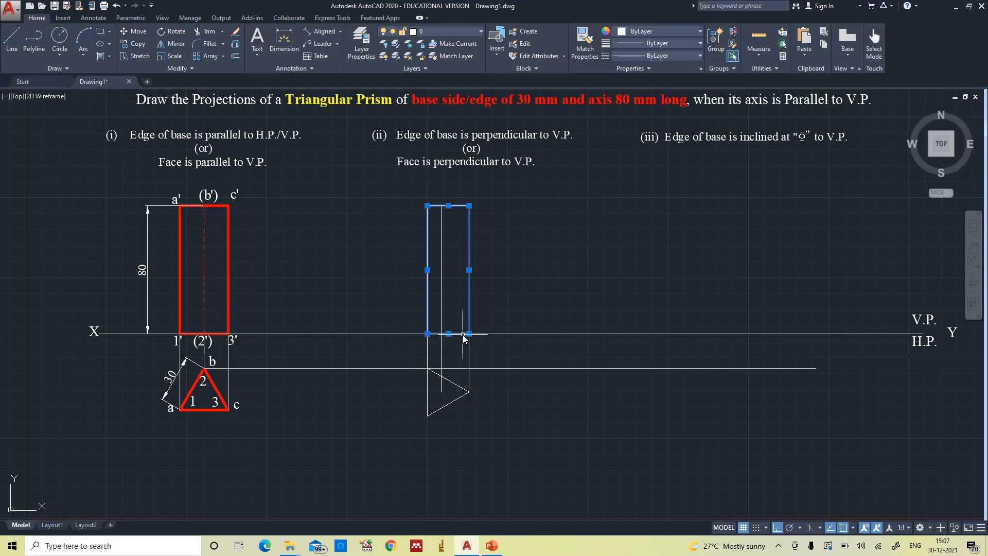
click(455, 384)
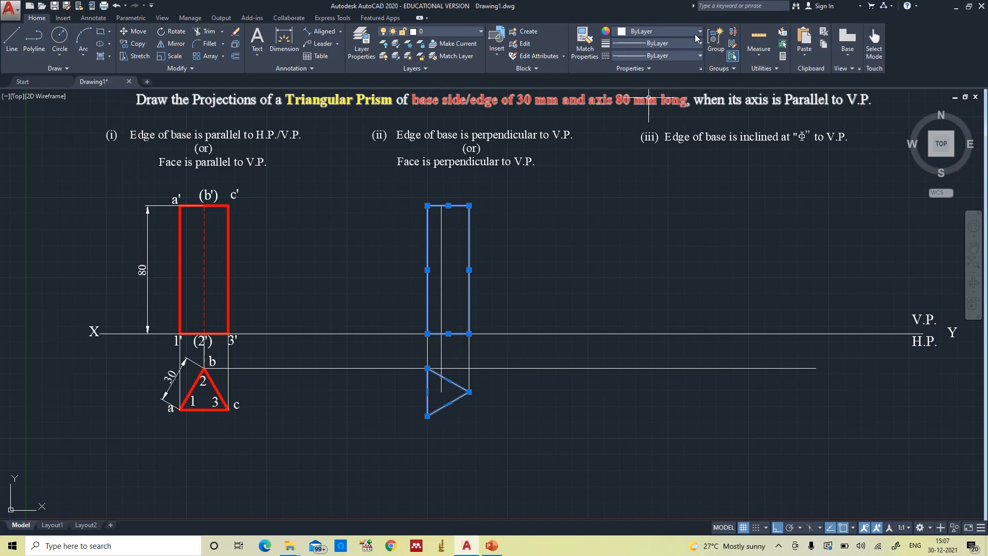
click(661, 32)
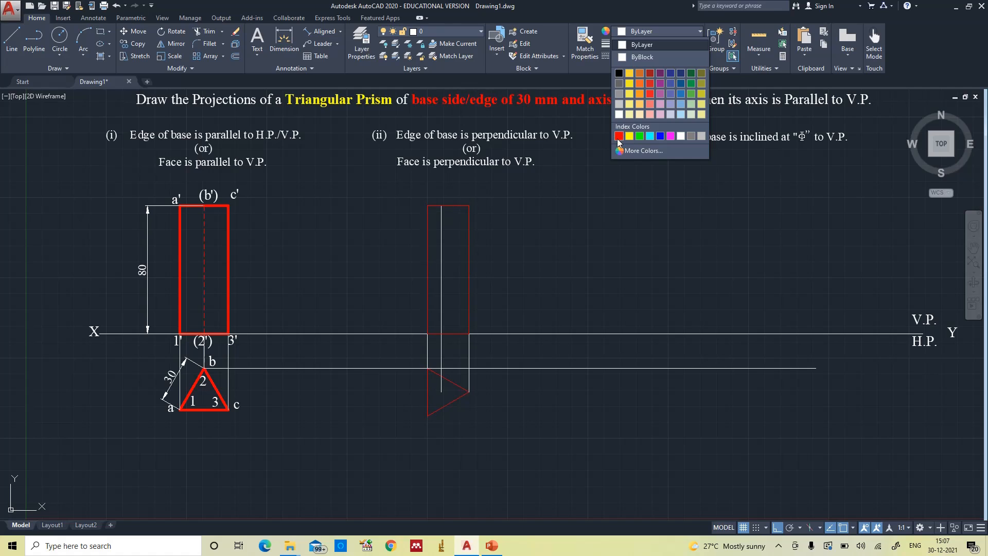
click(630, 45)
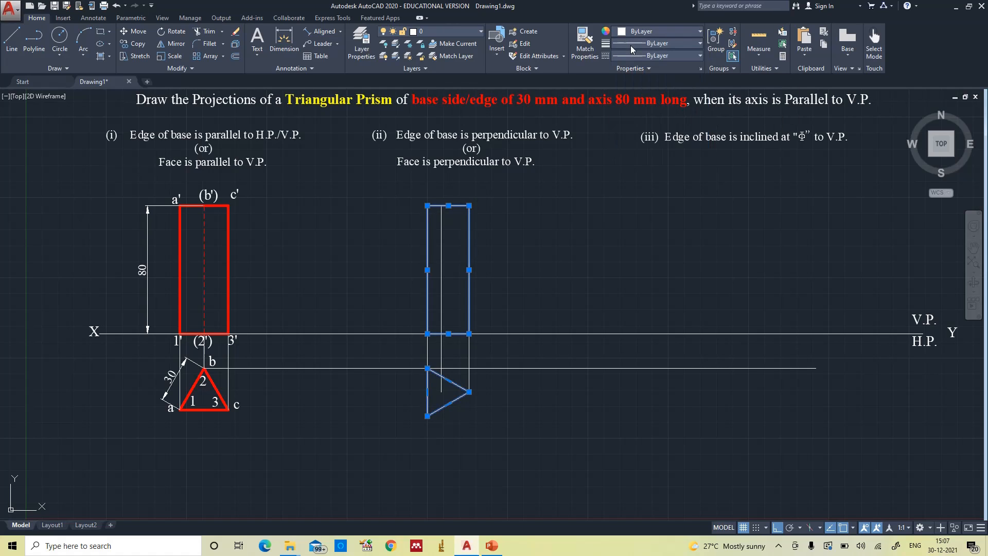
click(630, 45)
scroll(656, 117, down, 2)
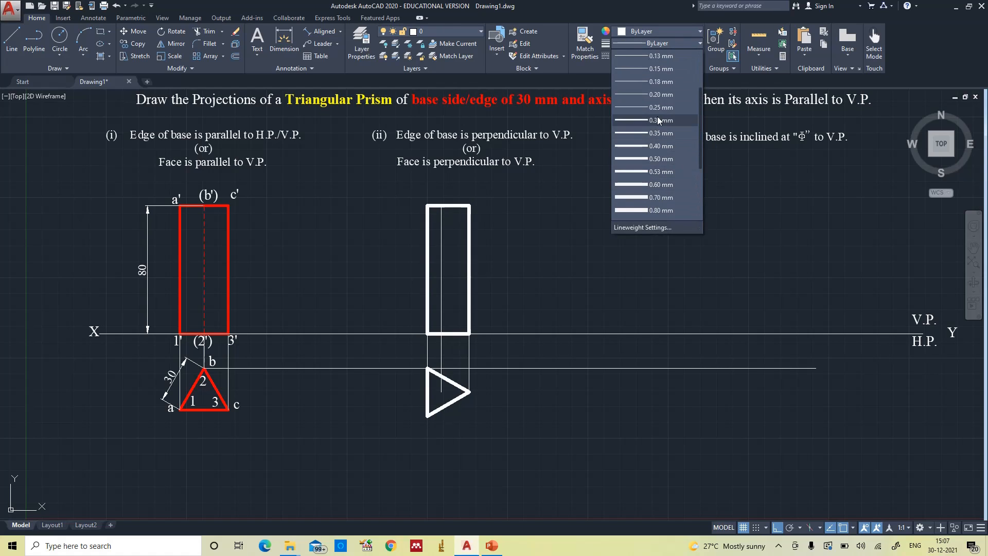
click(661, 145)
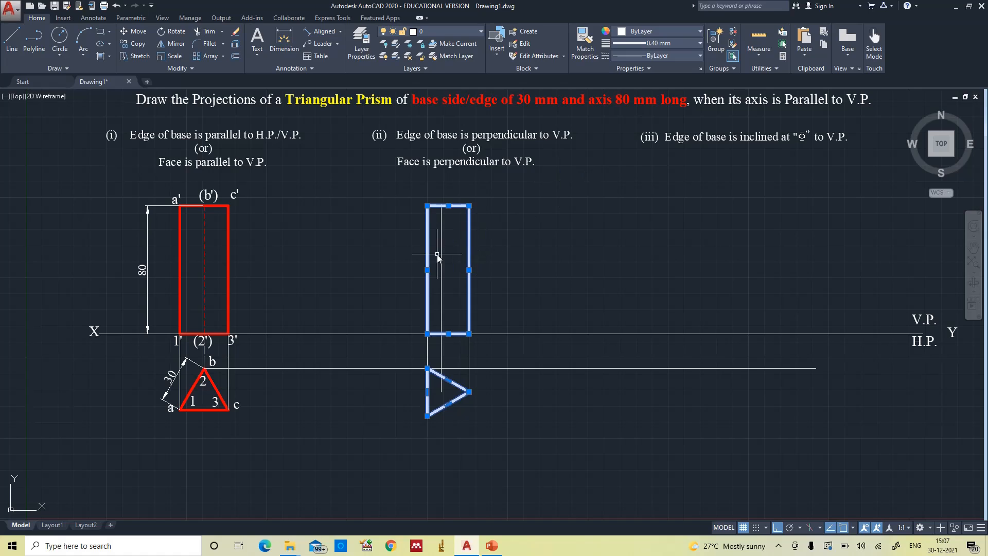
Colour the case (ii) rectangle, triangle and axis line red
click(634, 31)
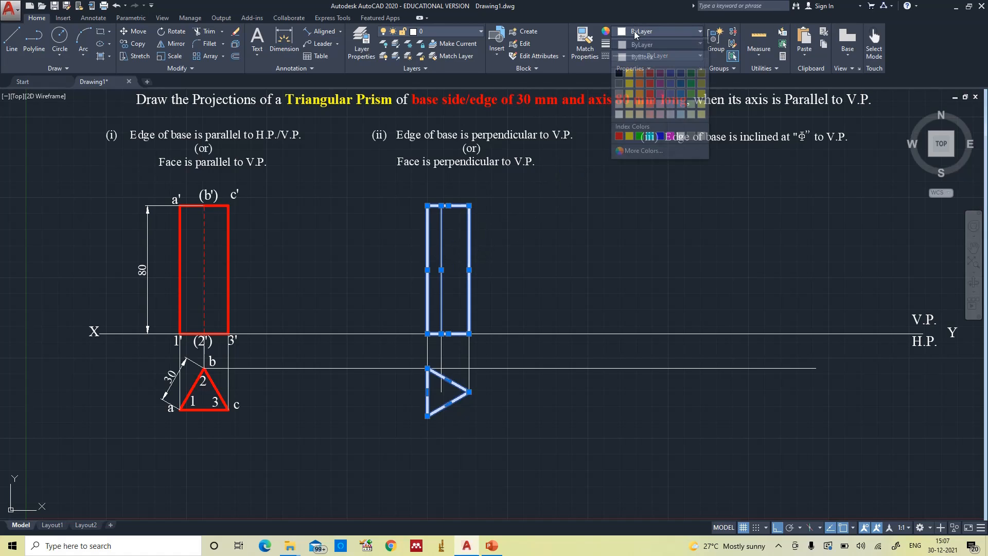
click(620, 137)
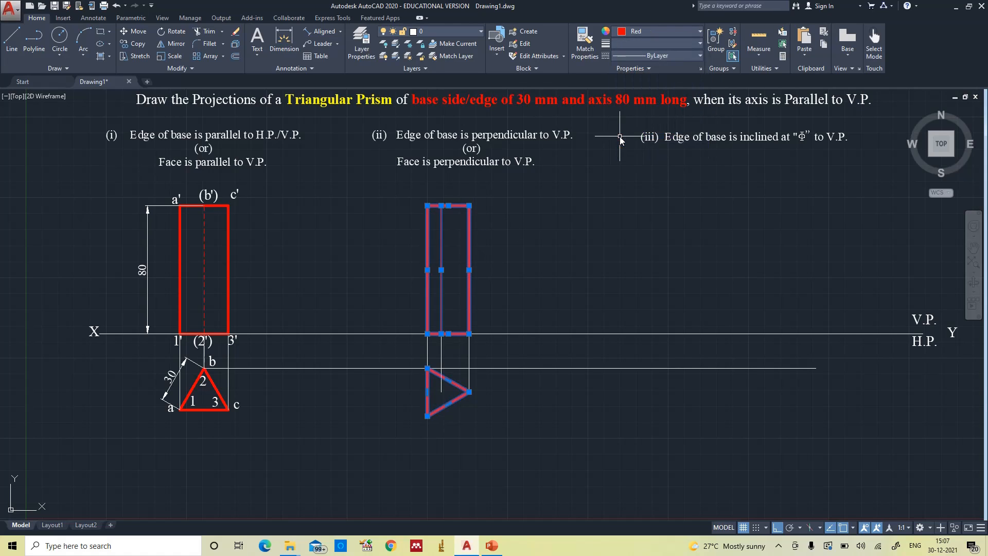
key(Escape)
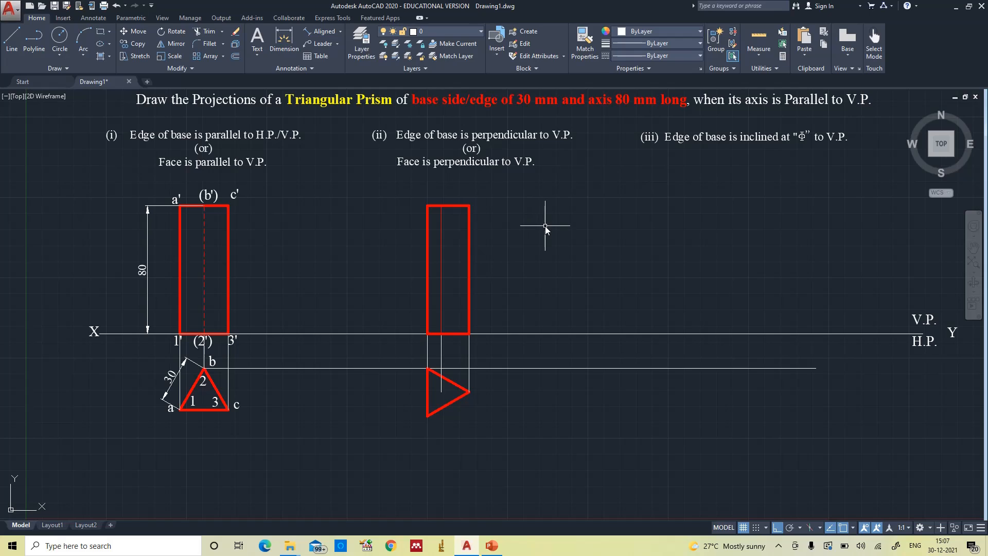
Label the case (ii) triangle's upper left, right and lower left corners a, b and c with single-line text
text(text)
key(Return)
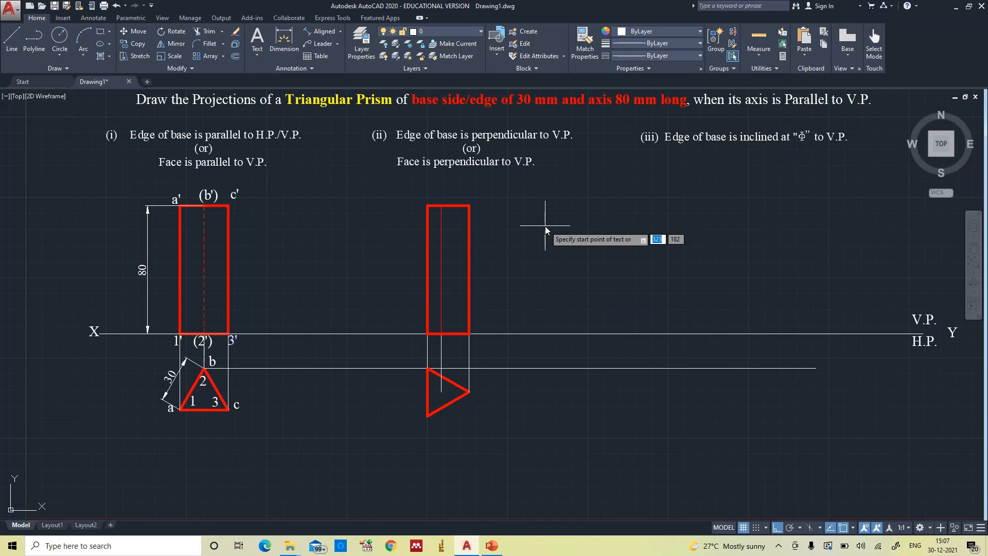
click(414, 368)
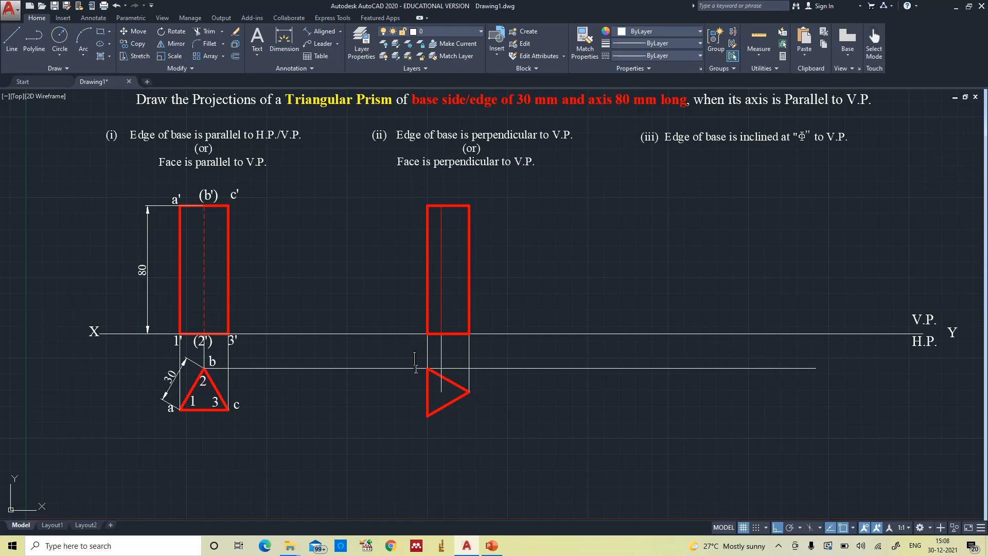
text(a)
click(476, 393)
text(b)
click(415, 417)
text(c)
Check the prism labelling on the PowerPoint slide, return to AutoCAD and label the case (ii) front view's top corners c'(a') and b'
click(492, 545)
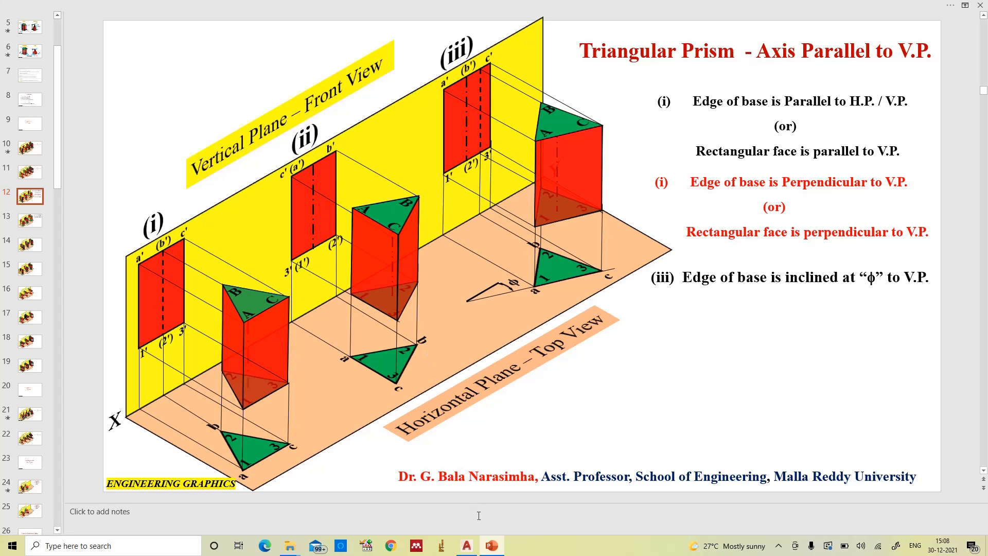
click(467, 545)
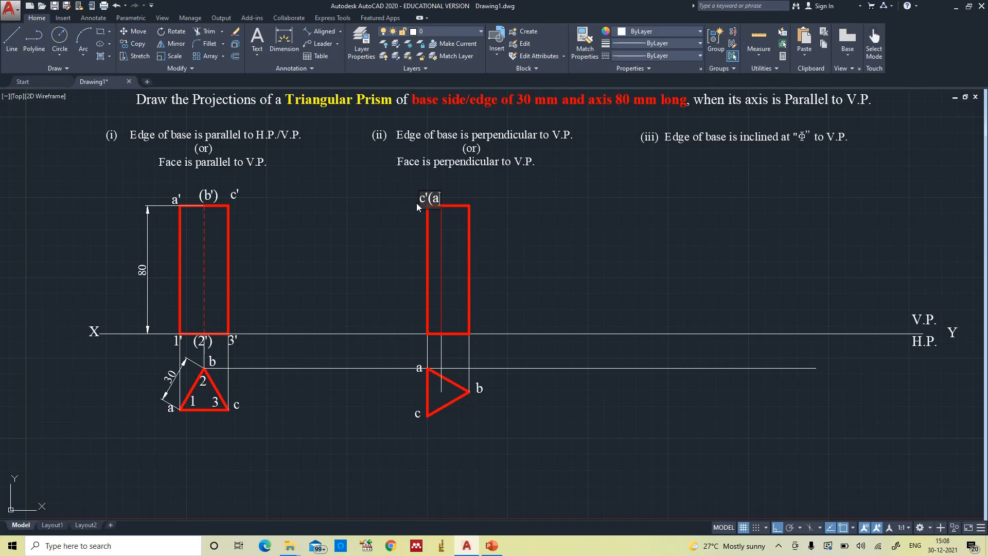
text('))
click(467, 198)
text(b')
Label the case (ii) front view's bottom corners 3'(1') at the left and 2' at the right, below the XY line
click(410, 342)
text(3'(1)
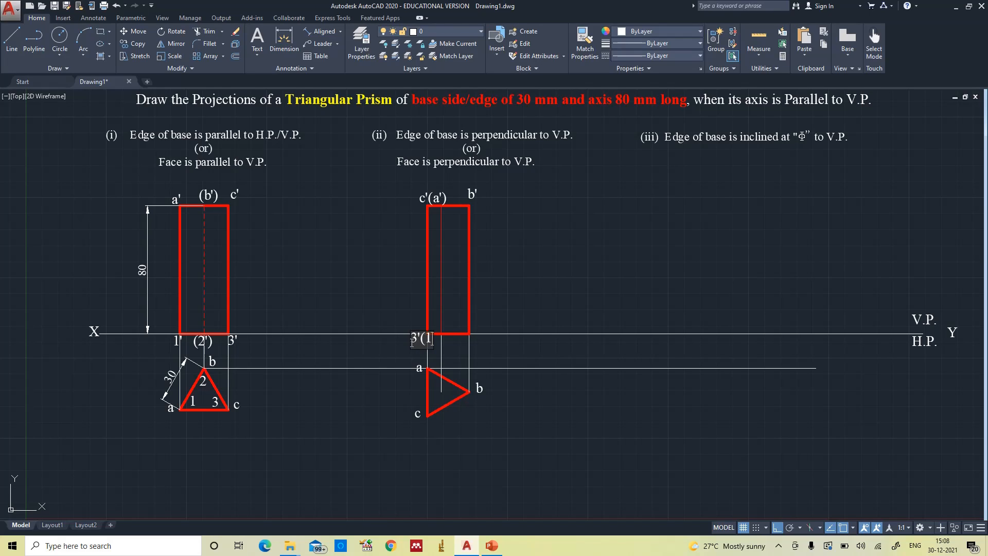
text('))
click(474, 344)
text(2')
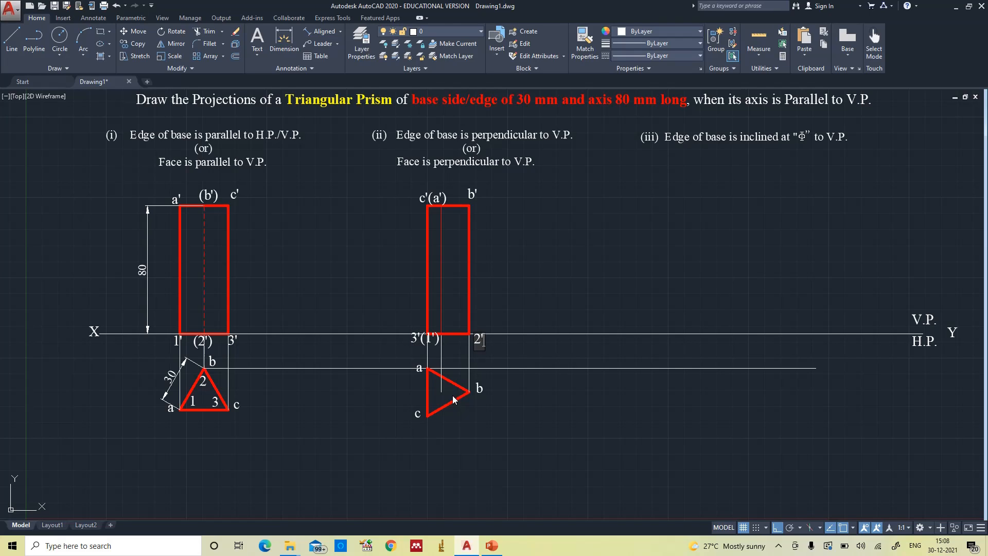
Add the labels 1, 2 and 3 inside the case (ii) triangle near corners a, b and c
click(433, 381)
text(1)
click(451, 386)
text(2)
click(431, 405)
text(3)
key(Return)
key(Return)
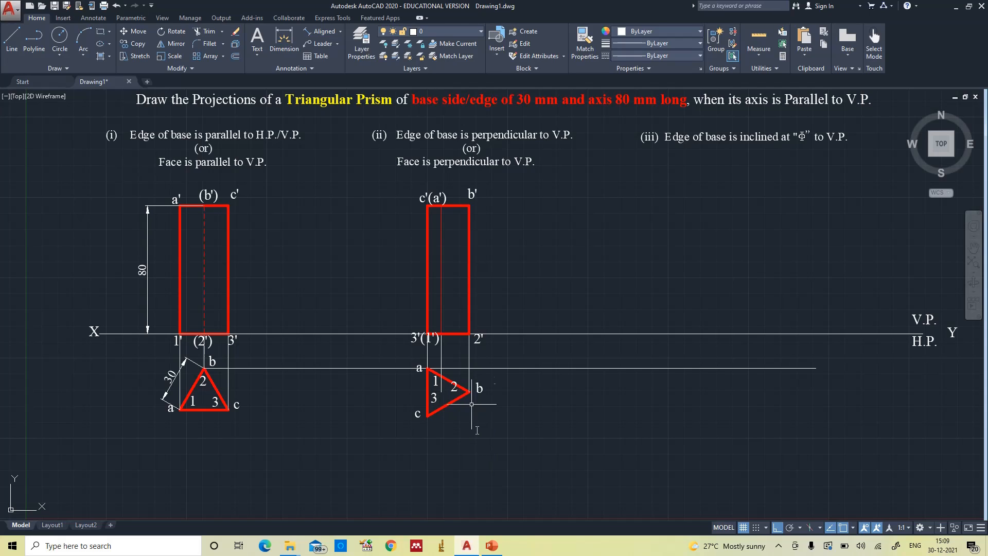
Turn Ortho off and move the label 1 closer to corner a inside the case (ii) triangle
scroll(507, 410, up, 3)
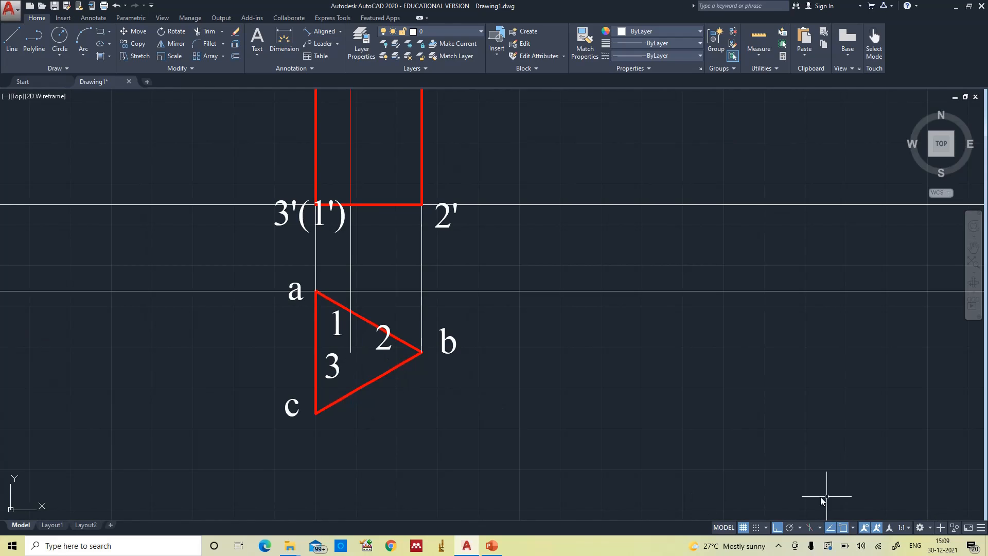
click(777, 527)
text(m)
key(Return)
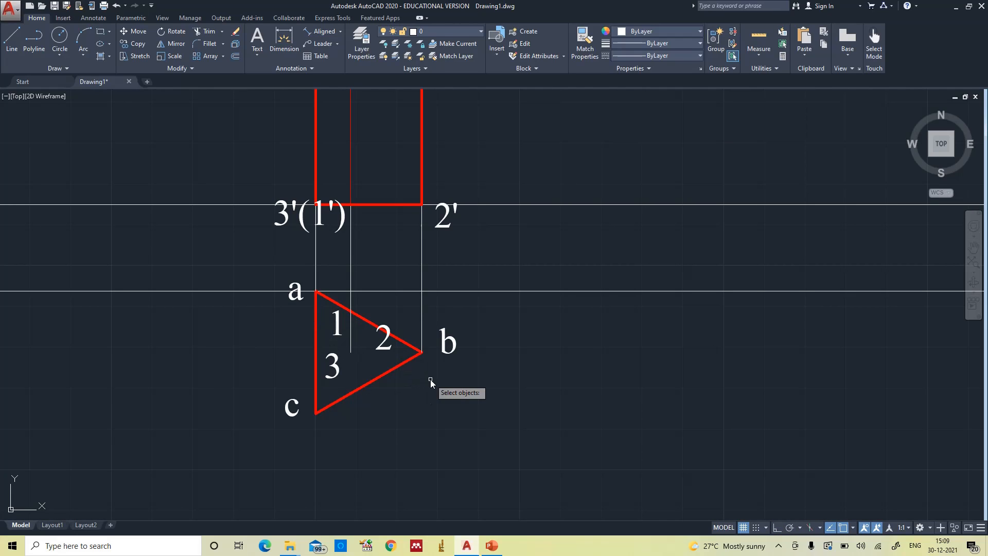
click(336, 330)
key(Return)
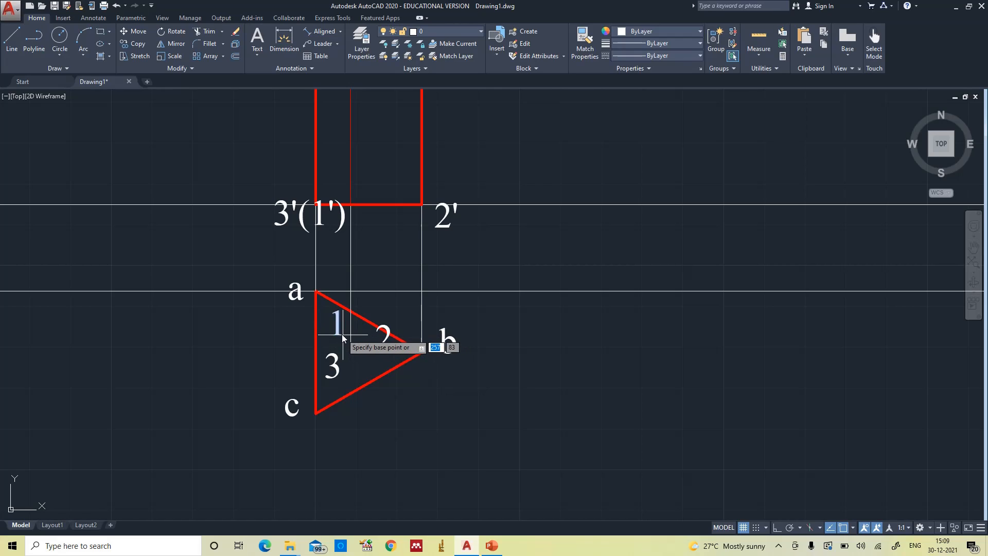
click(337, 336)
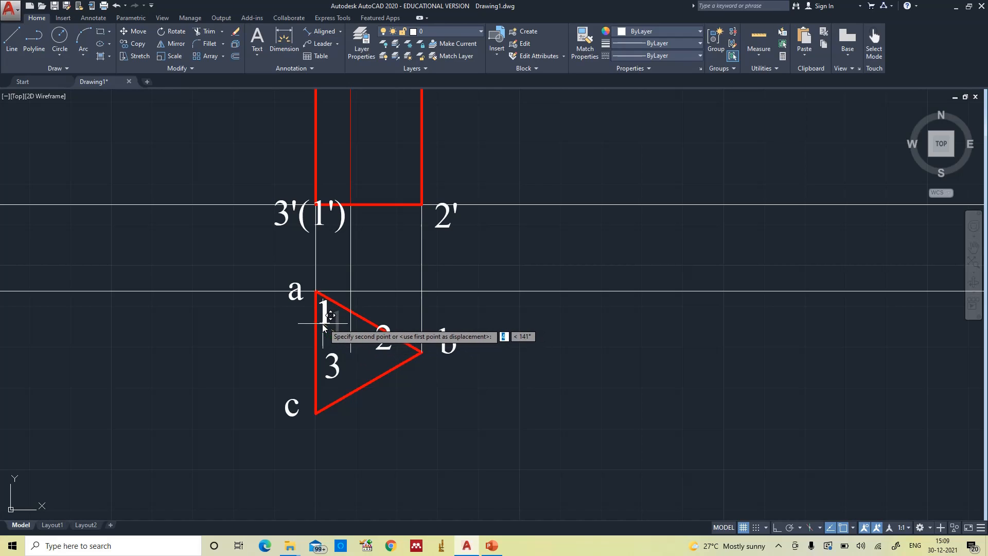
click(322, 324)
Move the label 3 closer to corner c and the label 2 clear of the triangle's upper edge, near corner b
click(339, 369)
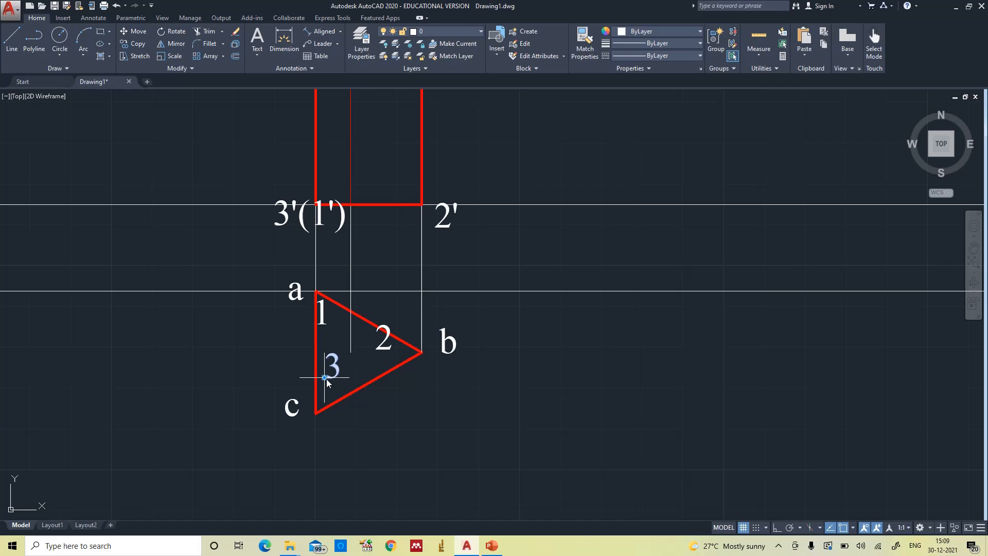
click(324, 378)
click(316, 401)
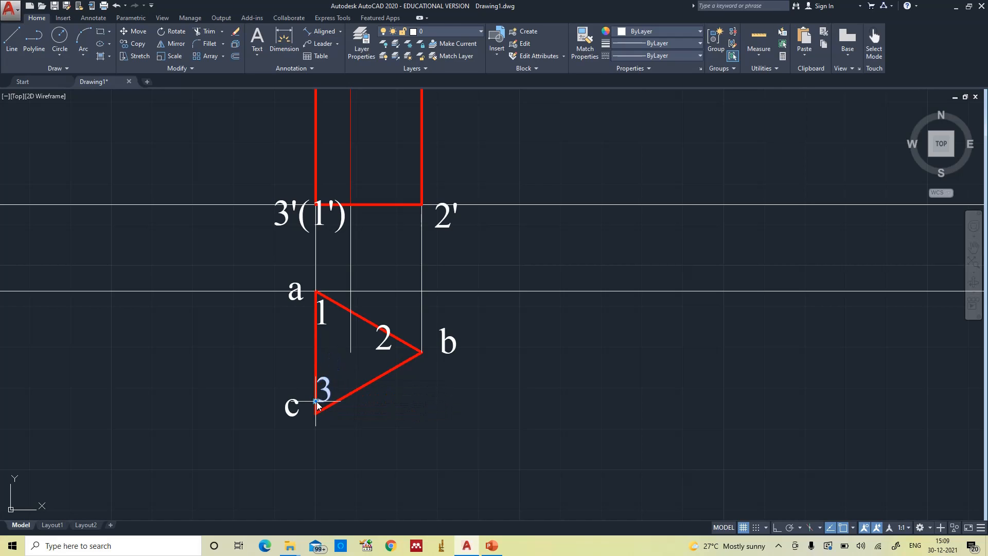
click(381, 338)
click(375, 350)
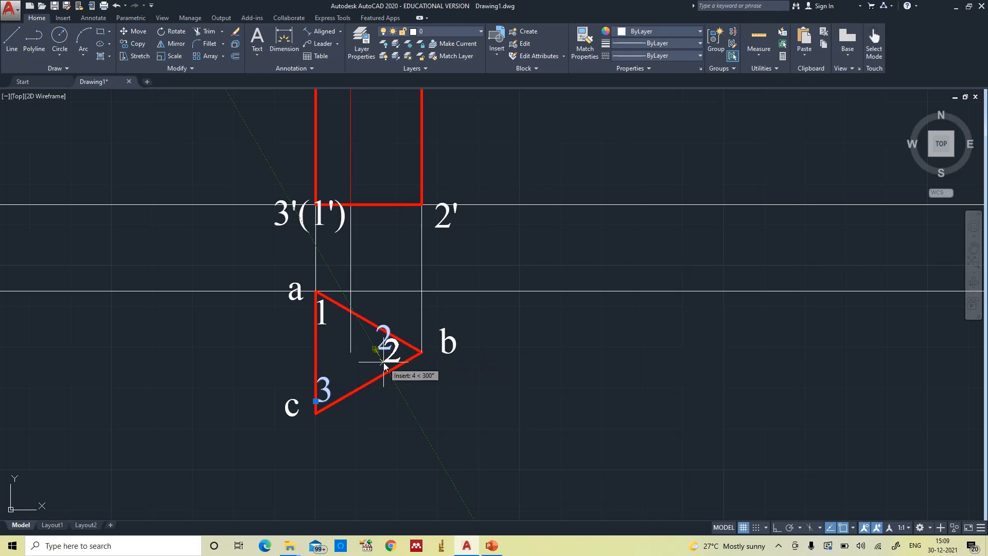
click(383, 363)
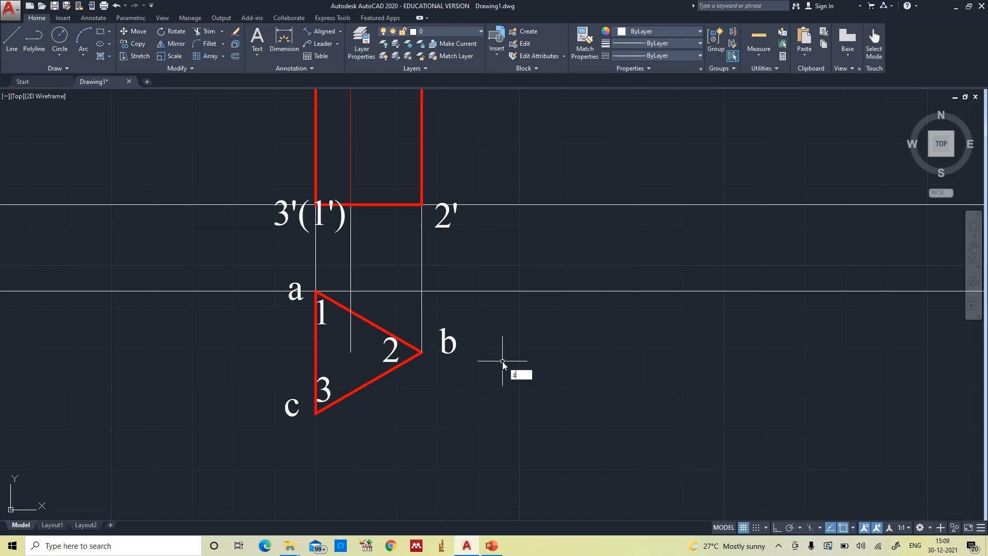
Change the linetype of the case (ii) front view's axis line to CENTER2
scroll(502, 361, down, 4)
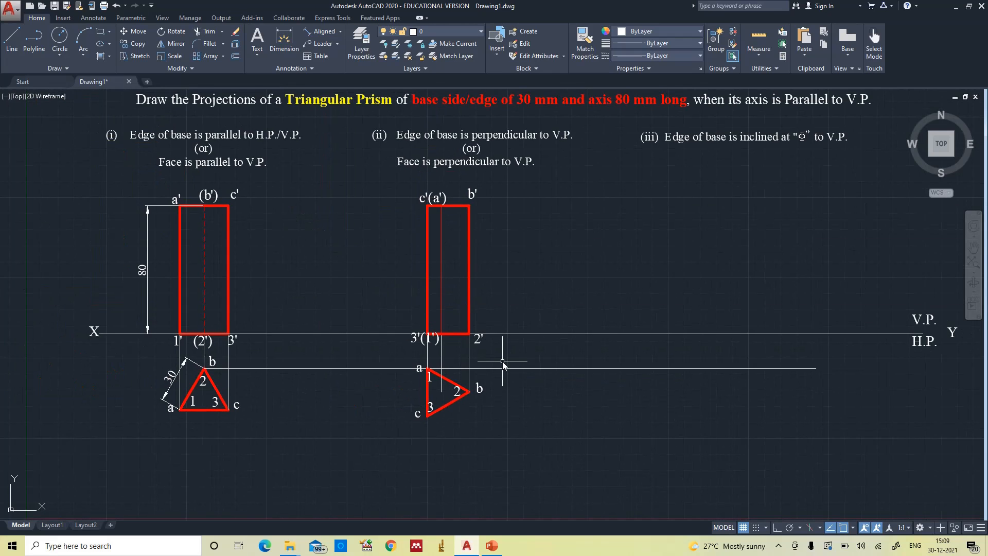
click(442, 261)
click(631, 55)
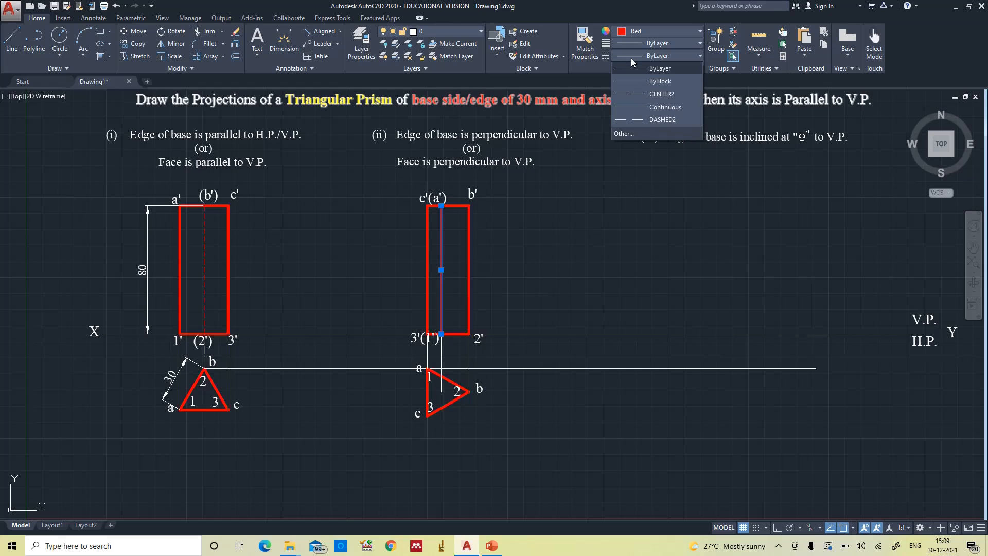
click(646, 94)
key(Escape)
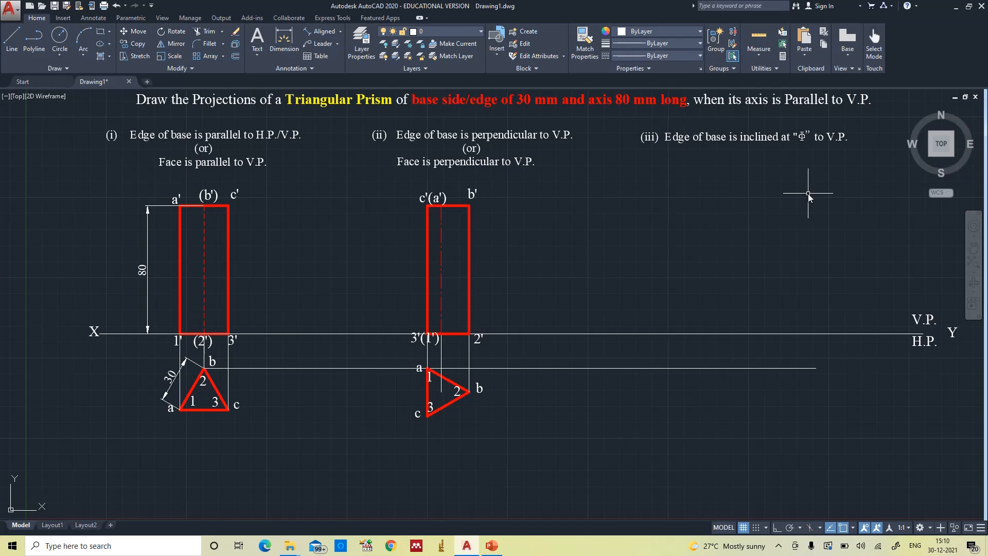
Try to draw a triangle with 30 mm edges from a point on the horizontal projection line for case (iii), and undo it
text(POL)
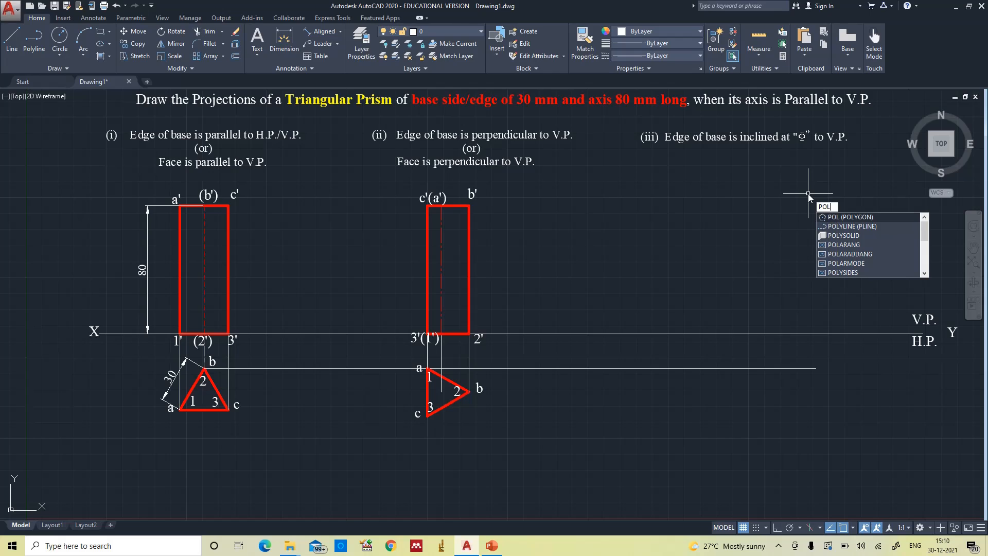
key(Return)
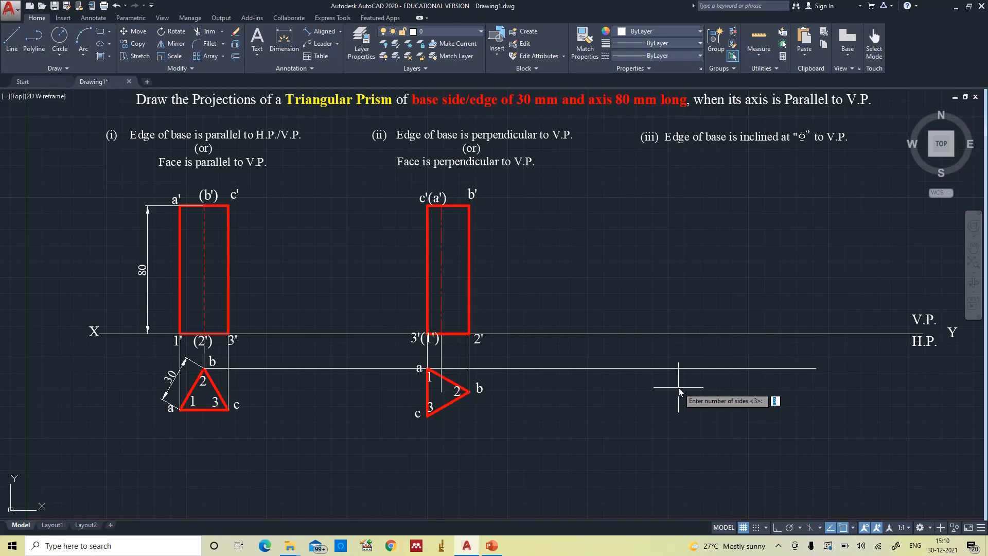
key(Return)
text(e)
key(Return)
click(763, 368)
click(777, 527)
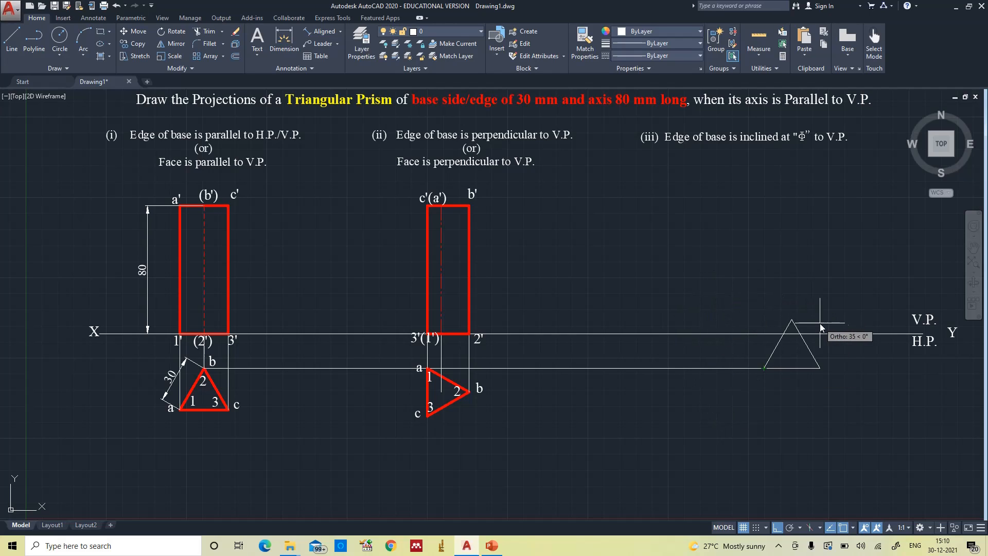
text(30)
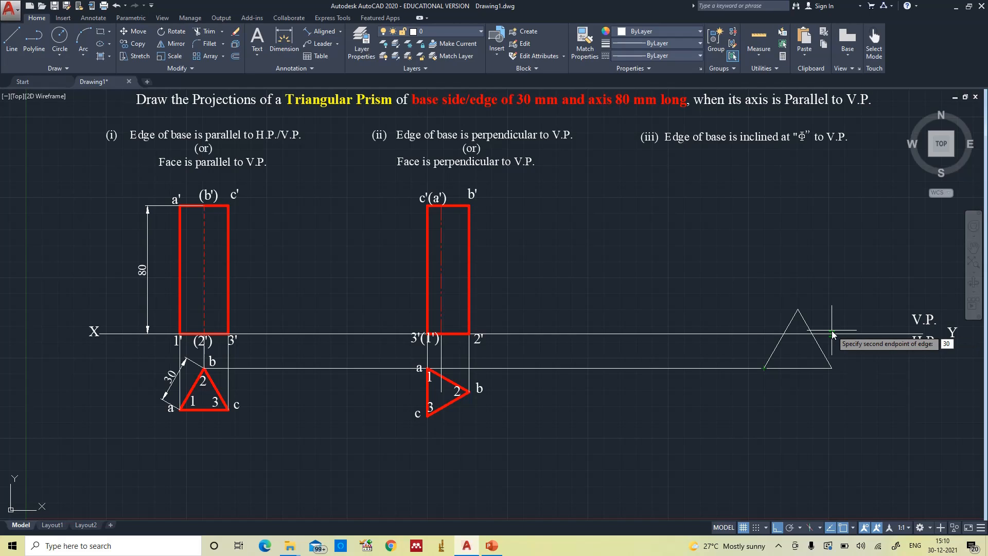
key(Return)
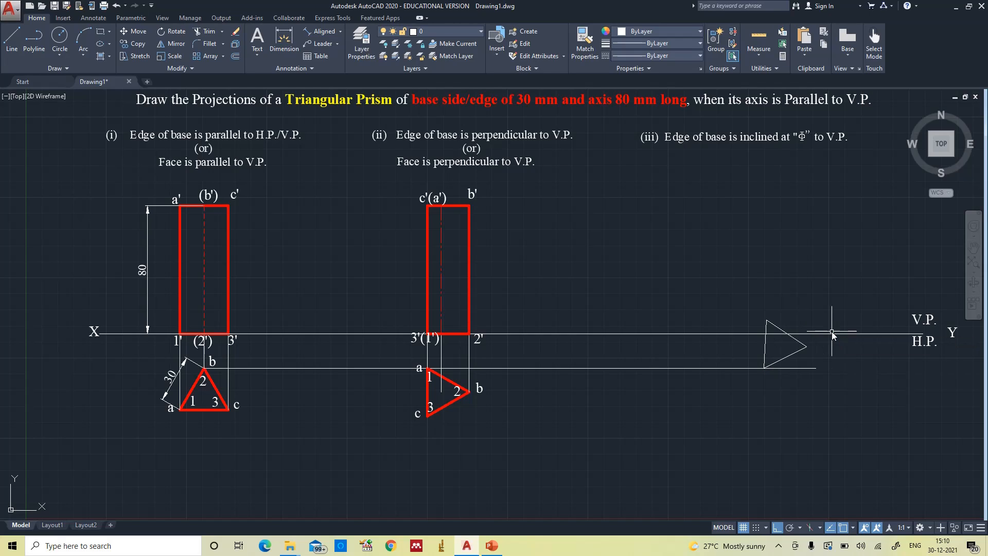
key(ctrl+z)
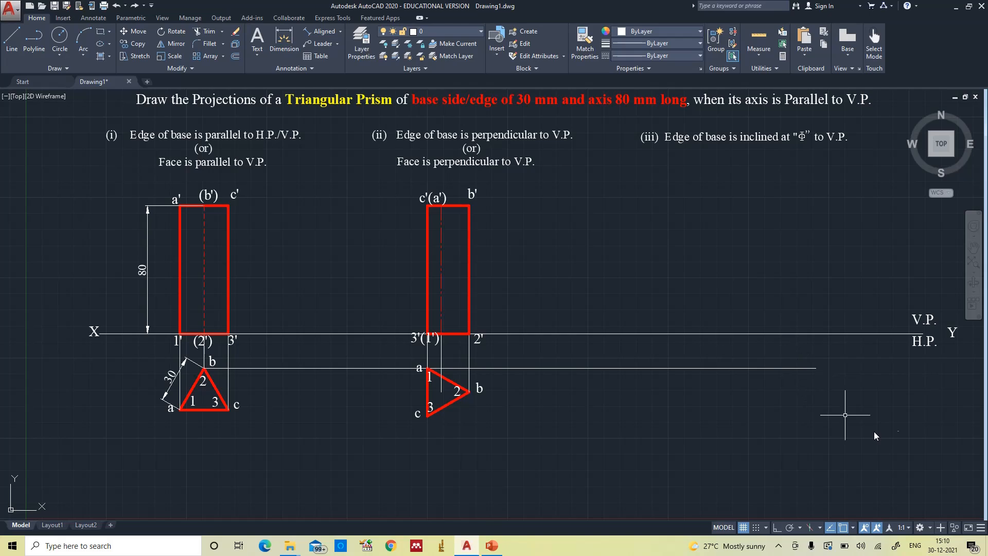
Draw an equilateral triangle with a horizontal 30 mm base edge for case (iii) and move its apex onto the horizontal projection line
text(p)
key(Return)
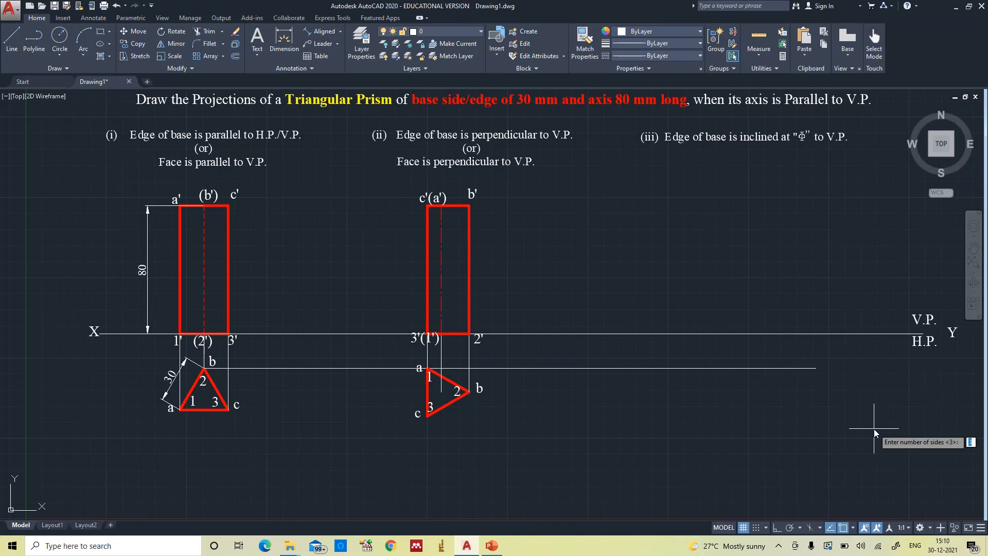
key(Return)
text(e)
key(Return)
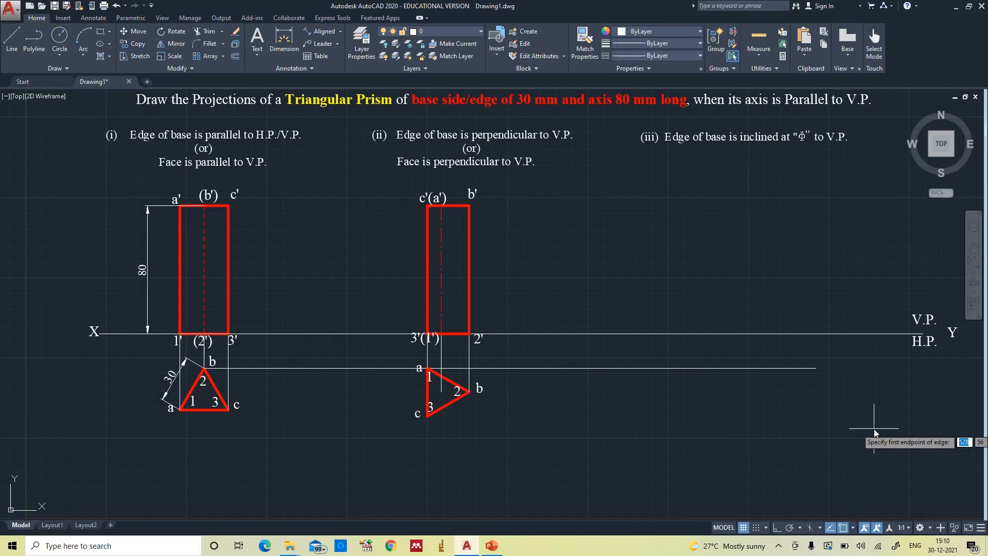
click(746, 434)
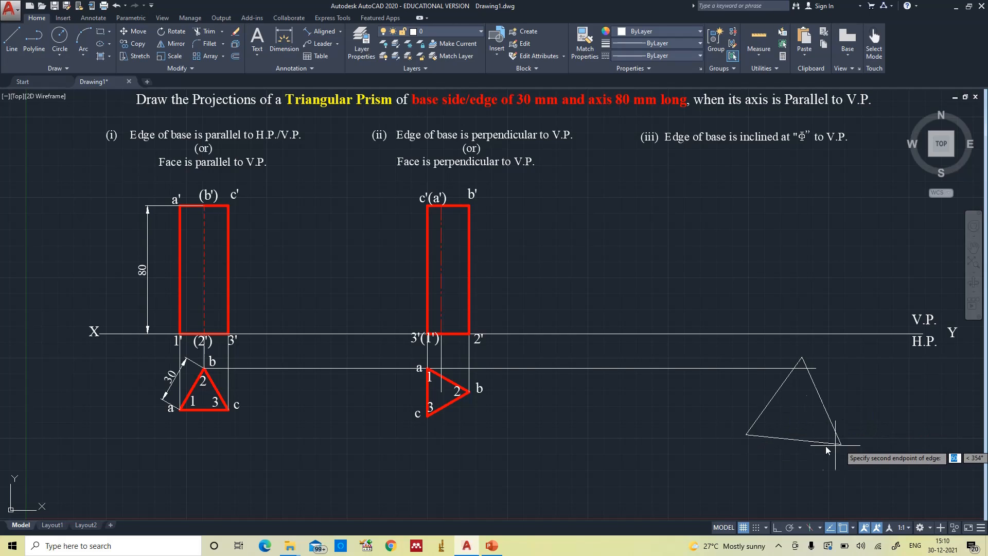
click(778, 528)
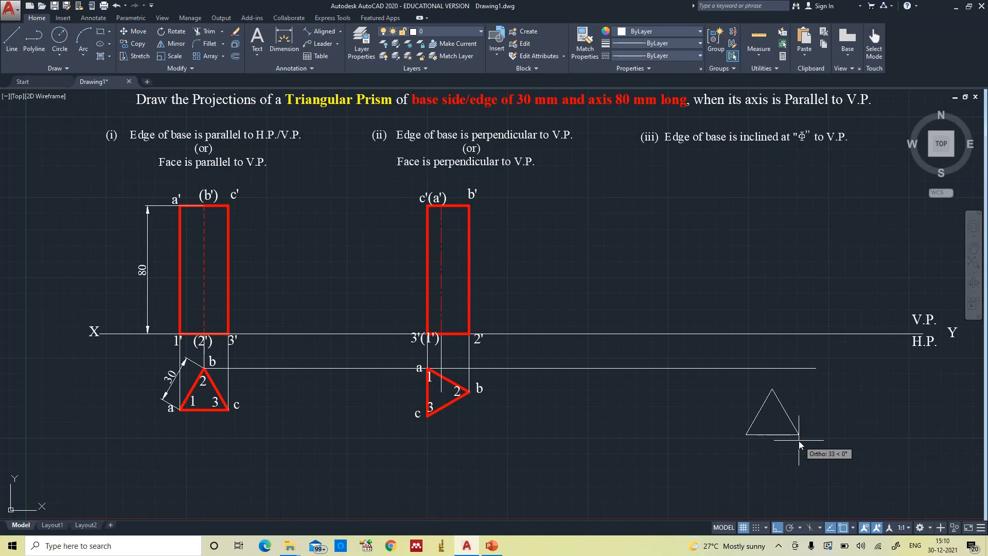
text(30)
key(Return)
click(777, 409)
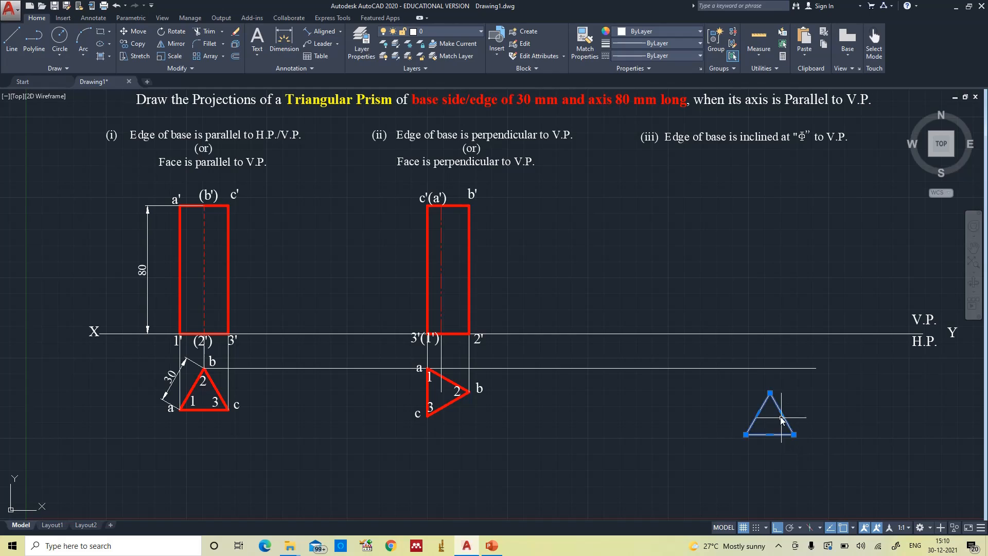
drag(777, 409, 783, 382)
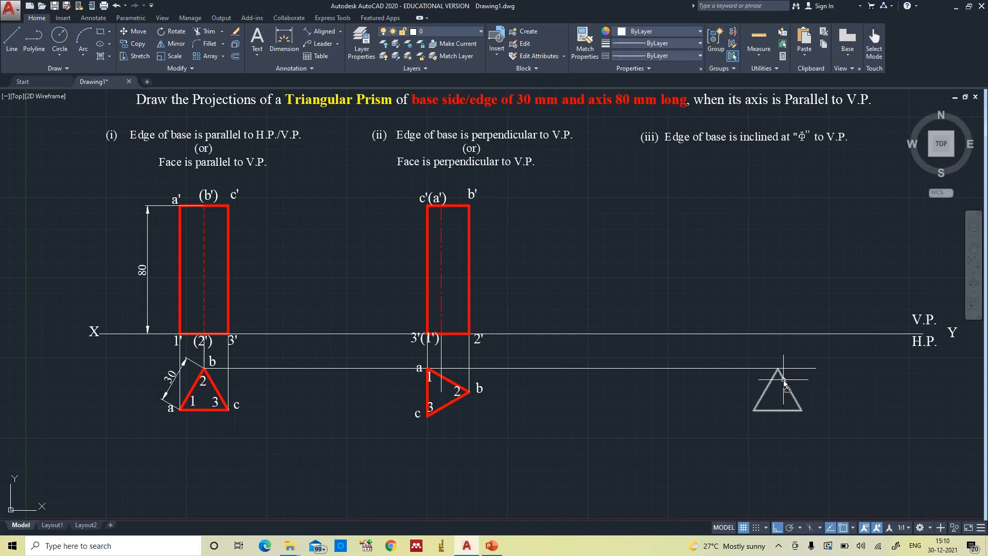
Add the labels a, b and c outside the case (iii) triangle, at its left base corner, apex and right base corner
text(tex)
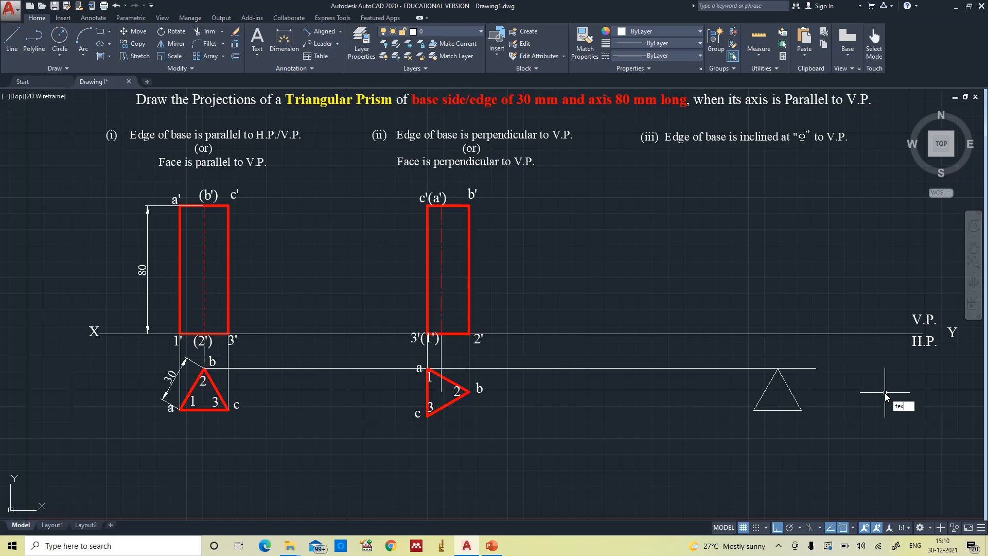
text(t)
key(Return)
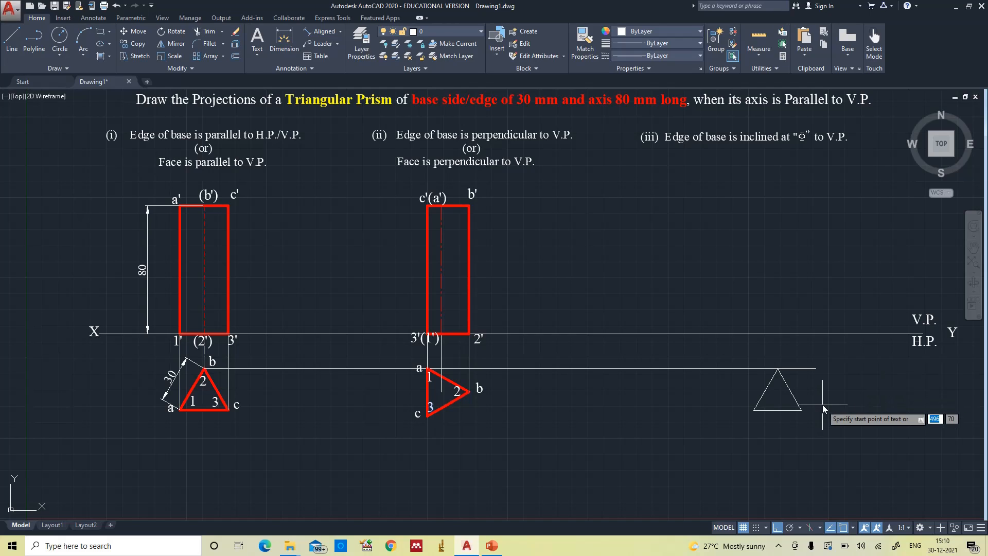
click(743, 410)
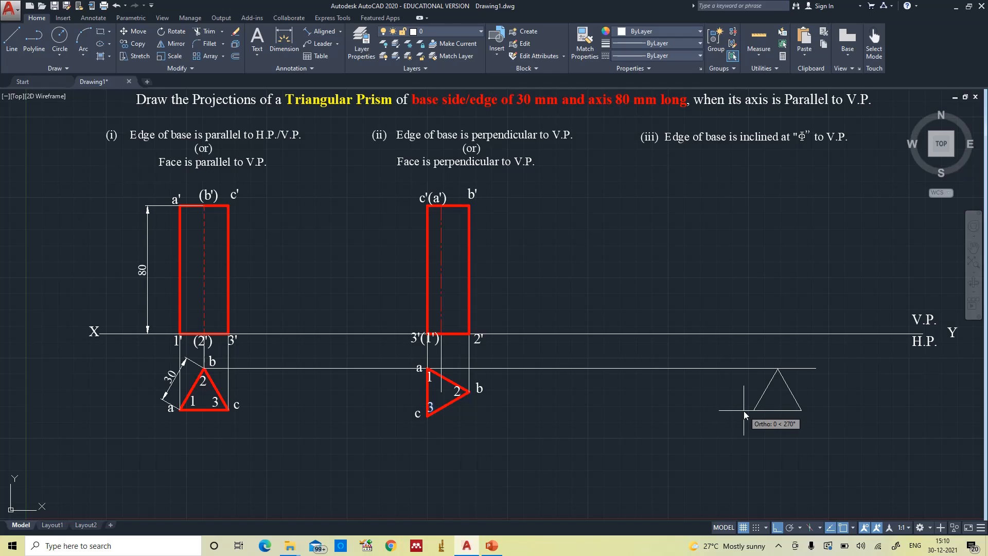
key(Return)
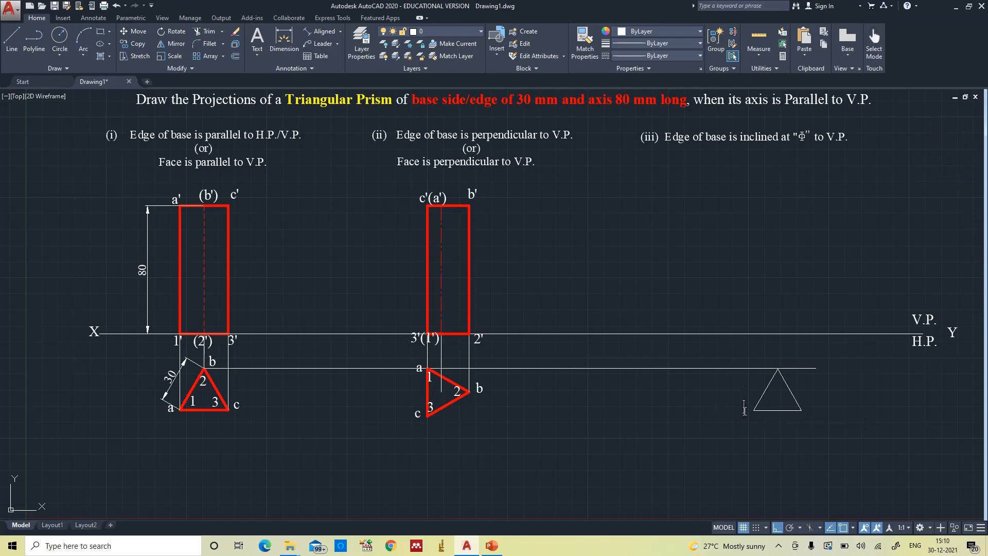
text(a)
click(778, 368)
text(b)
click(810, 411)
text(c)
Add the labels 1, 2 and 3 inside the case (iii) triangle near corners a, b and c
click(761, 405)
text(1)
text(2)
click(790, 406)
text(3)
key(Escape)
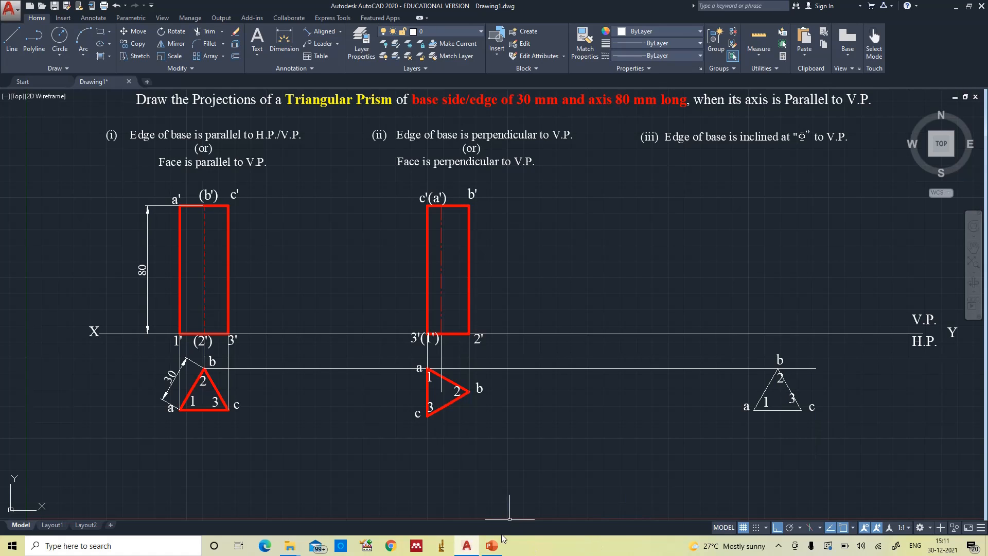
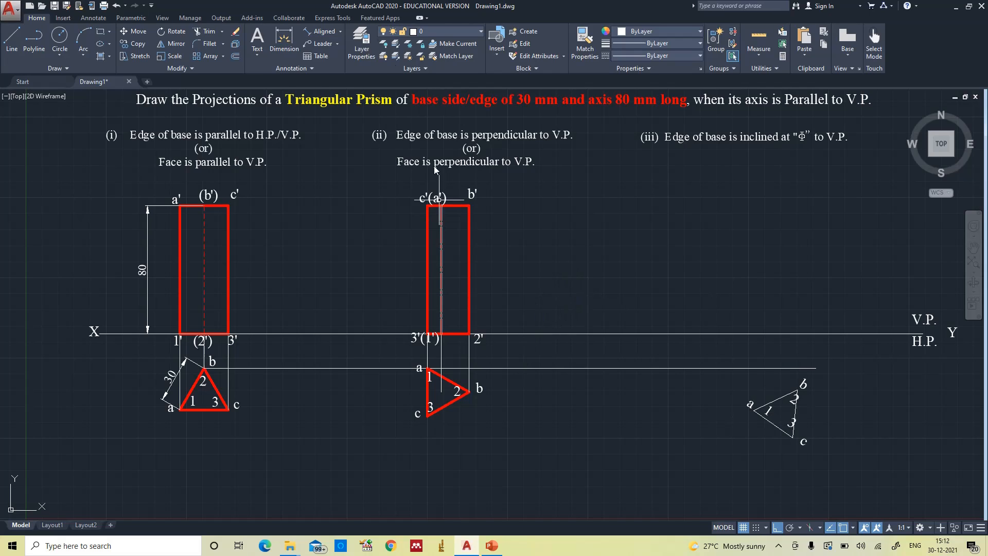
Add an angular dimension between edge ac of the rotated case (iii) triangle and the XY line, placed between them beside corner a
click(340, 31)
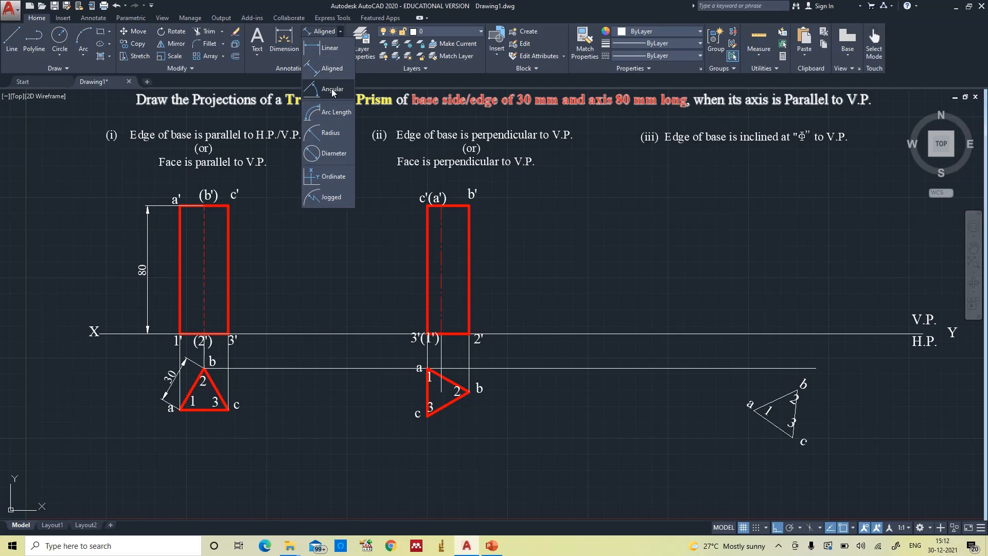
click(331, 88)
click(774, 425)
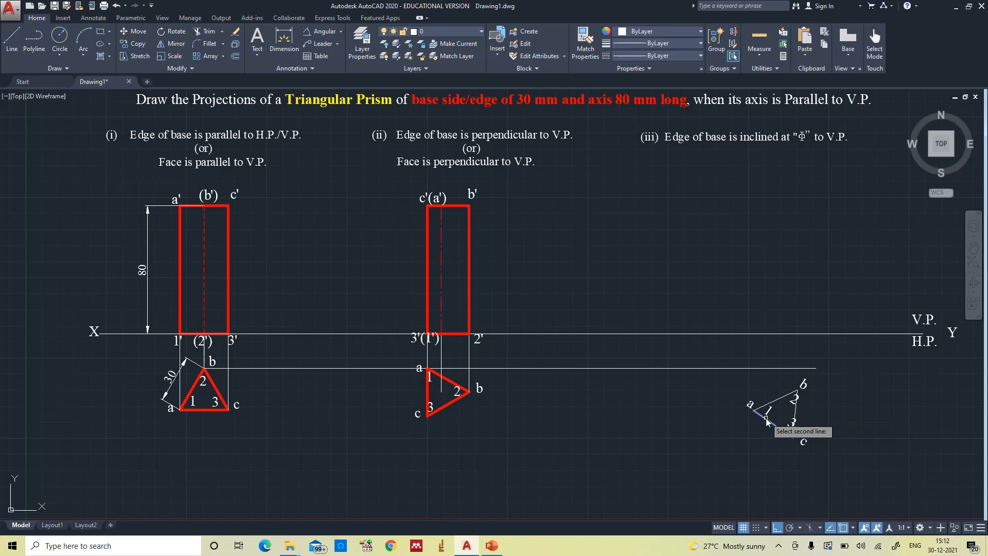
click(733, 335)
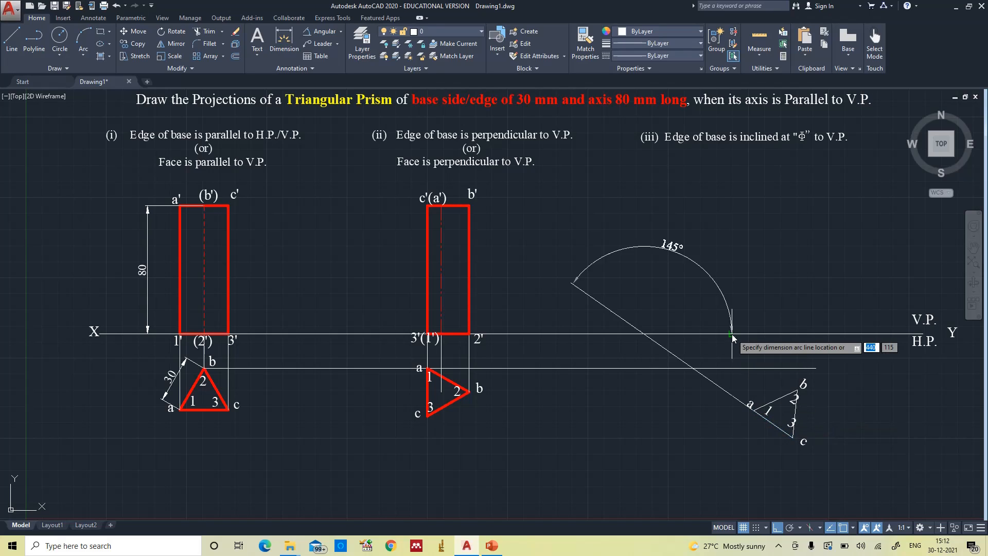
click(725, 354)
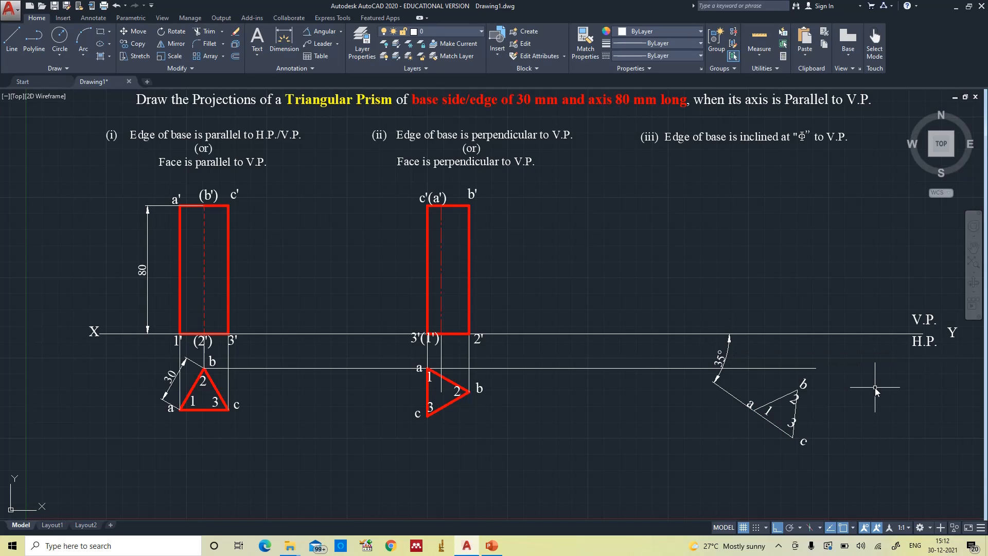
Draw vertical projectors from corners a and b of the case (iii) triangle up to the XY line
text(l)
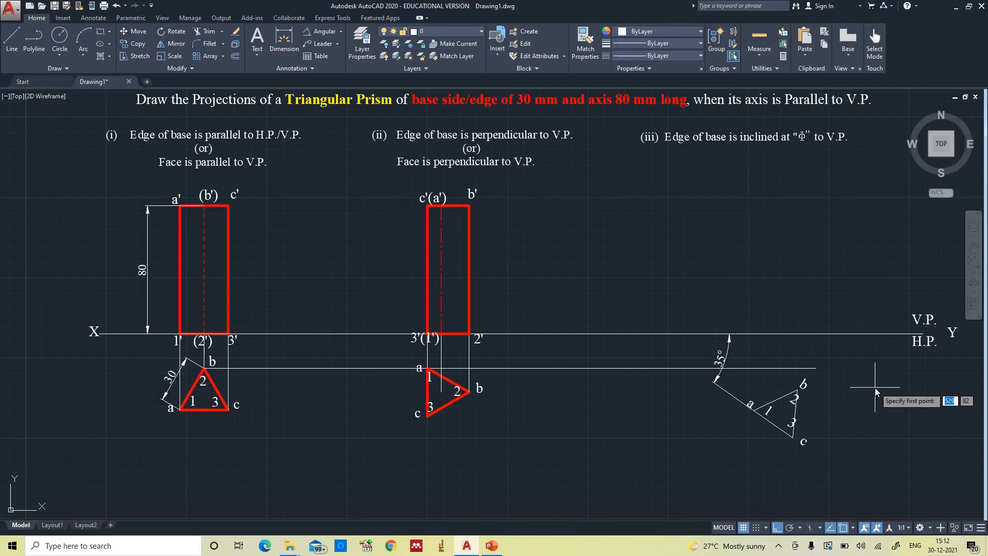
key(Return)
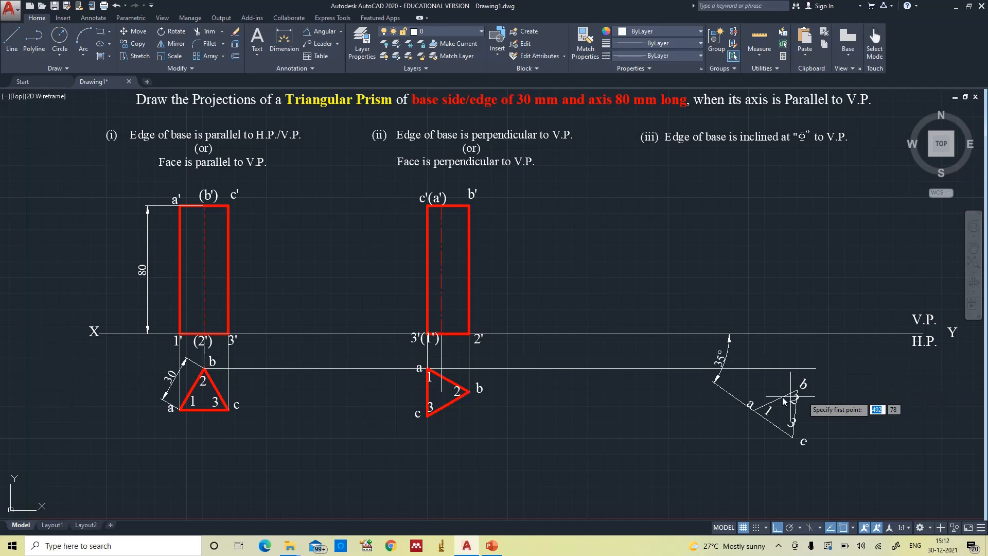
click(754, 411)
click(752, 334)
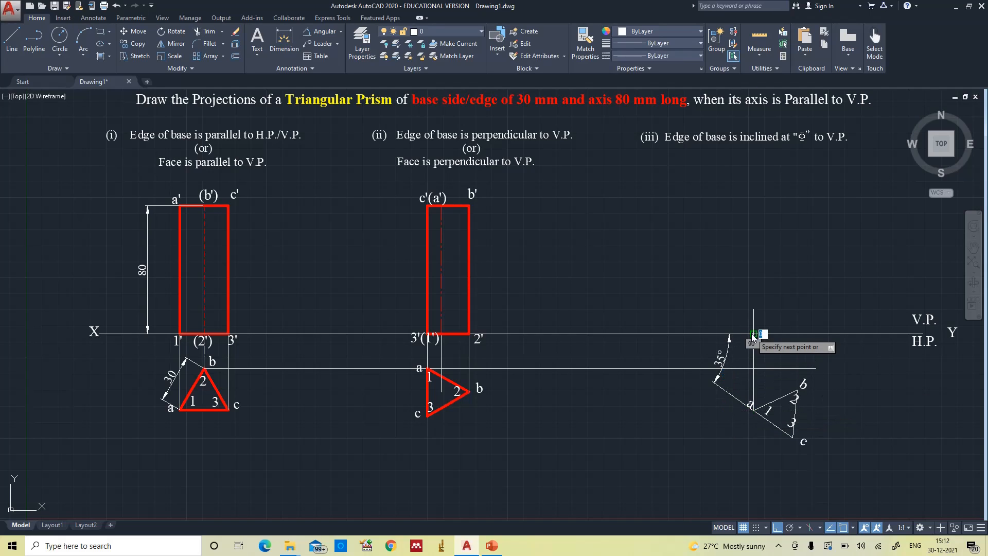
key(Return)
key(Return)
click(796, 391)
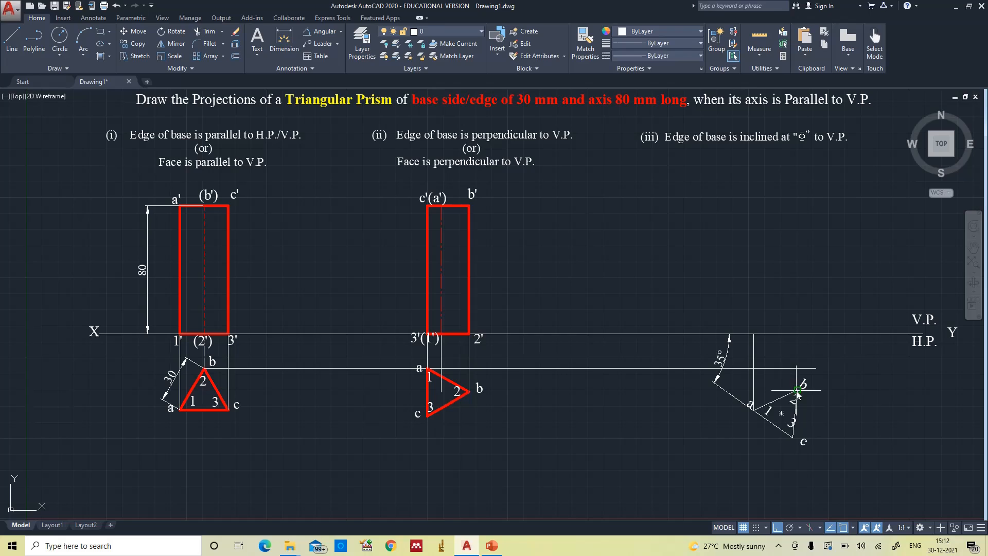
click(797, 335)
key(Return)
Draw vertical projectors from corner c and the centre of the case (iii) triangle up to the XY line
key(Return)
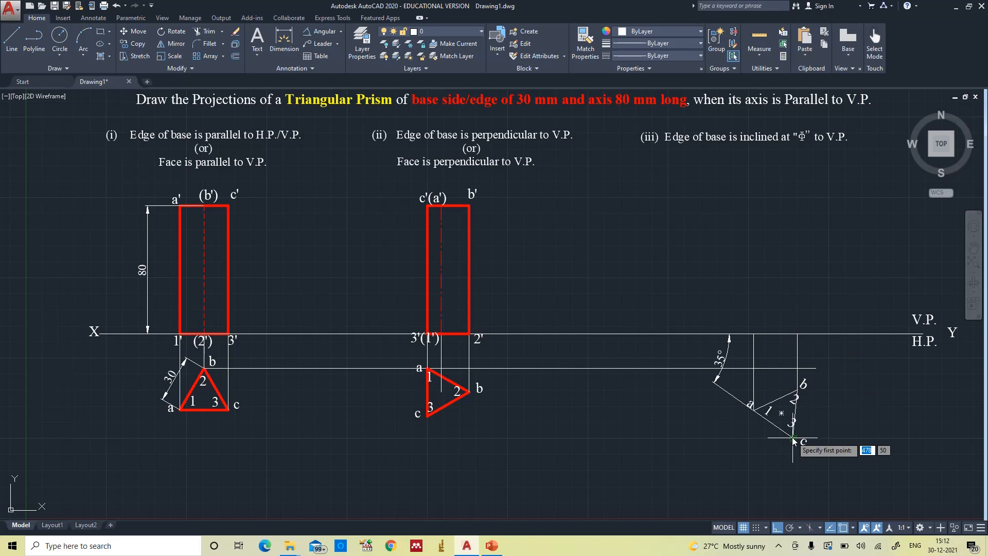
click(792, 437)
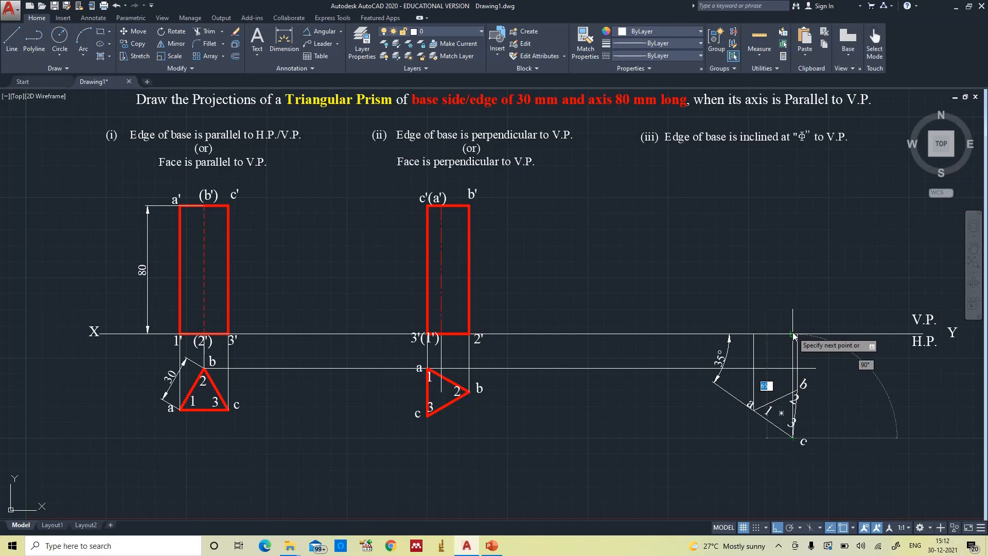
click(793, 334)
key(Return)
key(Return)
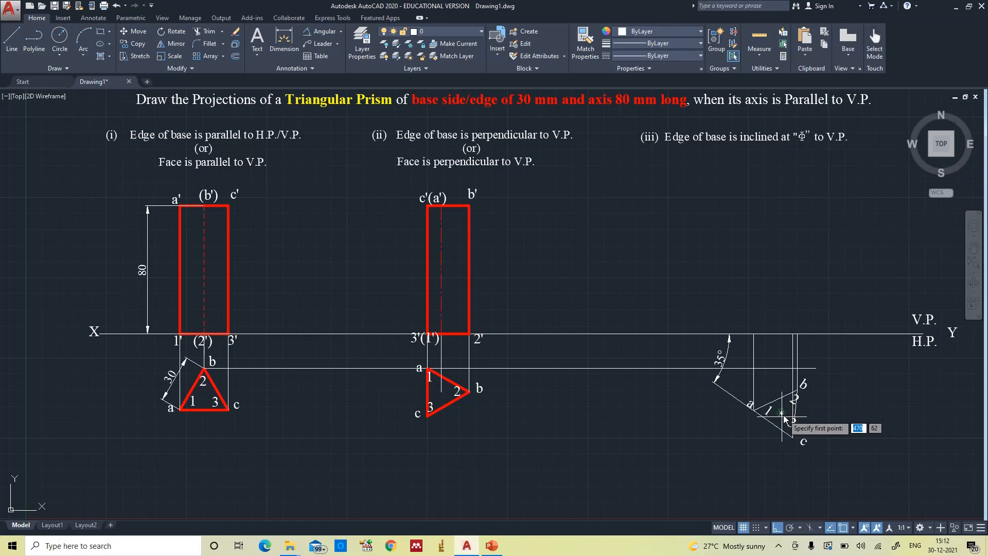
click(781, 413)
click(781, 334)
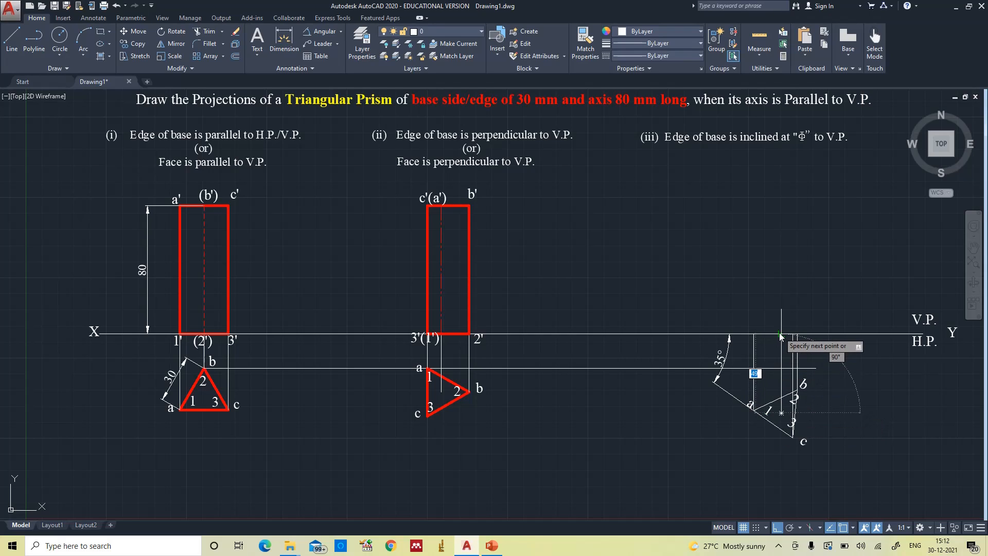
key(Return)
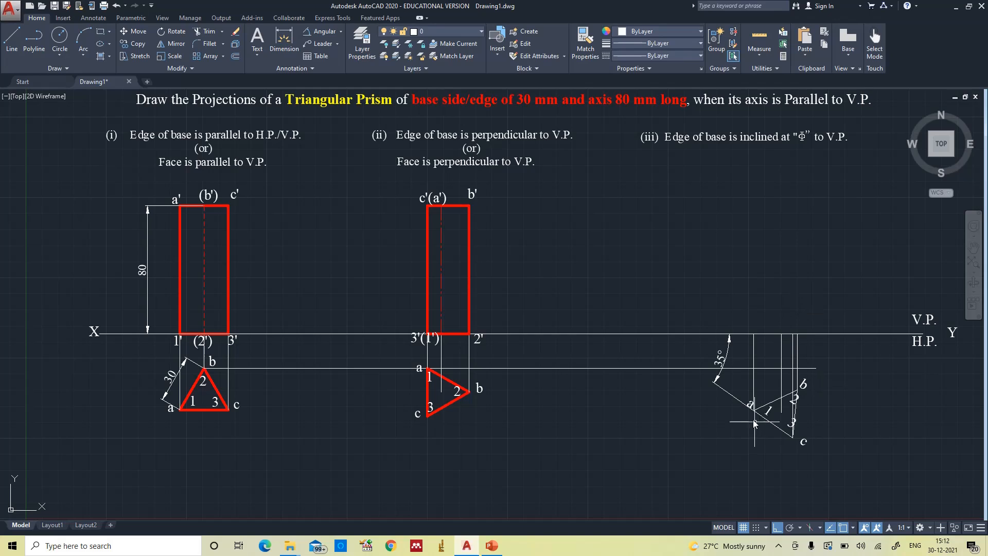
Draw 80 mm vertical lines upward from the XY line at the case (iii) projectors from corner a and the triangle's centre
key(Return)
click(754, 334)
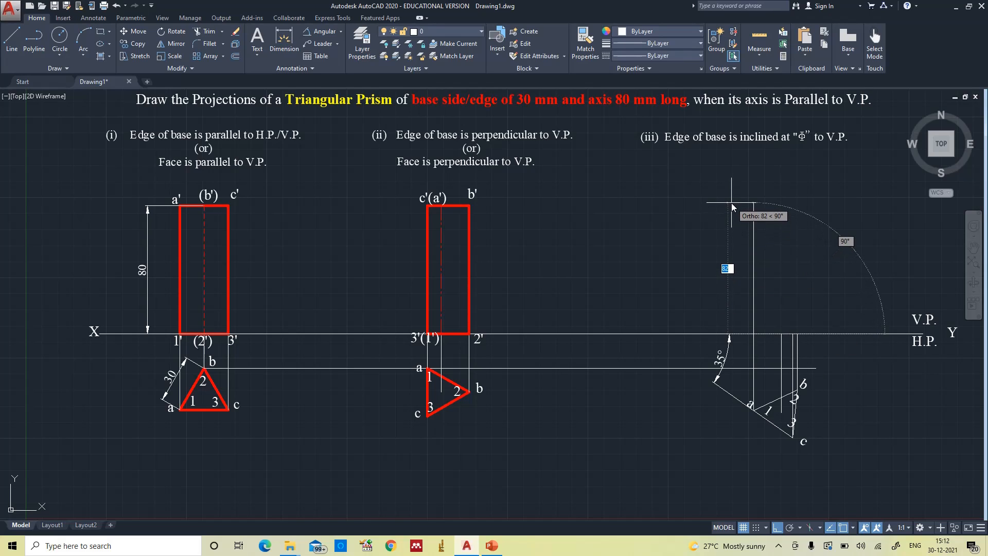
click(731, 202)
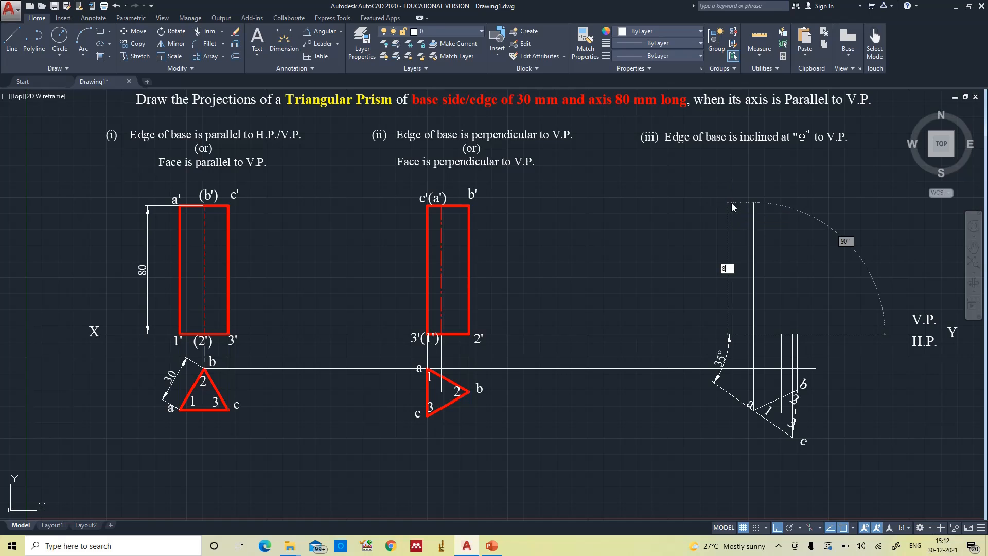
key(Return)
key(Return)
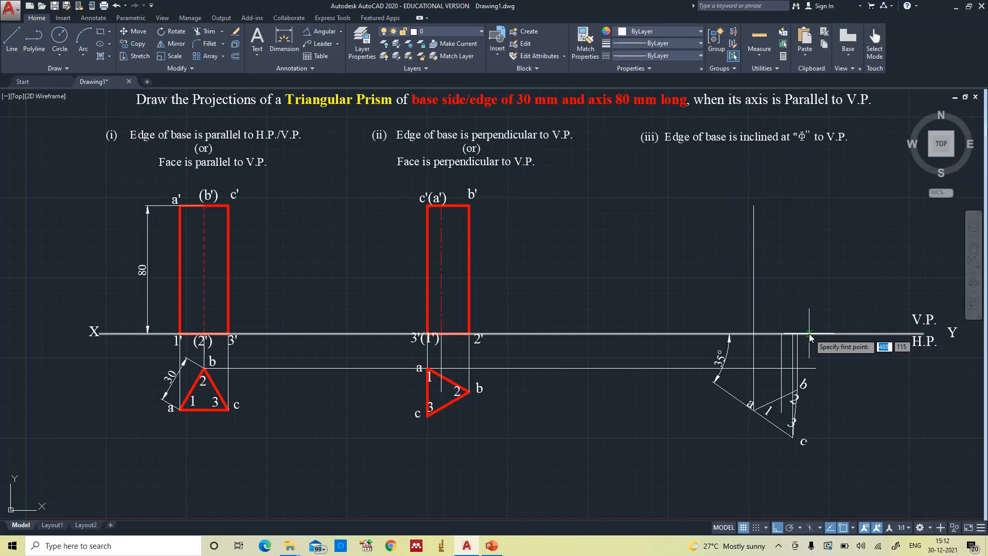
click(782, 333)
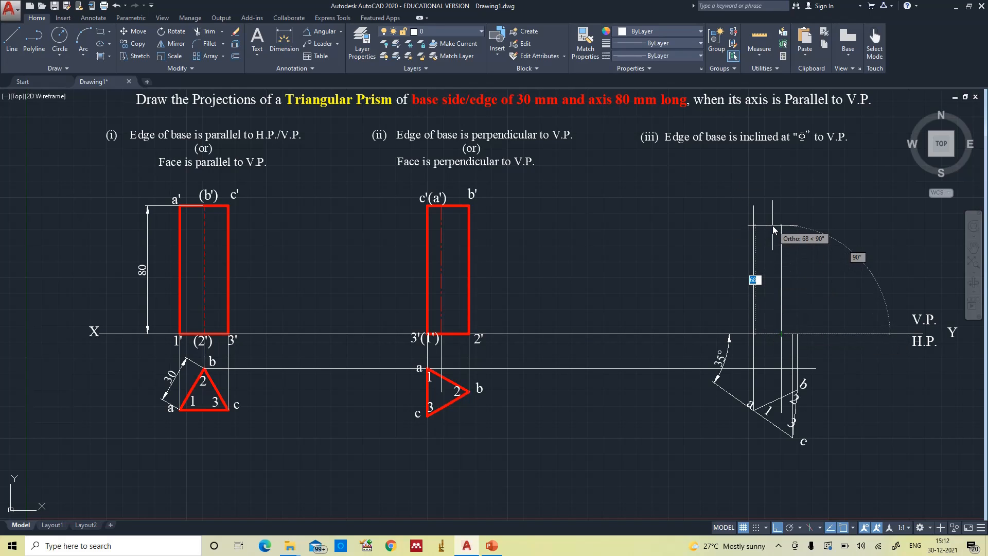
text(80)
key(Return)
key(Return)
Draw 80 mm vertical lines upward from the XY line at the case (iii) projectors from corners c and b
key(Return)
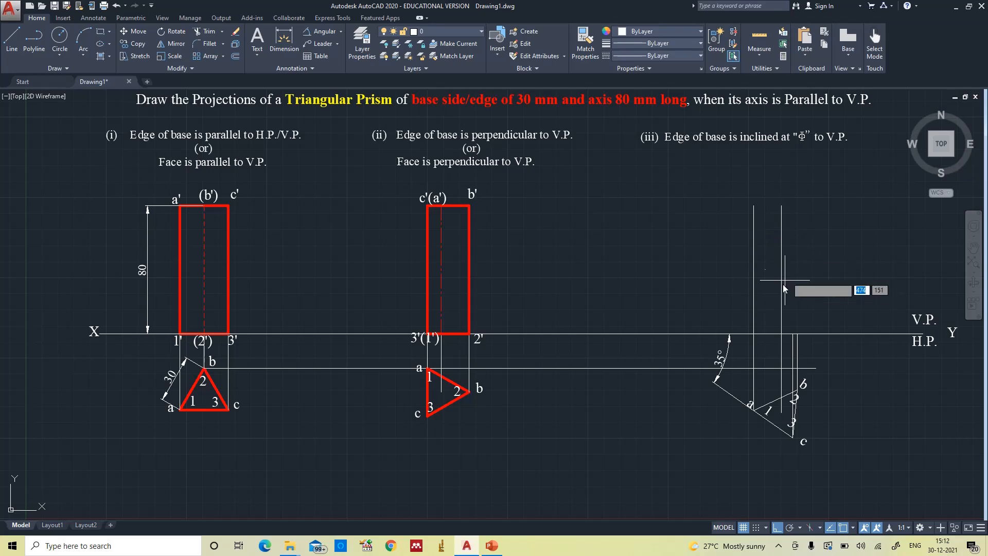
click(792, 334)
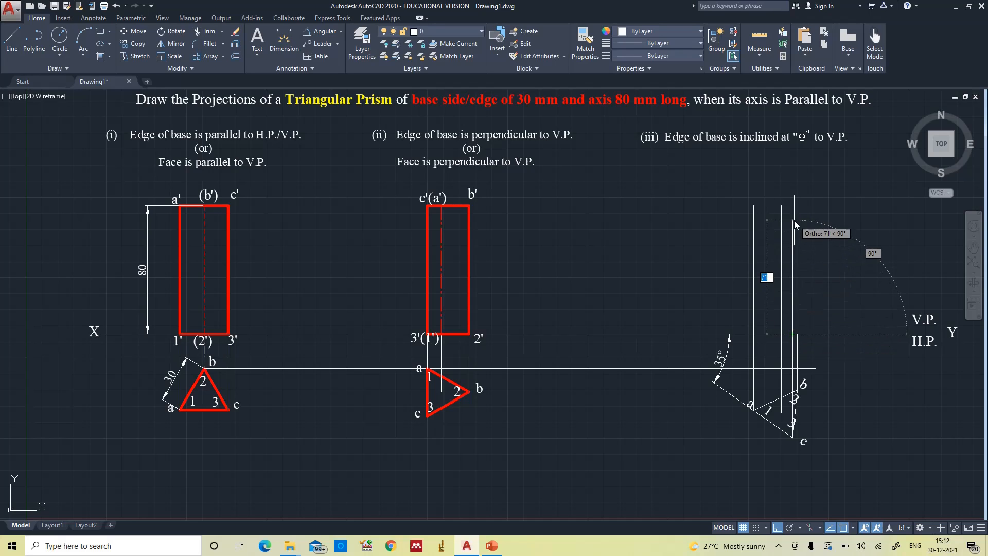
key(Escape)
key(Return)
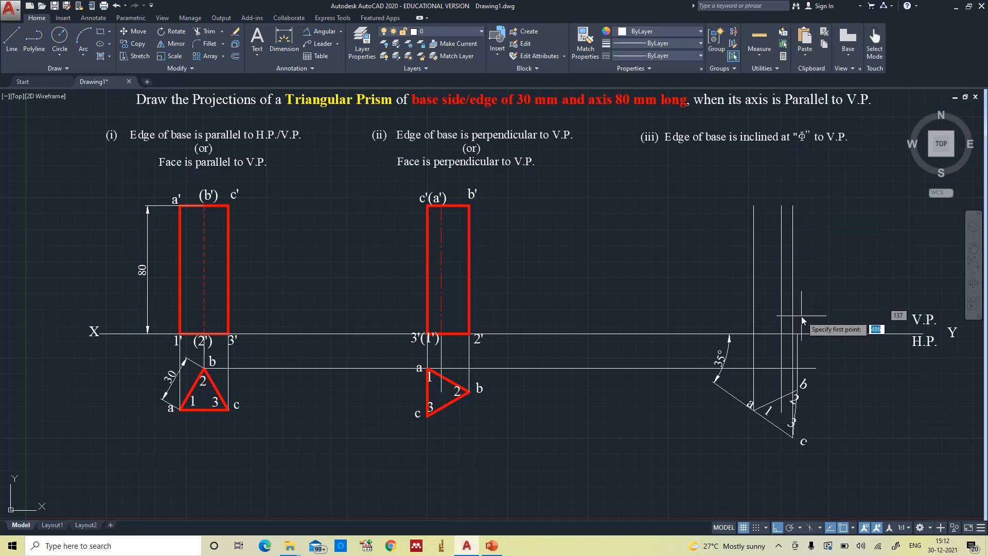
click(797, 334)
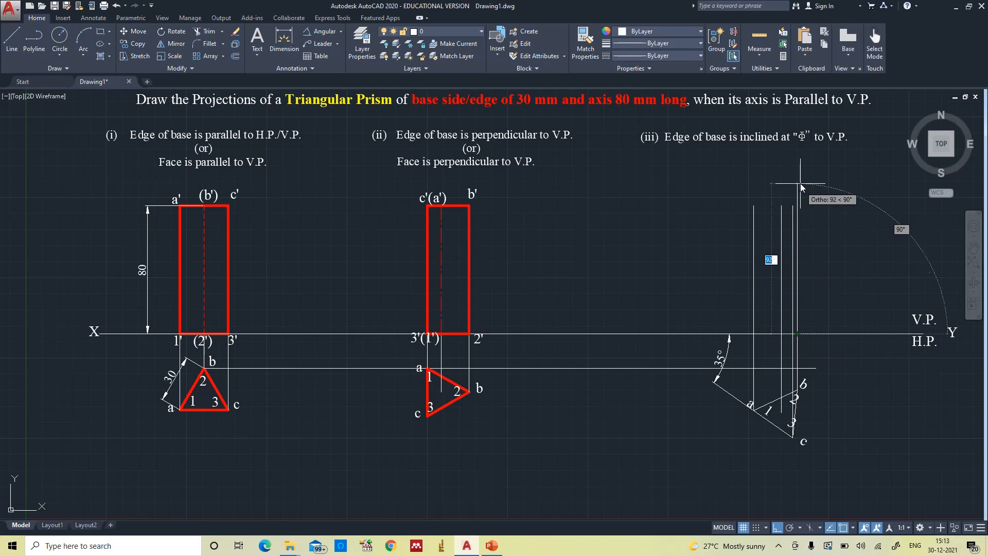
key(Return)
key(Return)
Close the case (iii) front view with horizontal lines across its upper end and along the XY line, from corner a's edge to corner b's
key(Return)
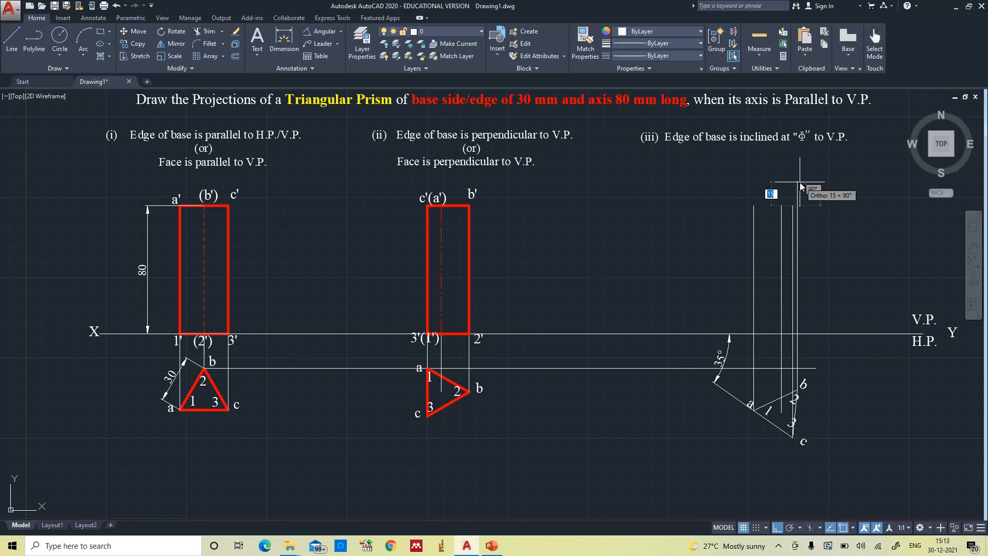
click(753, 205)
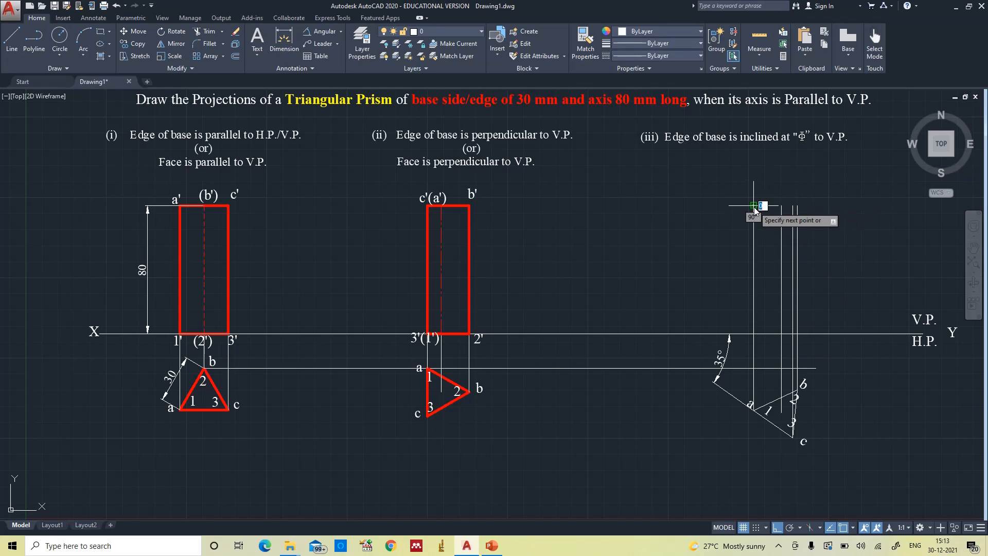
click(797, 205)
key(Return)
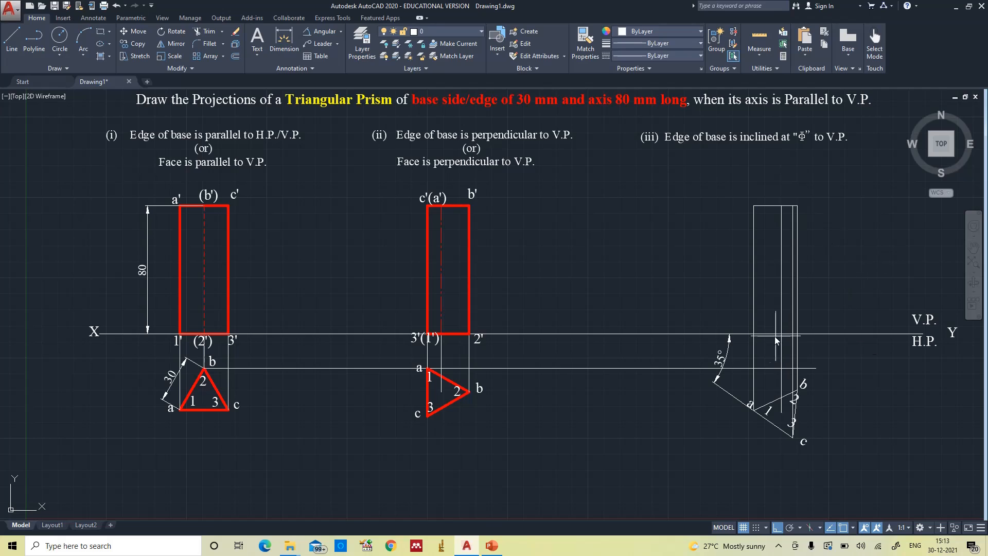
key(Return)
click(753, 334)
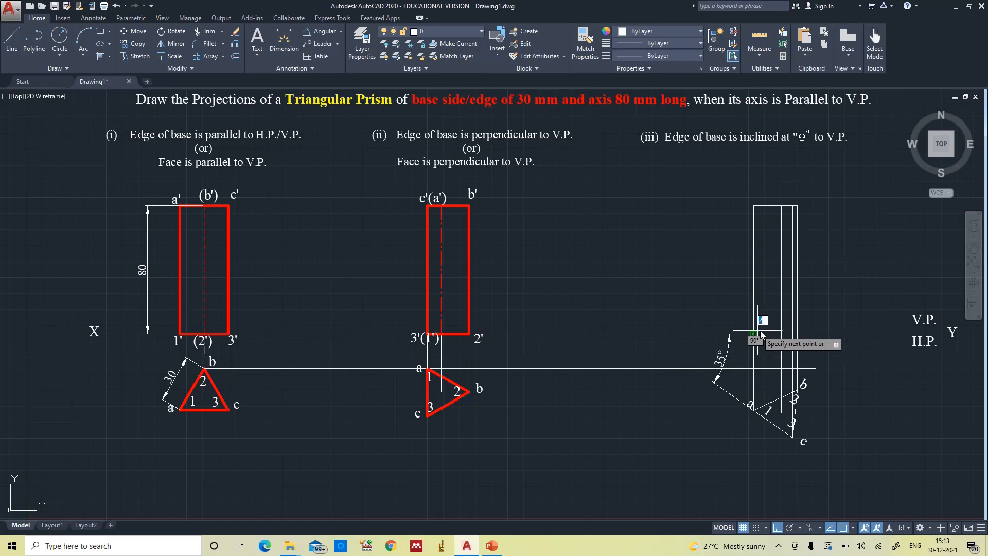
click(797, 334)
key(Return)
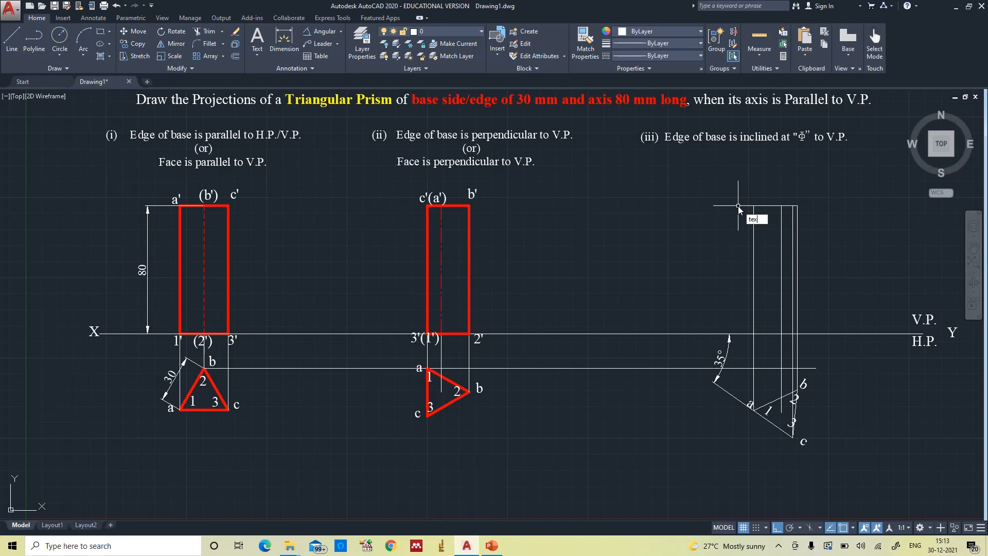
Label the case (iii) front view a', c' and b' at the upper corners and 1', 3' and 2' at the base
key(Return)
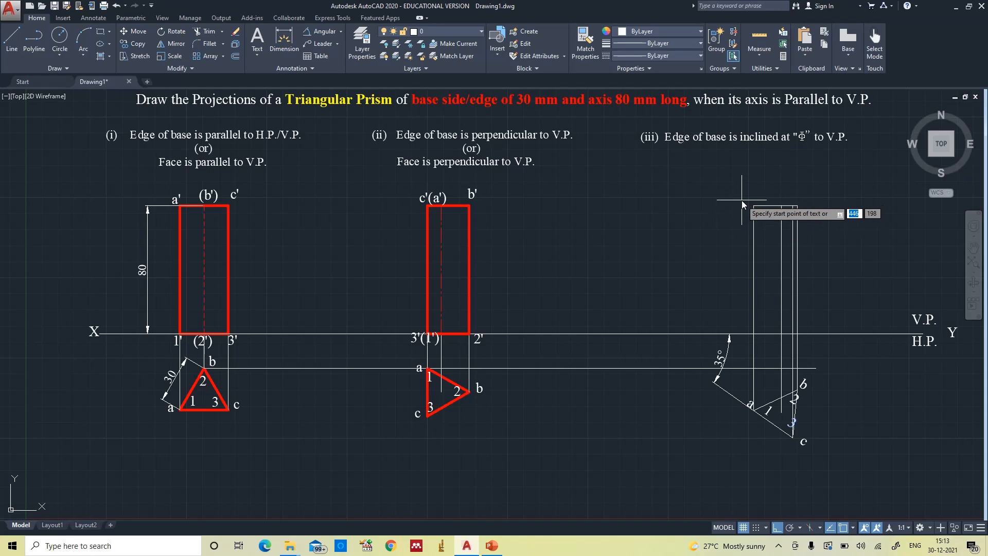
click(743, 200)
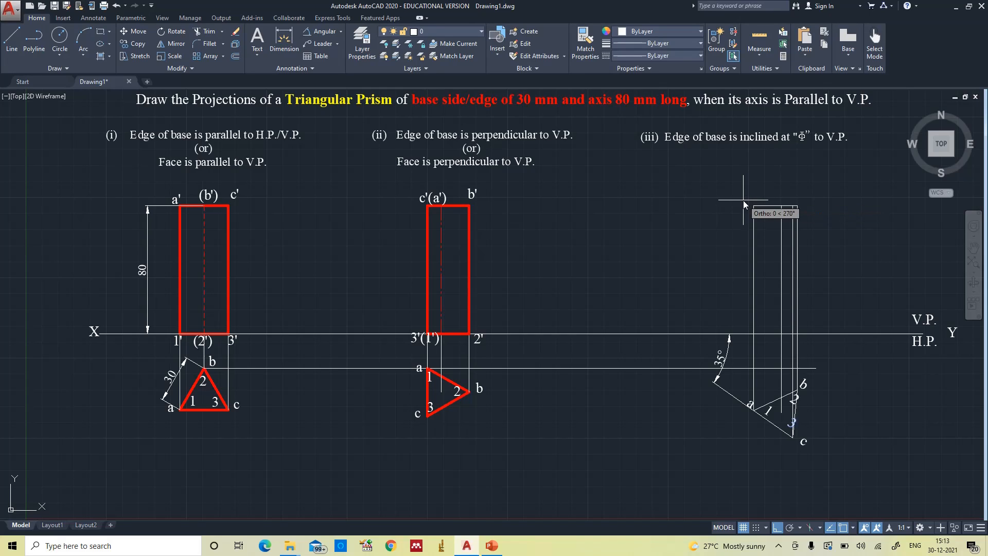
key(Return)
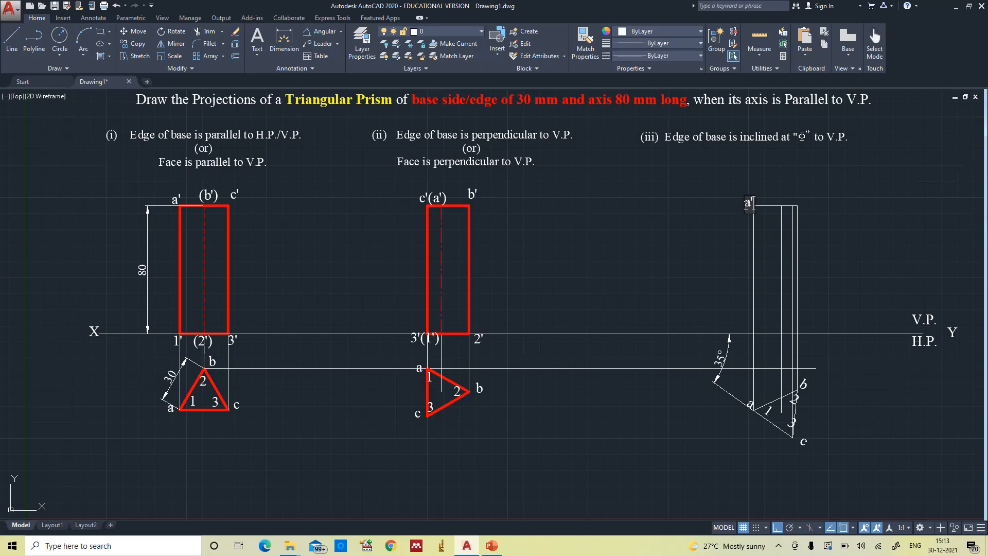
text(a')
click(745, 338)
text(1)
click(801, 205)
click(801, 335)
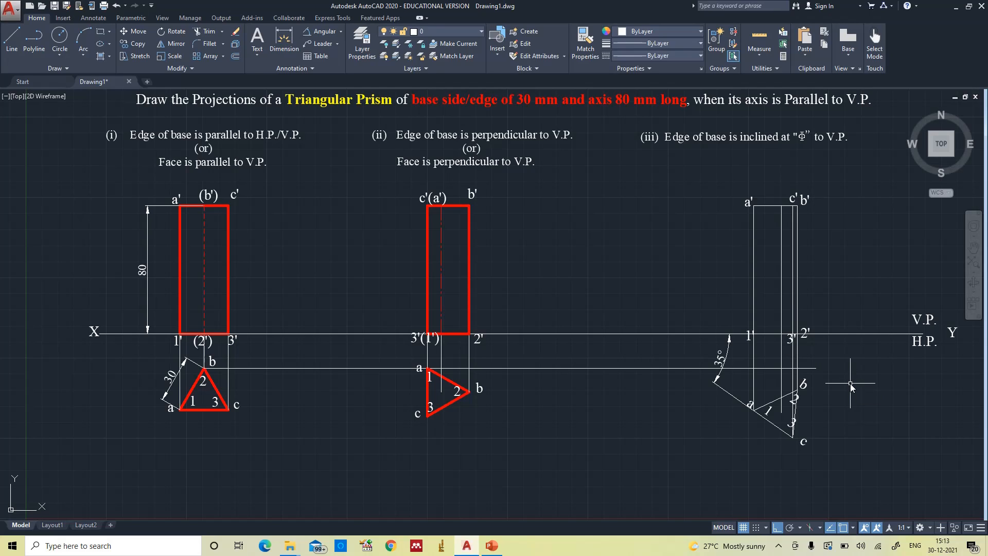
Switch to PowerPoint to examine the case (iii) prism, and return to AutoCAD to compare it with corners b and c of the top view
click(491, 546)
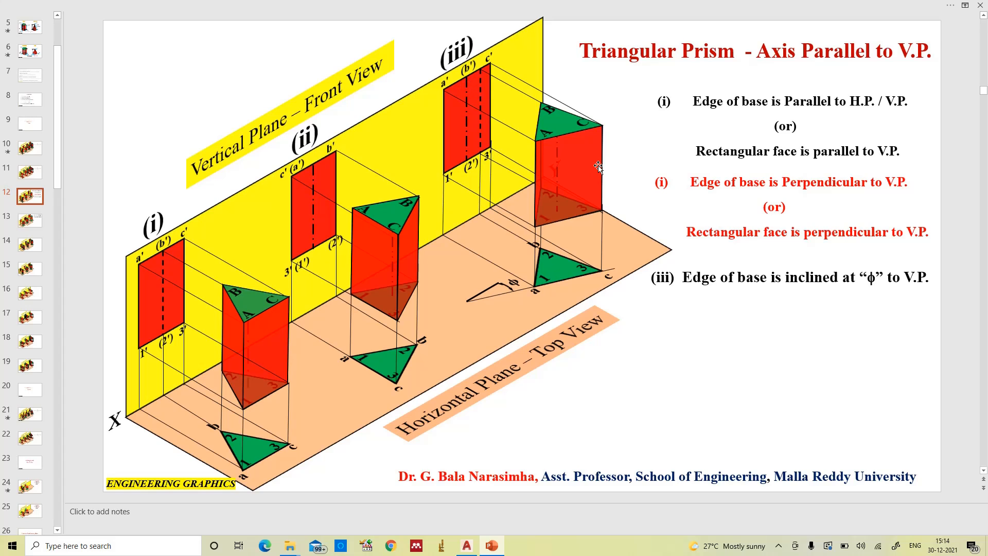
click(467, 545)
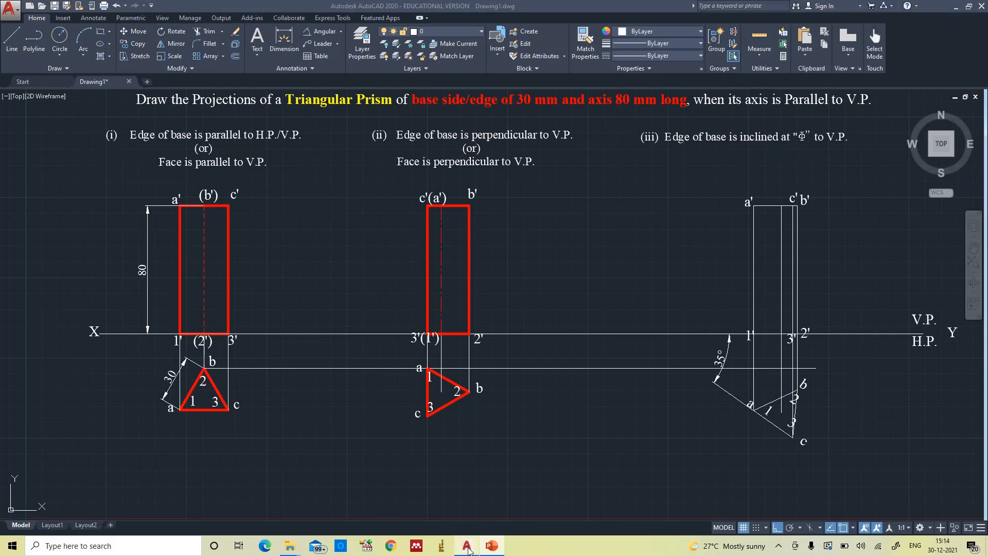
scroll(825, 415, up, 3)
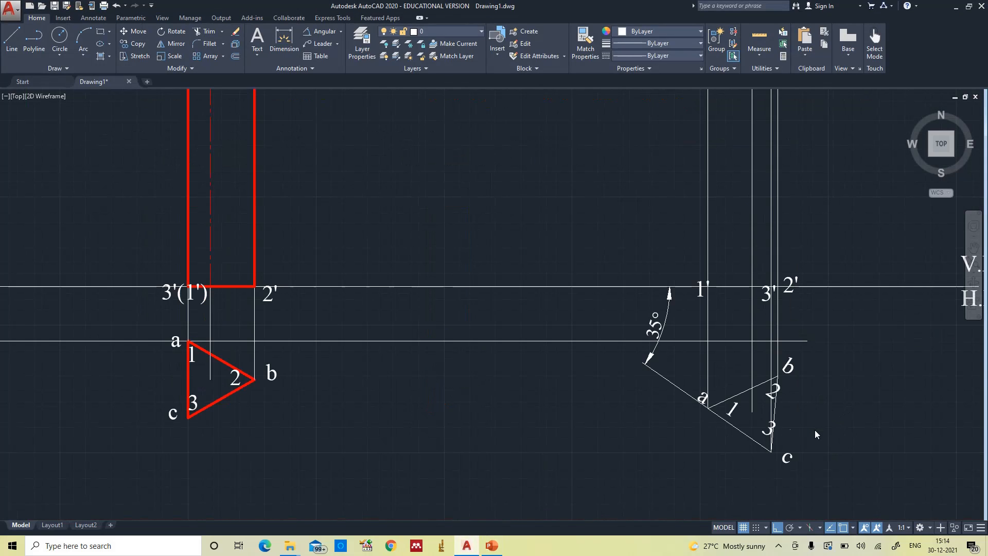
scroll(814, 430, up, 2)
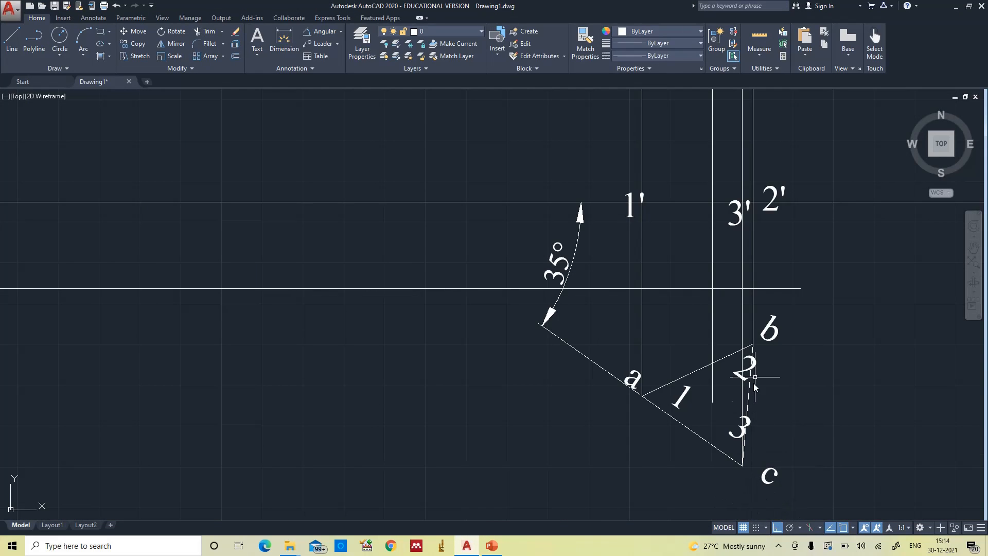
click(755, 346)
key(Return)
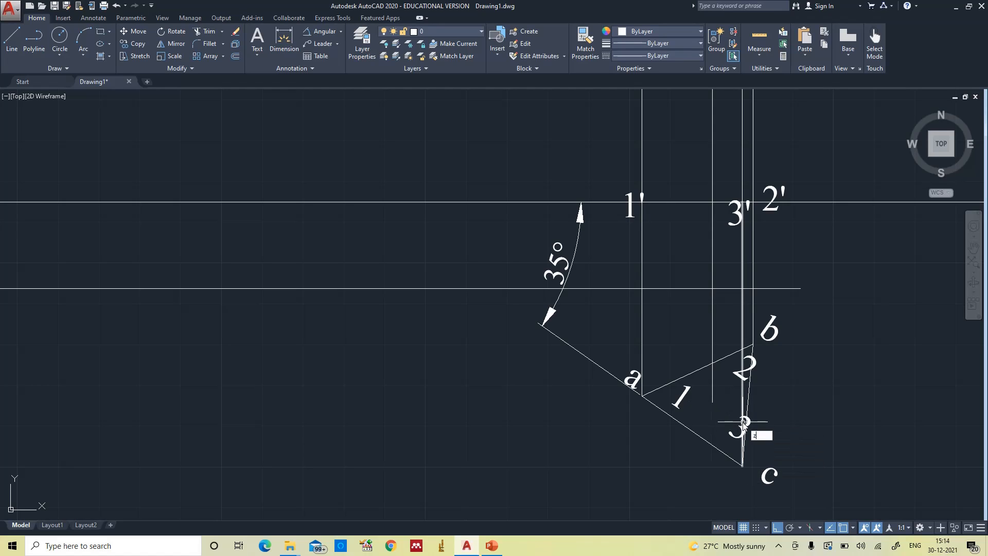
scroll(743, 422, down, 4)
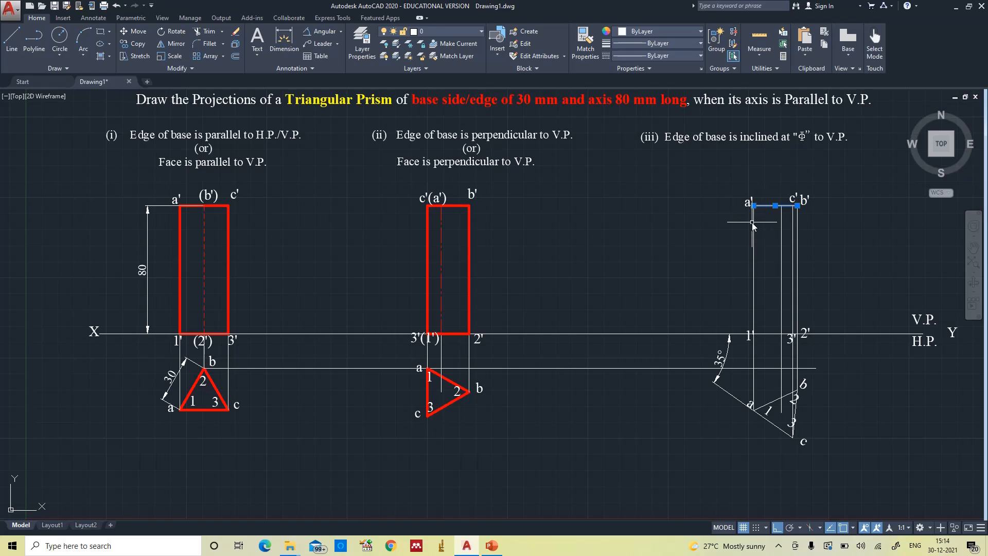
Make the case (iii) front view outline, its c'3' edge and the triangle red with a 0.40 mm lineweight
click(753, 224)
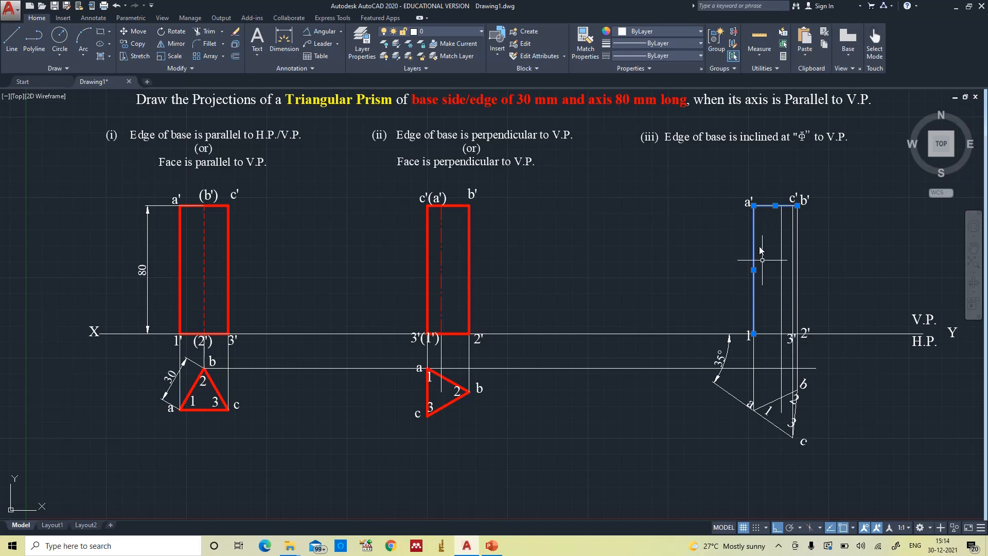
click(768, 334)
click(803, 296)
click(793, 305)
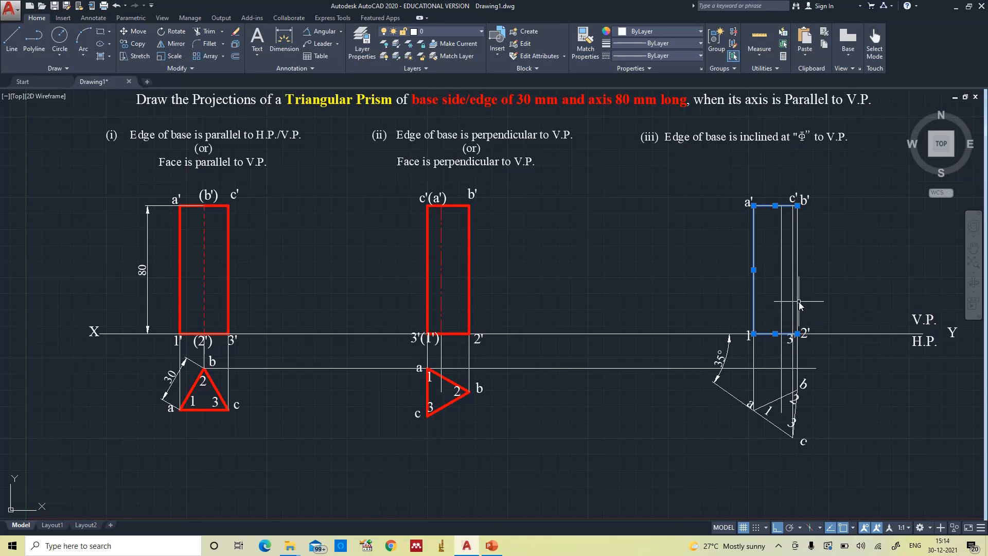
click(776, 401)
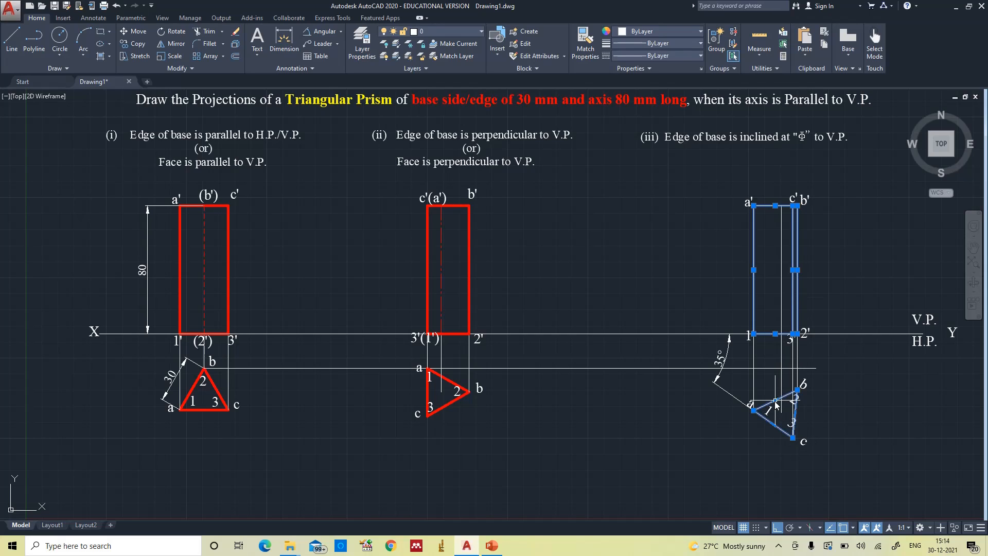
click(654, 30)
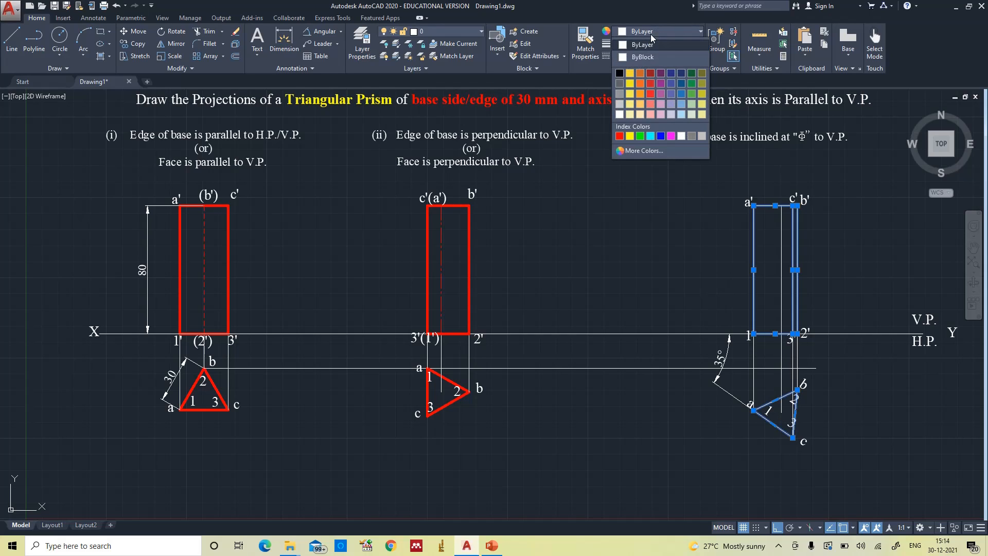
click(620, 137)
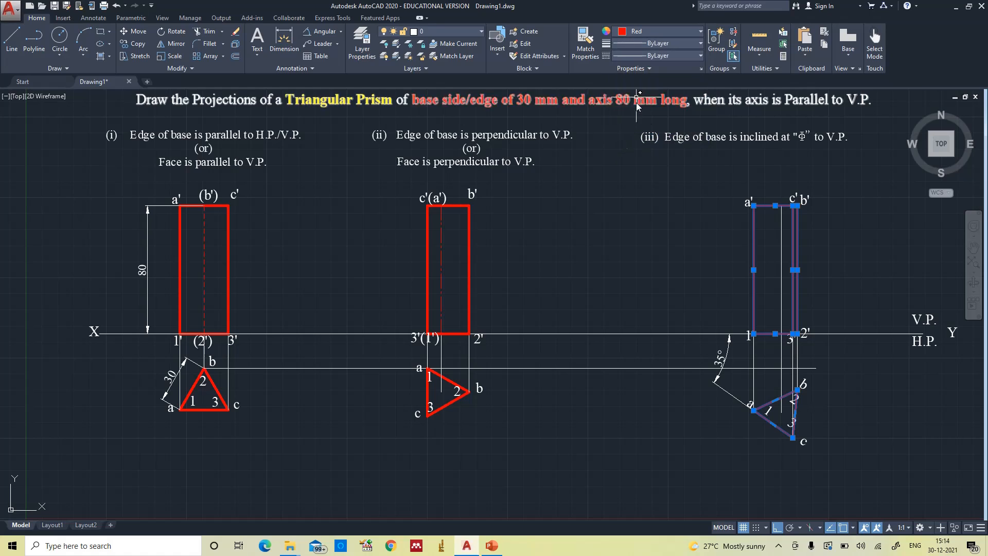
click(647, 43)
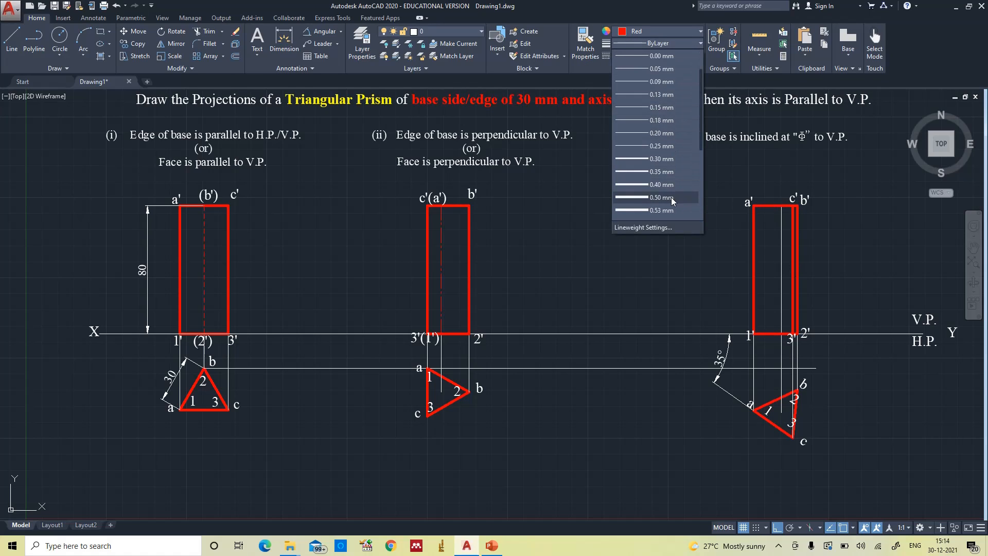
click(661, 185)
key(Escape)
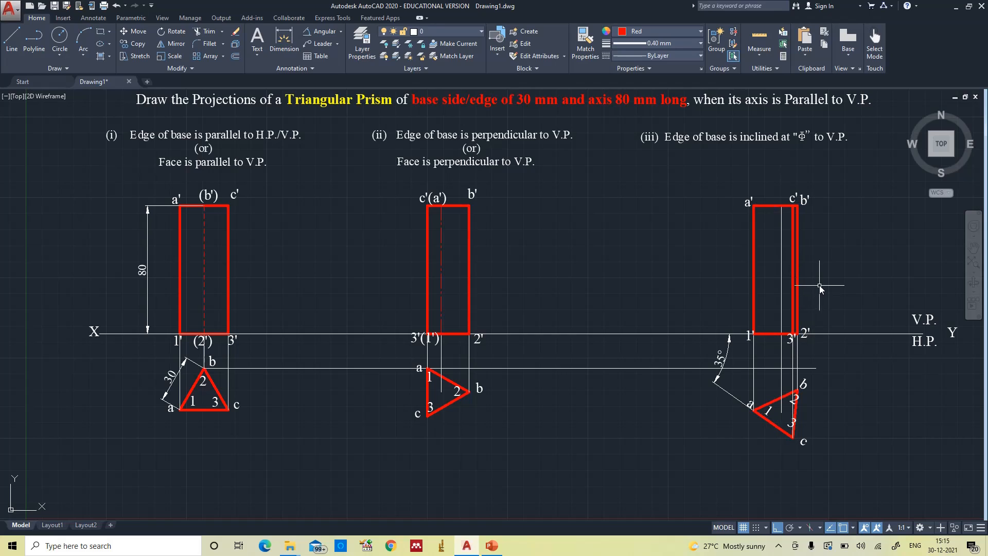
Colour the vertical axis line of the case (iii) front view red
click(781, 239)
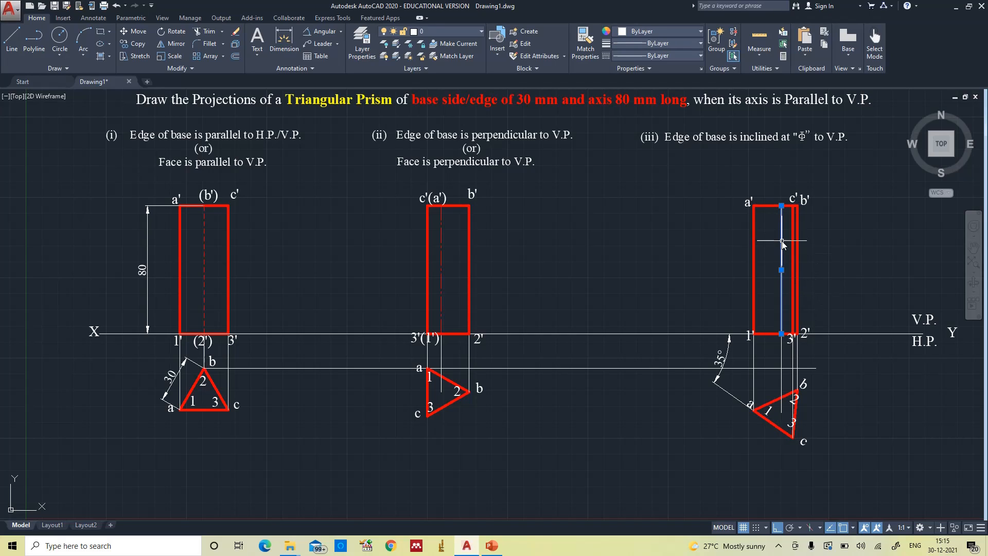
click(654, 32)
click(619, 135)
key(Escape)
Move the case (iii) label 2' down to sit below the XY line, next to label 3'
scroll(856, 310, up, 4)
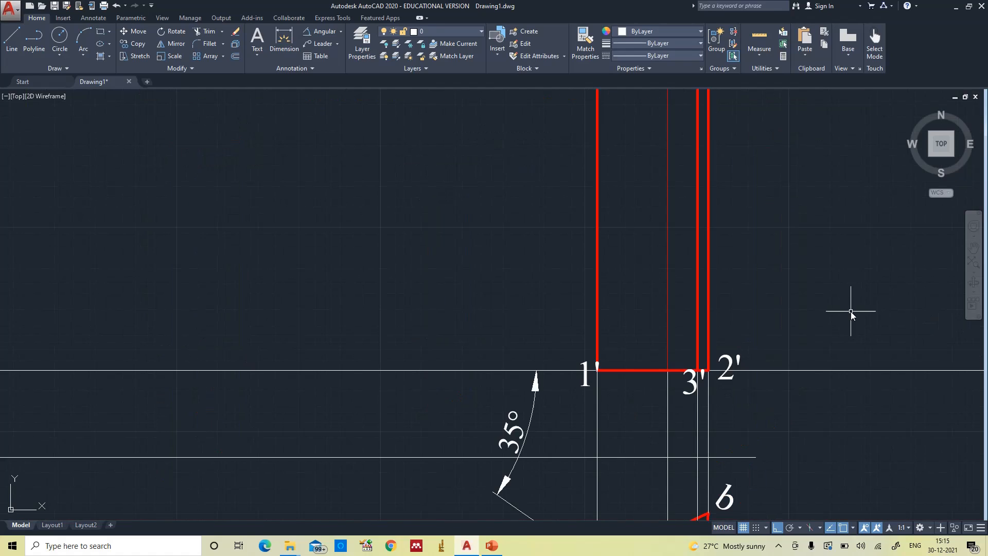
click(721, 379)
click(717, 379)
click(713, 396)
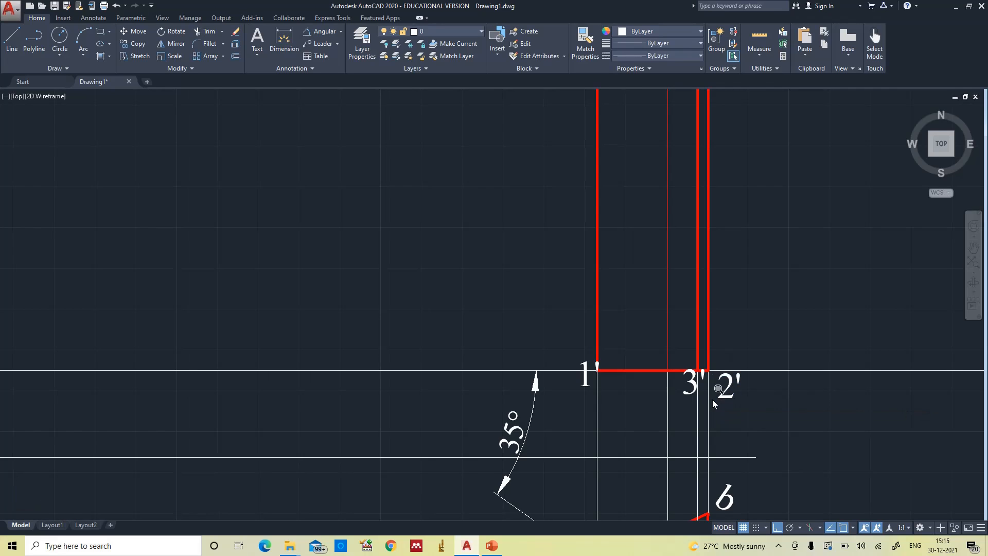
middle_click(712, 399)
middle_click(712, 399)
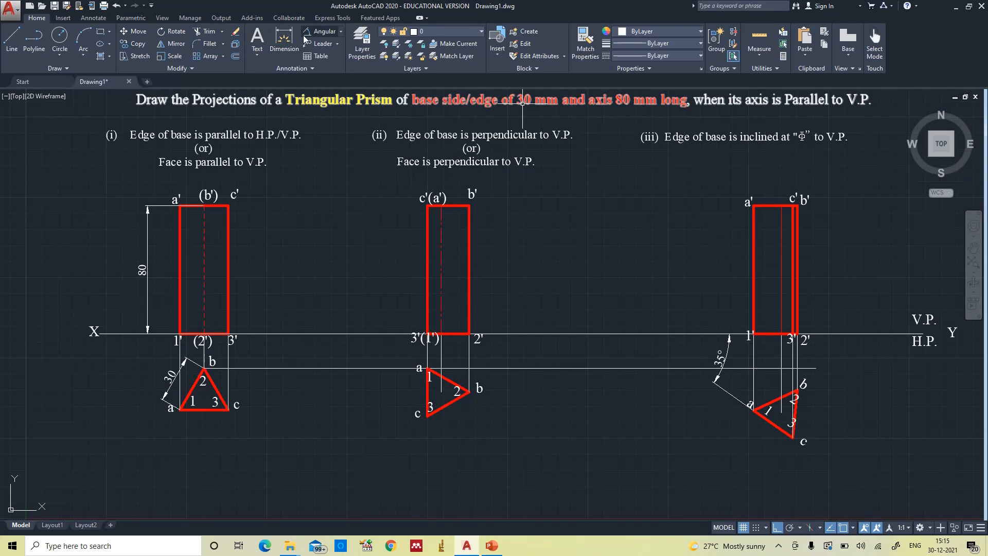
Add aligned height dimensions to the left of the case (ii) and case (iii) front views
click(342, 32)
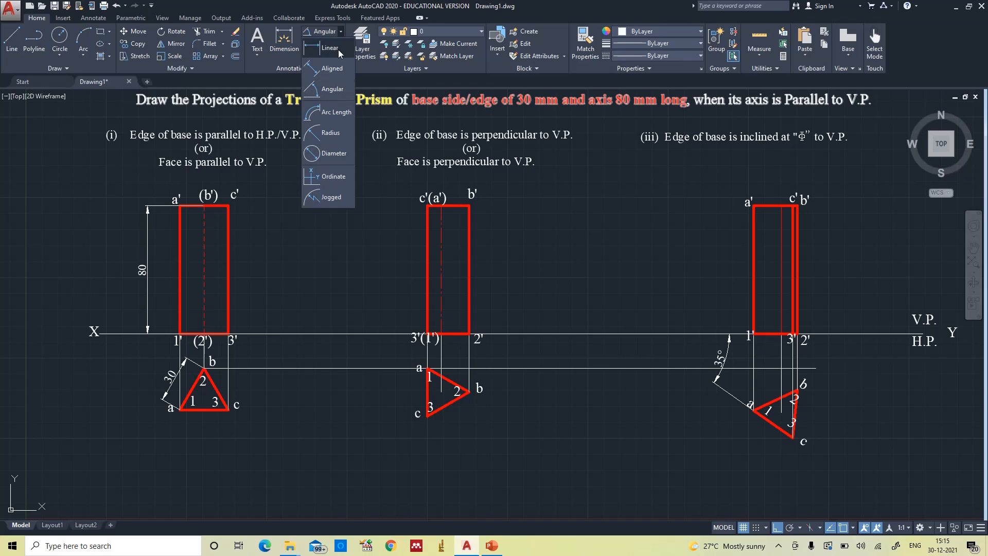
click(333, 72)
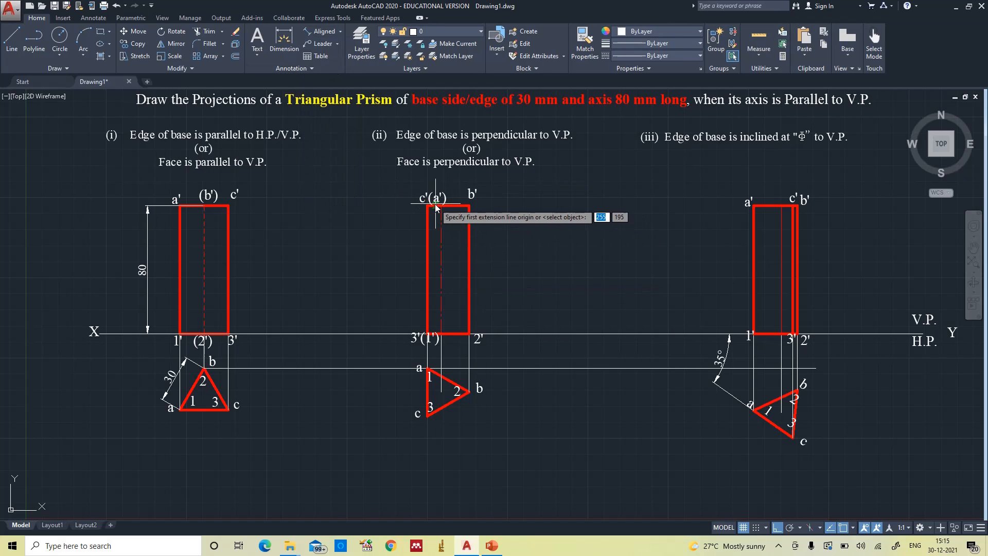
click(426, 334)
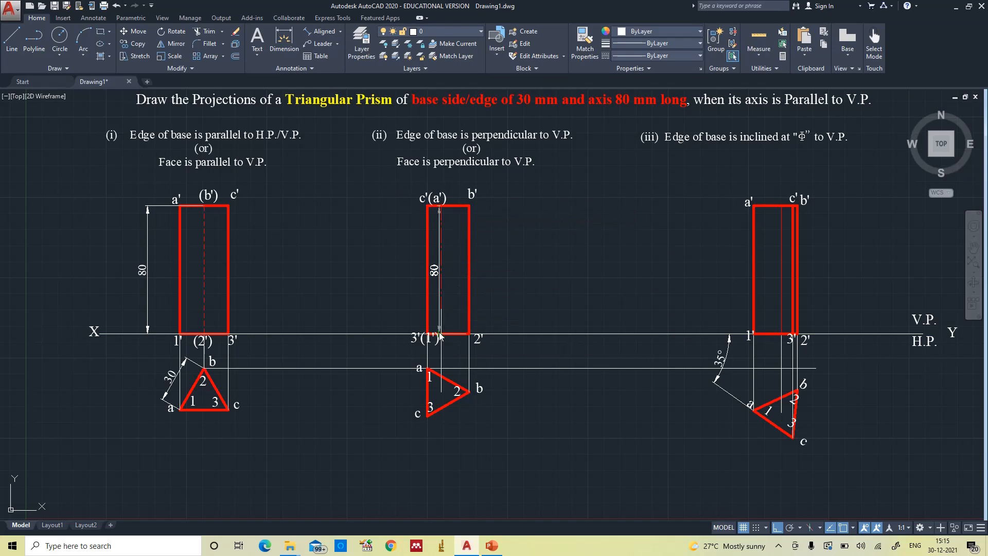
click(426, 205)
click(390, 327)
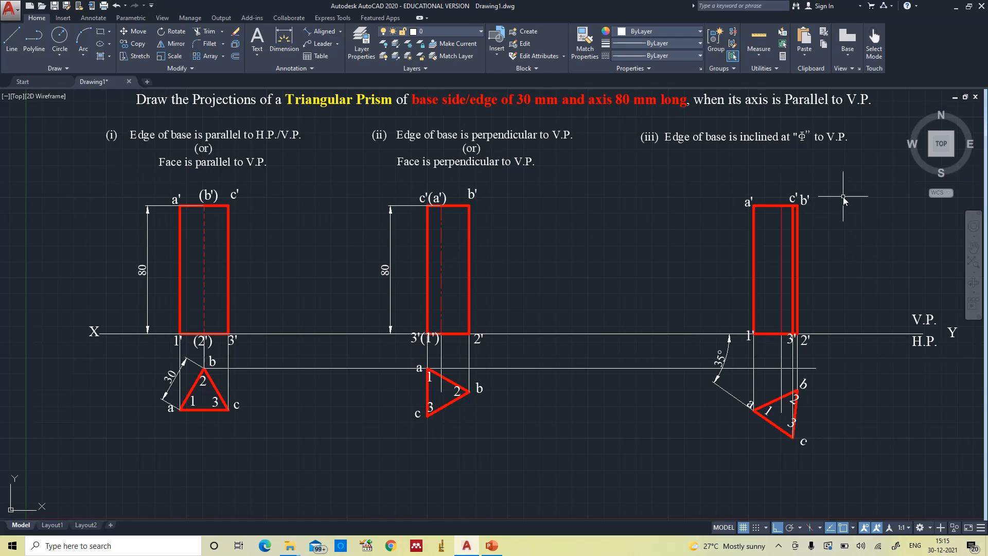
key(Return)
click(753, 333)
click(692, 337)
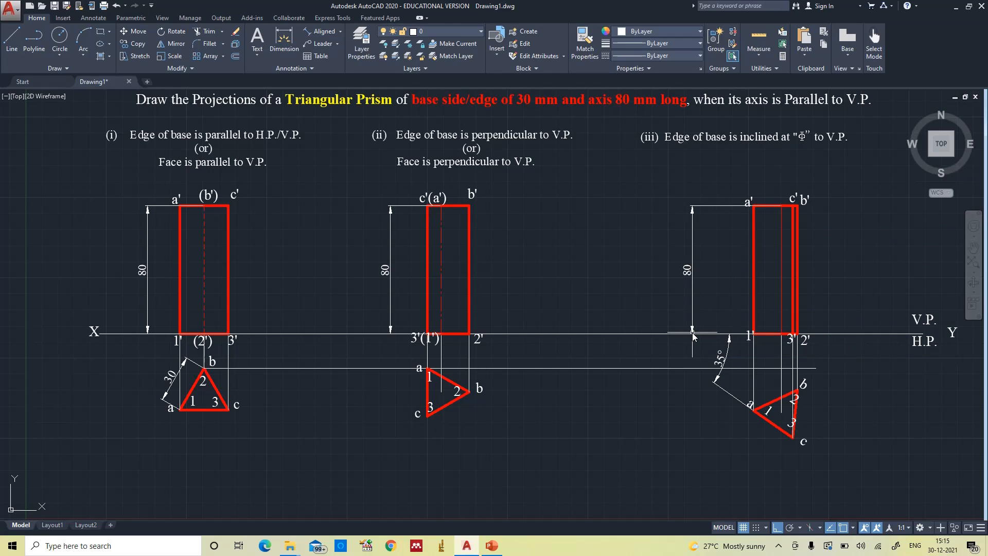
Add aligned dimensions to edge ac of the case (ii) and case (iii) top view triangles, outside each triangle
click(331, 33)
click(427, 369)
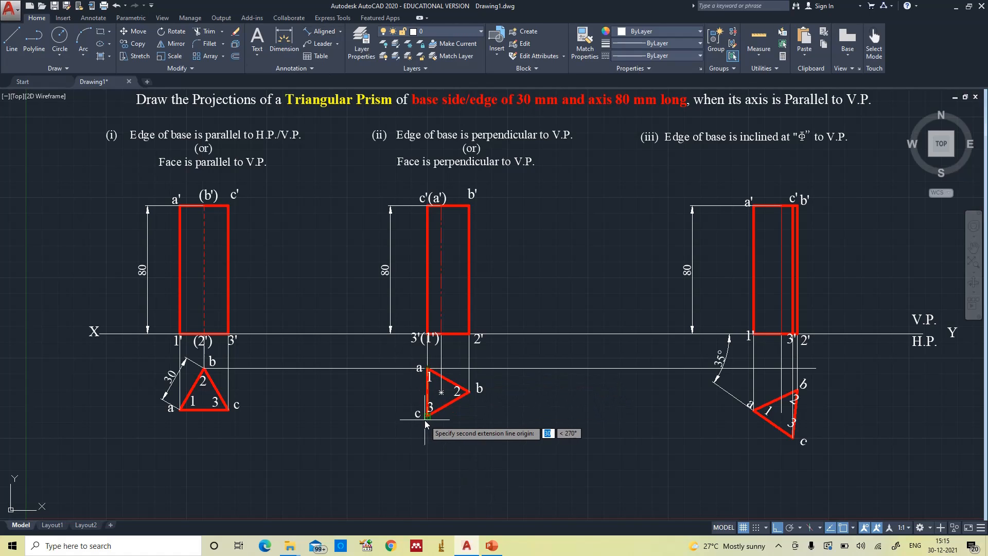
click(427, 413)
click(405, 417)
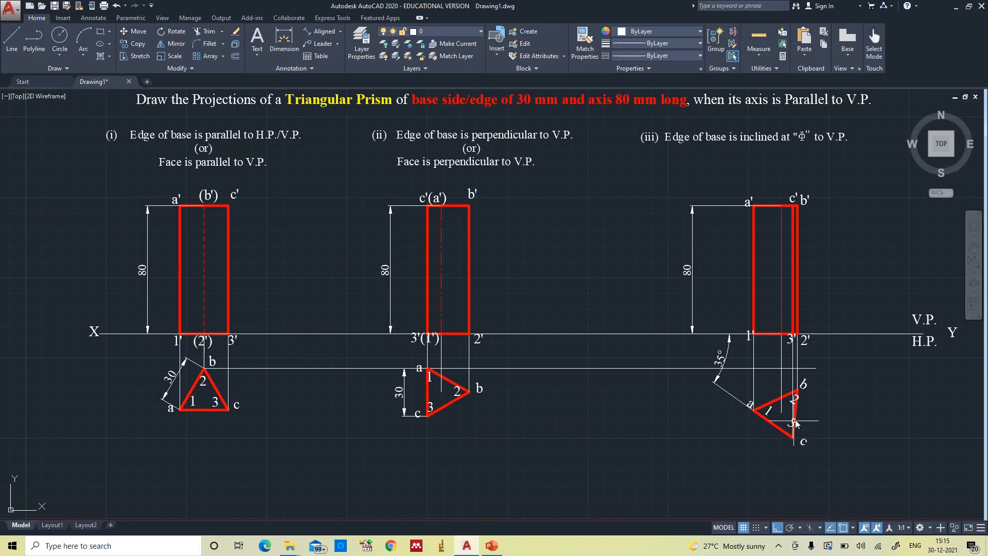
key(Return)
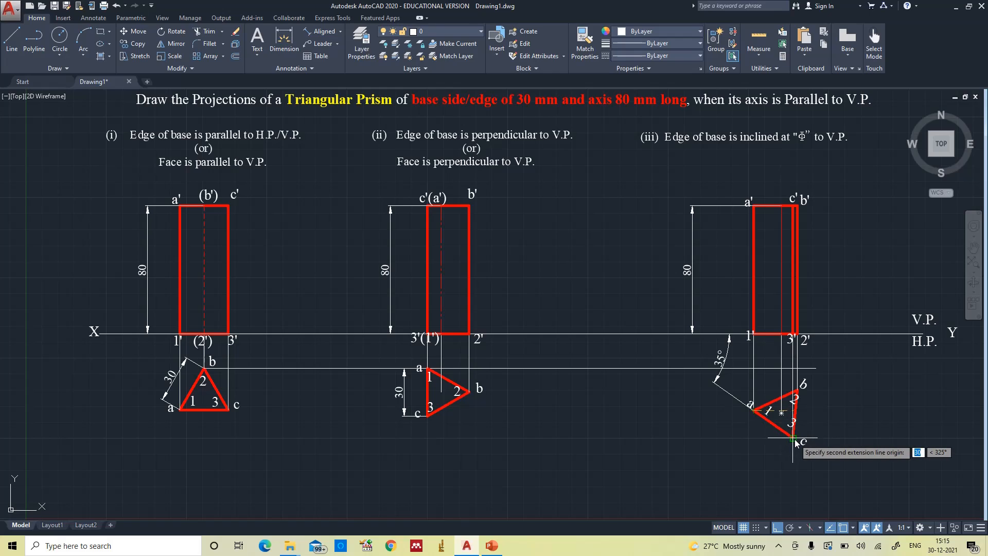
click(786, 435)
click(778, 450)
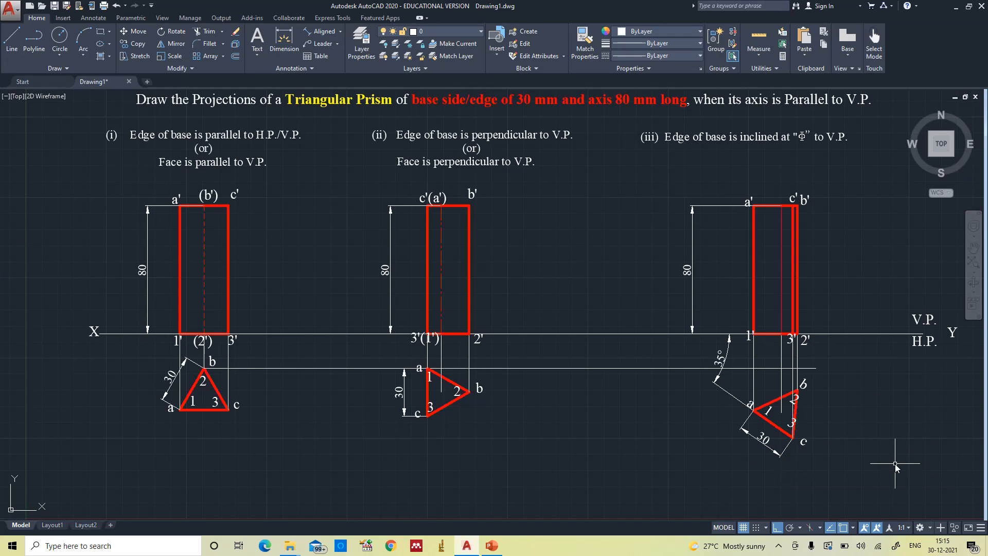
Set the linetype of the vertical axis line in the case (iii) front view to CENTER2
click(780, 245)
click(672, 54)
click(669, 92)
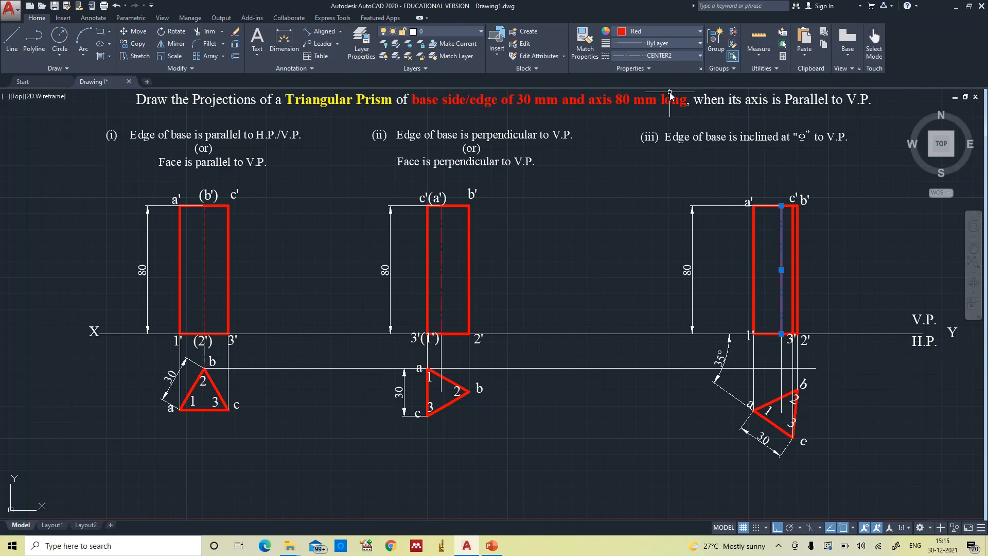
key(Escape)
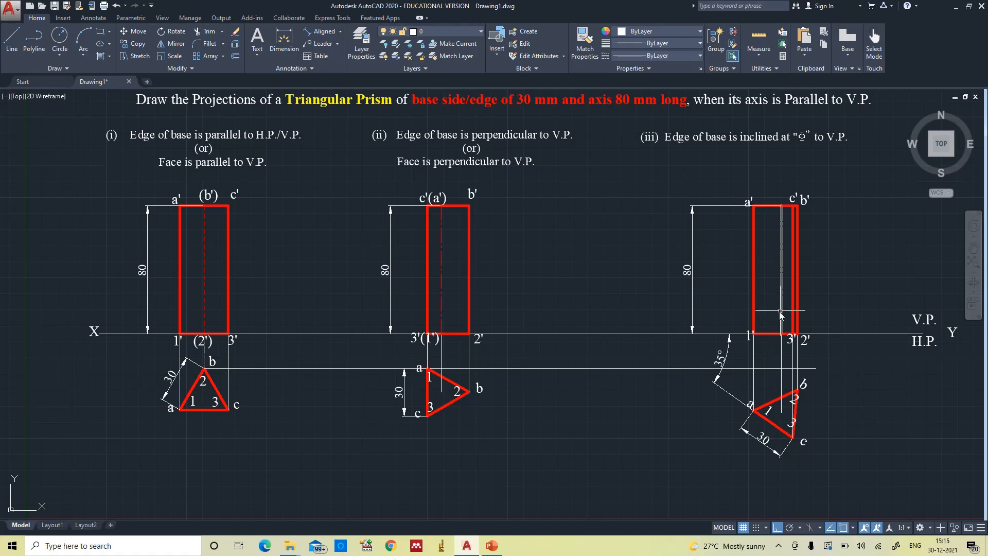
scroll(822, 298, up, 2)
scroll(822, 298, down, 2)
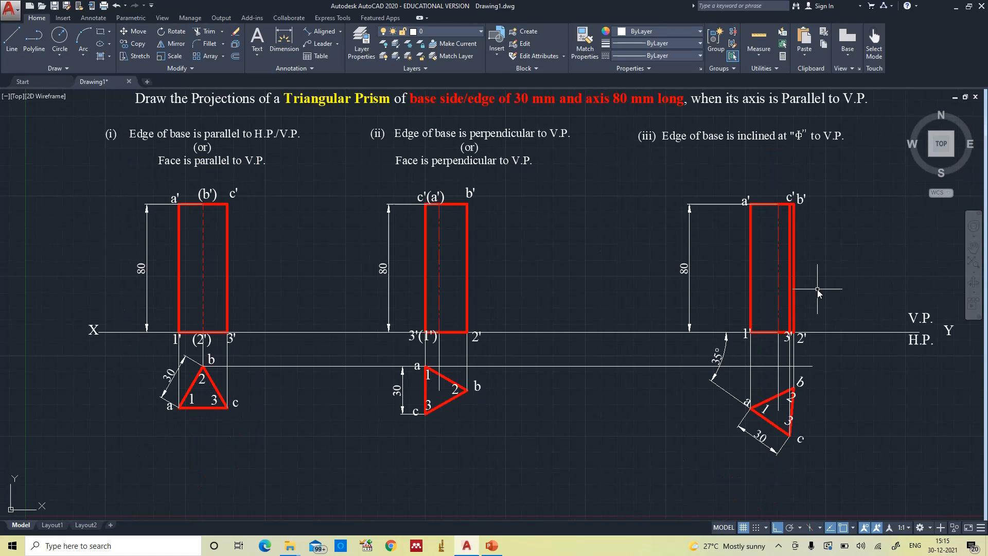
text(z)
key(Return)
text(a)
key(Return)
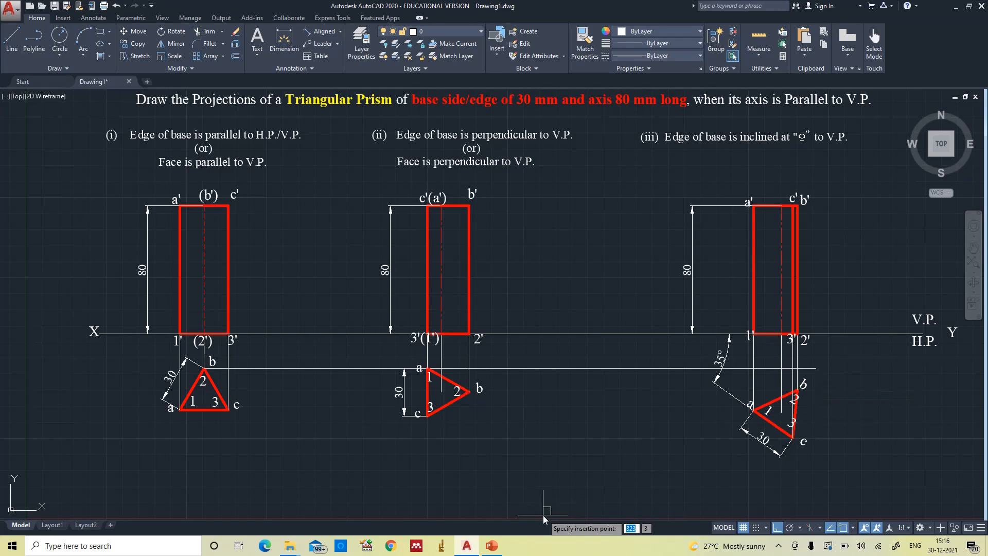
click(581, 457)
click(581, 457)
key(Escape)
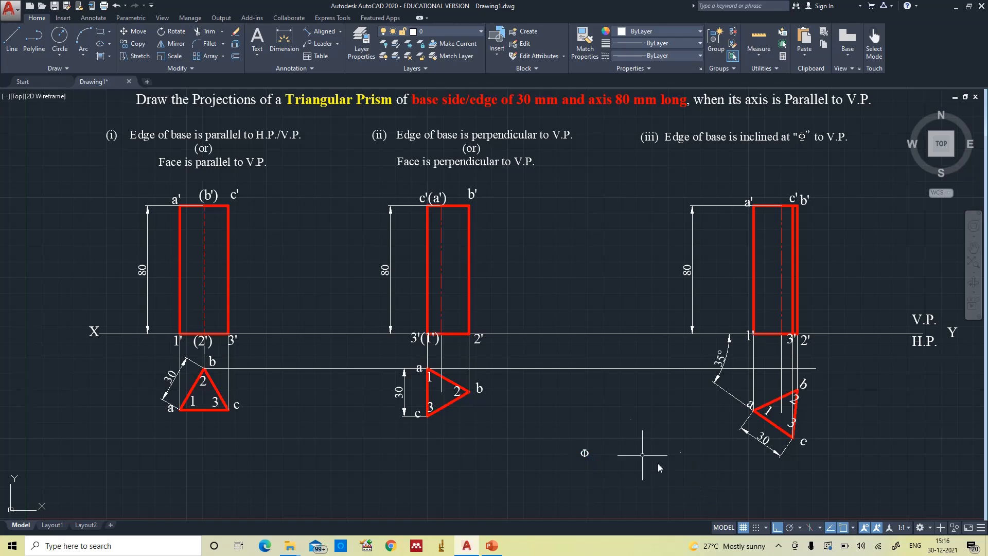
click(596, 419)
click(568, 479)
key(Delete)
Add "= 35°" after "Φ" in the case (iii) caption and widen its text frame to fit one line
double_click(800, 138)
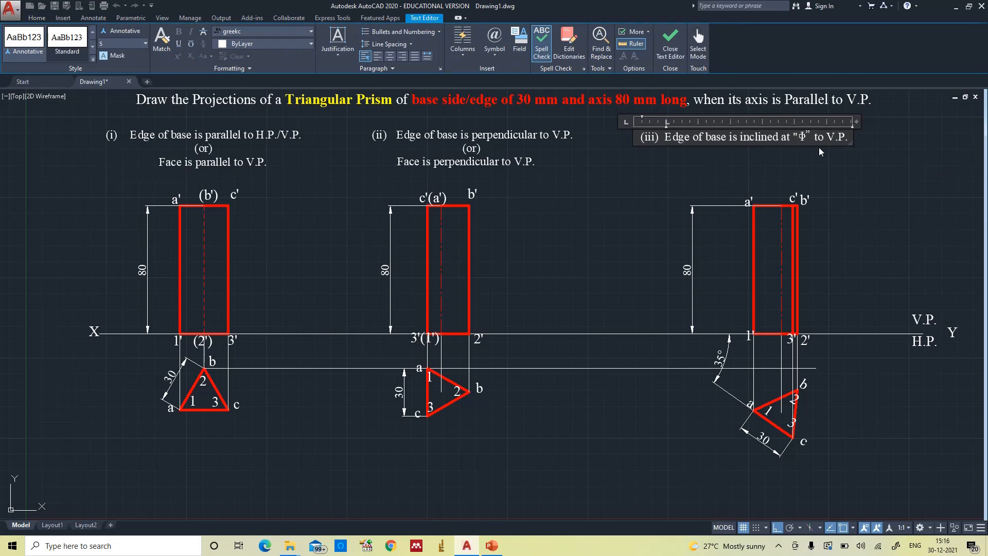
key(Right)
key(Right)
text(= )
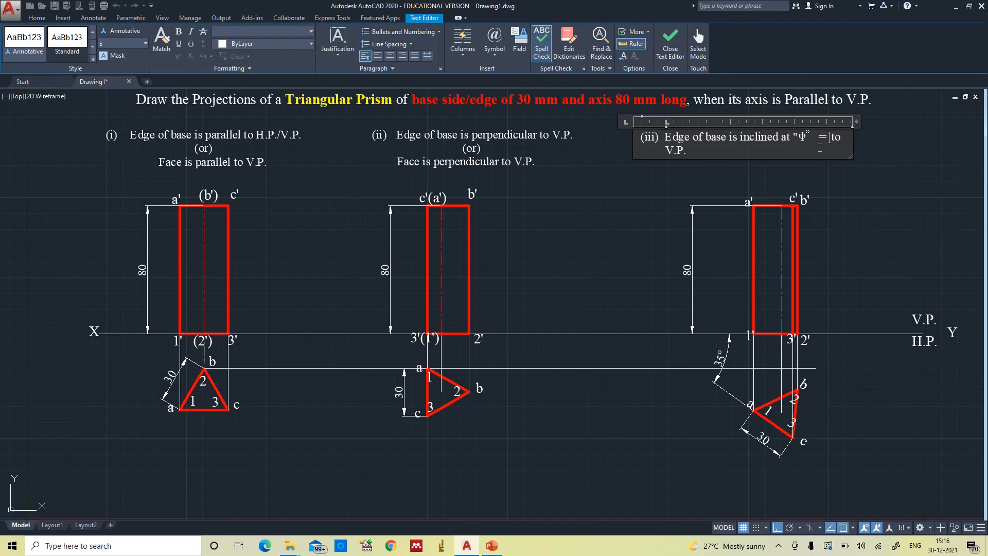
text(35)
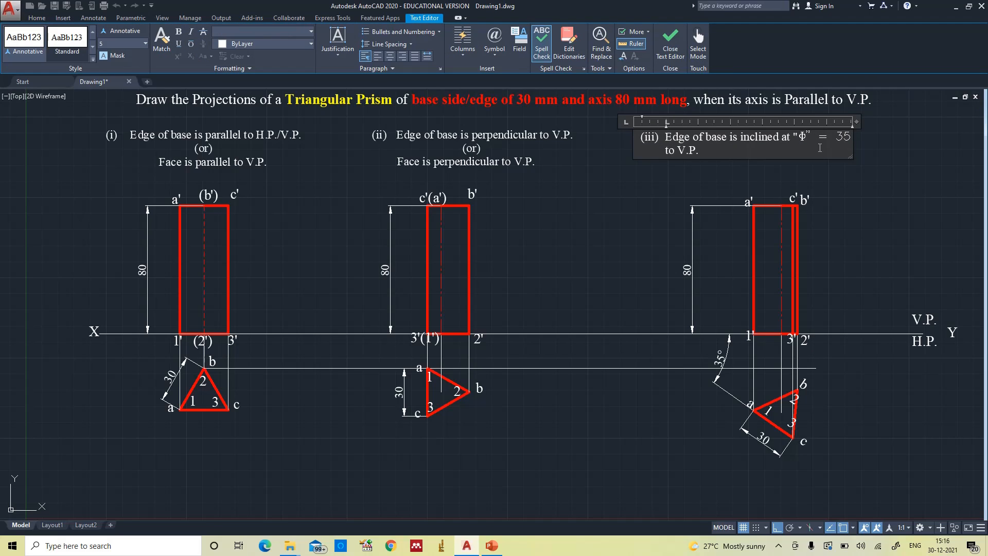
click(498, 58)
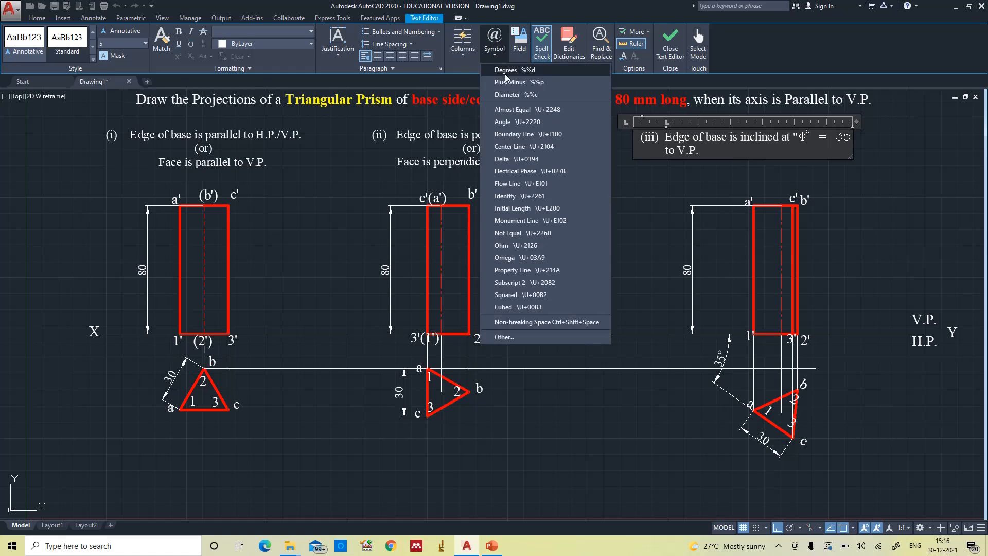
click(507, 75)
drag(854, 145, 901, 146)
click(874, 174)
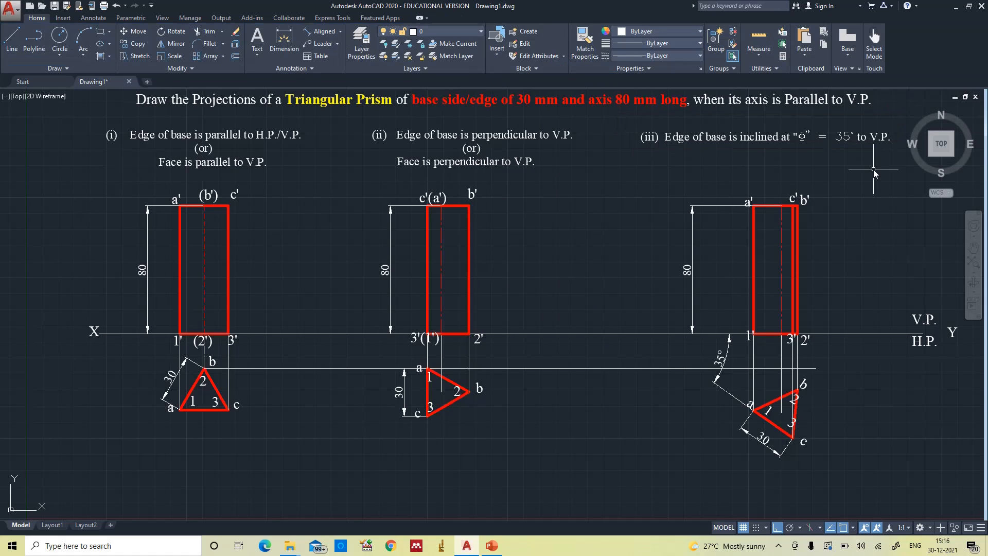